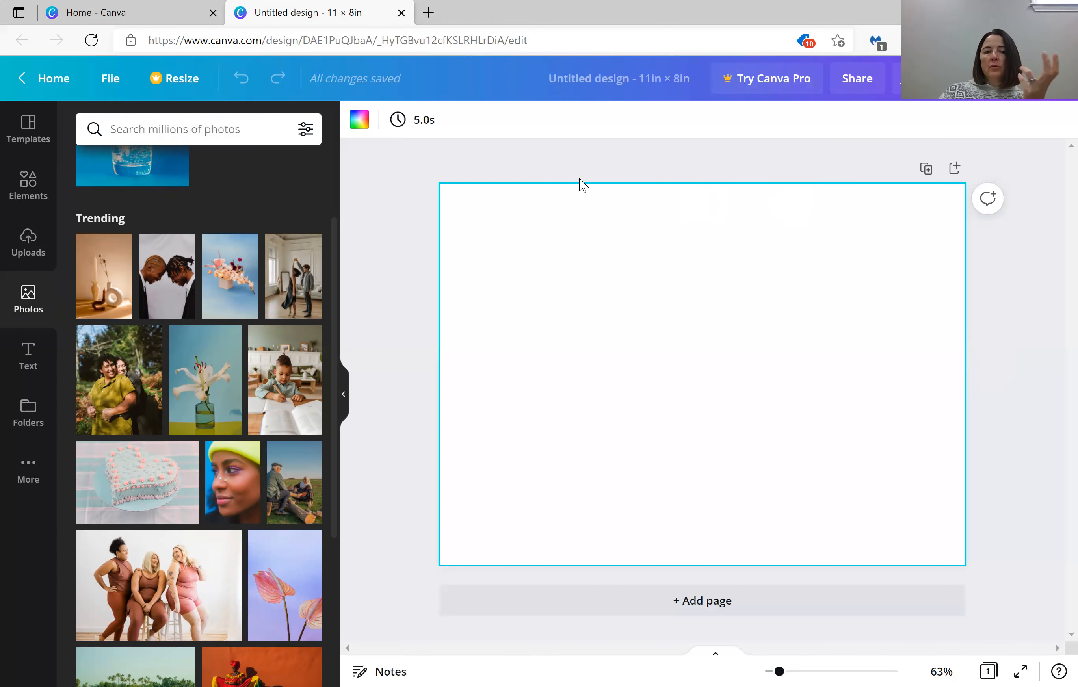
# Search the photo library for "fruit and vegetables" and add the free photo of apples, bananas and carrots to the page.
pyautogui.click(238, 129)
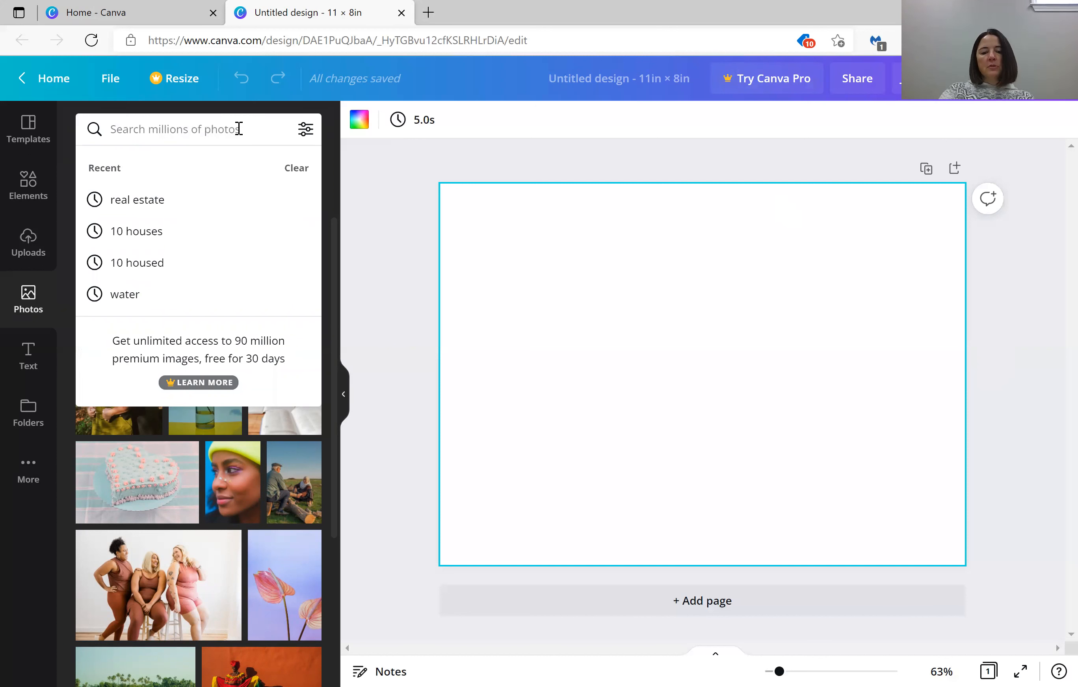
pyautogui.write('vege')
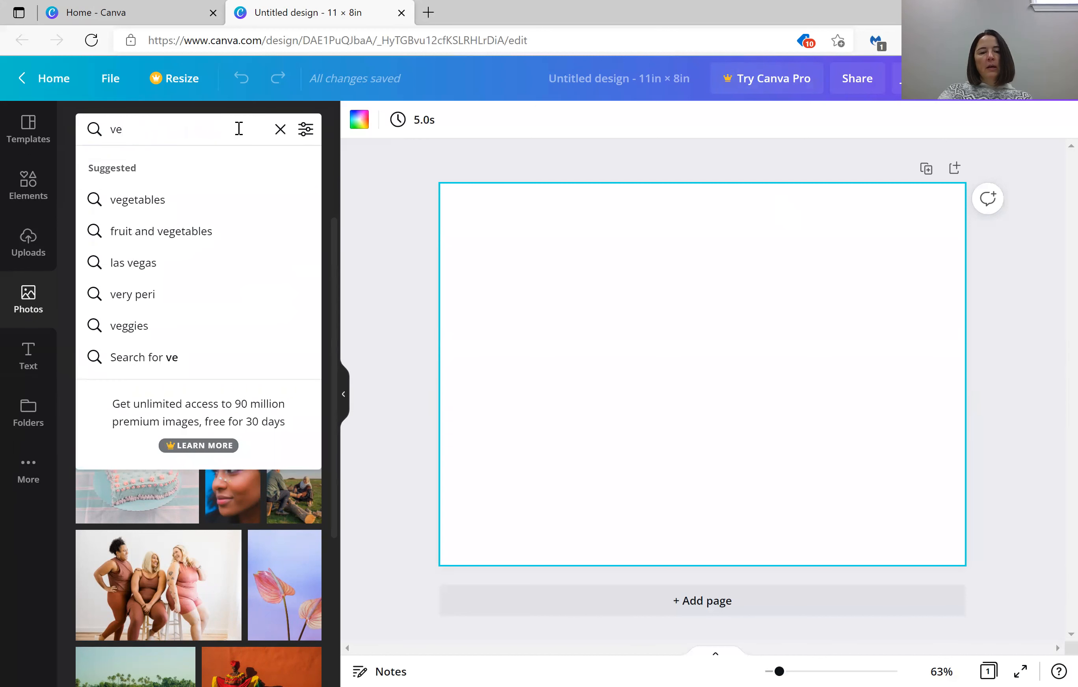
pyautogui.click(166, 233)
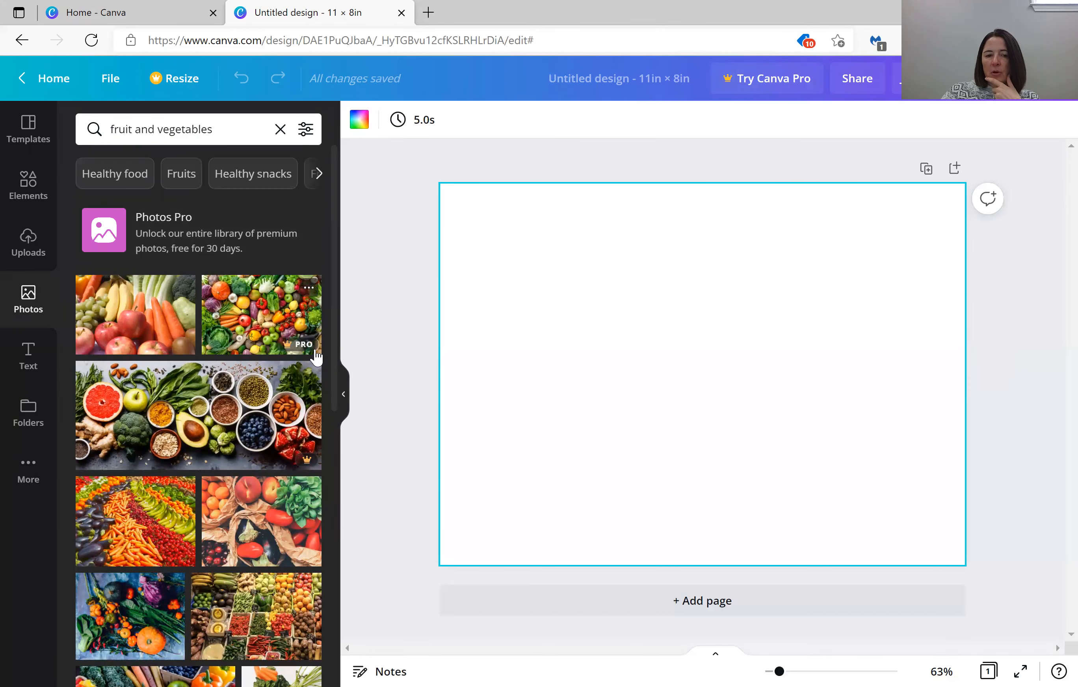
pyautogui.click(125, 325)
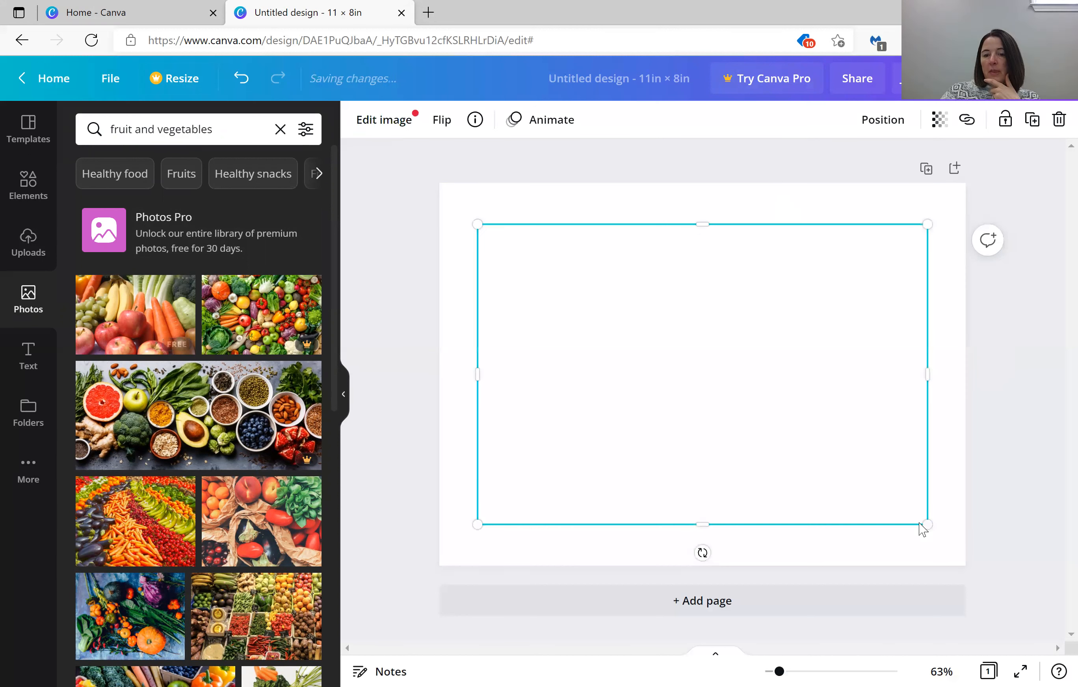
# Shrink the produce photo to about half the page width and fit it into the page's upper-right corner.
pyautogui.moveTo(925, 522); pyautogui.dragTo(789, 432)
pyautogui.moveTo(675, 360); pyautogui.dragTo(850, 304)
pyautogui.moveTo(655, 390); pyautogui.dragTo(714, 349)
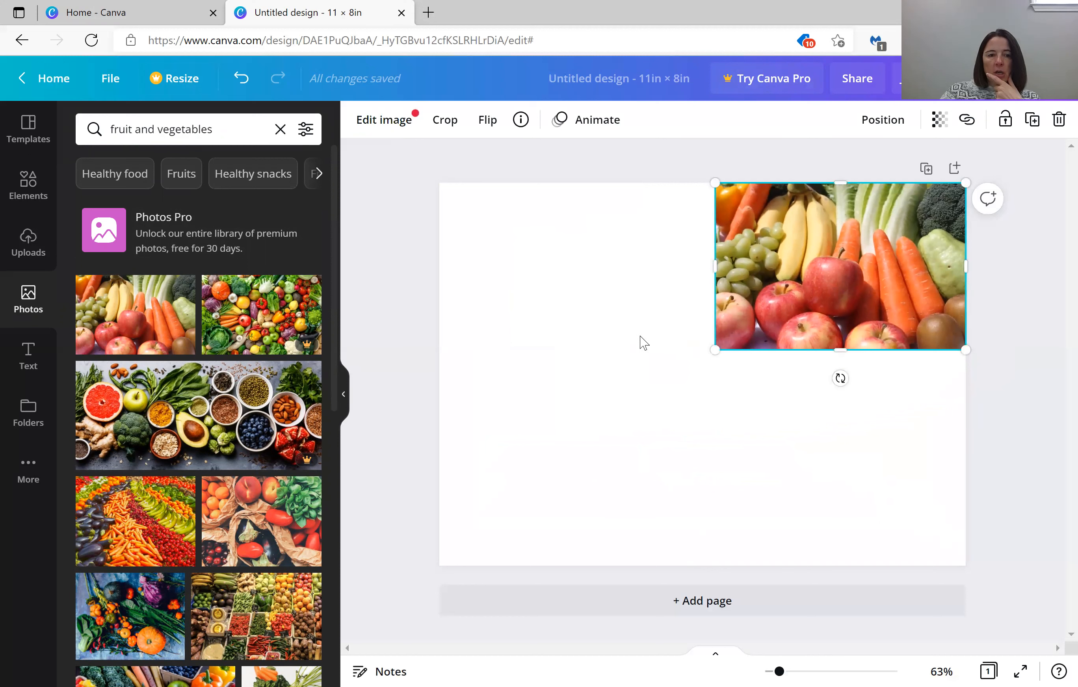
# Look through the image adjustments, filters and effects available for the produce photo, and move the photo toward the page's center.
pyautogui.click(387, 121)
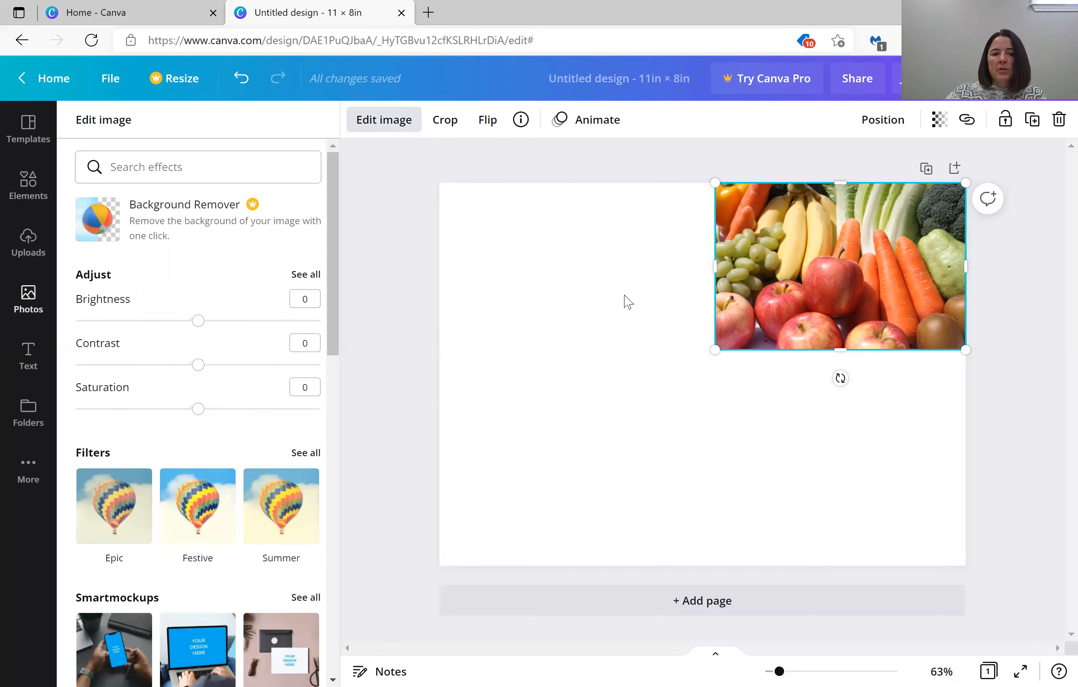
pyautogui.moveTo(330, 264); pyautogui.dragTo(325, 368)
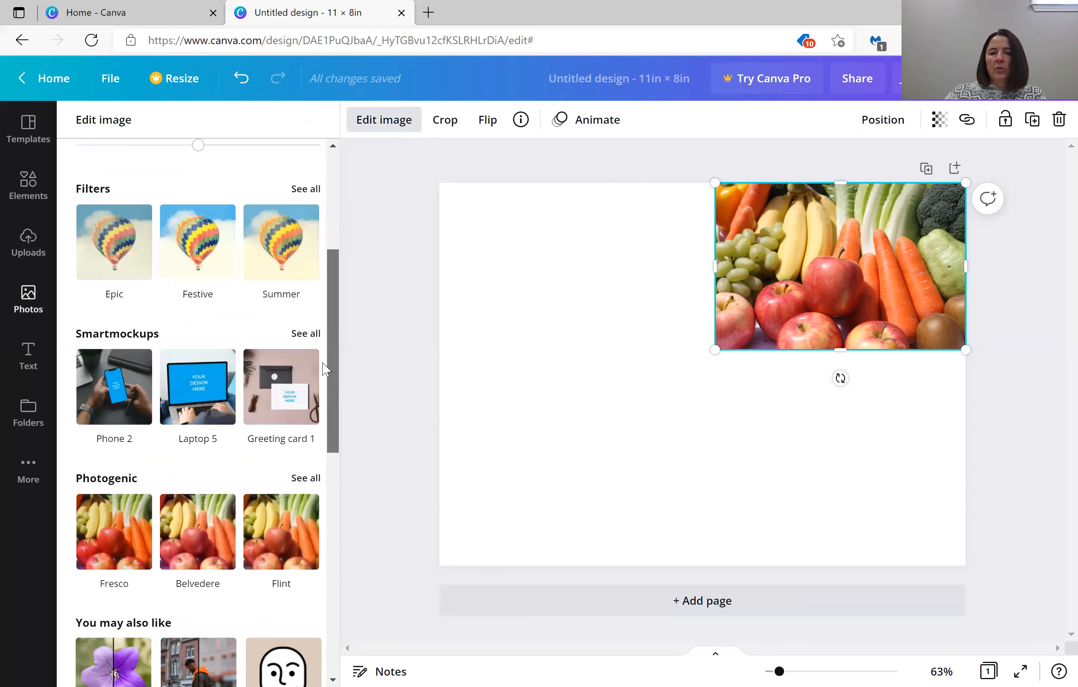
pyautogui.scroll(-8, 308, 498)
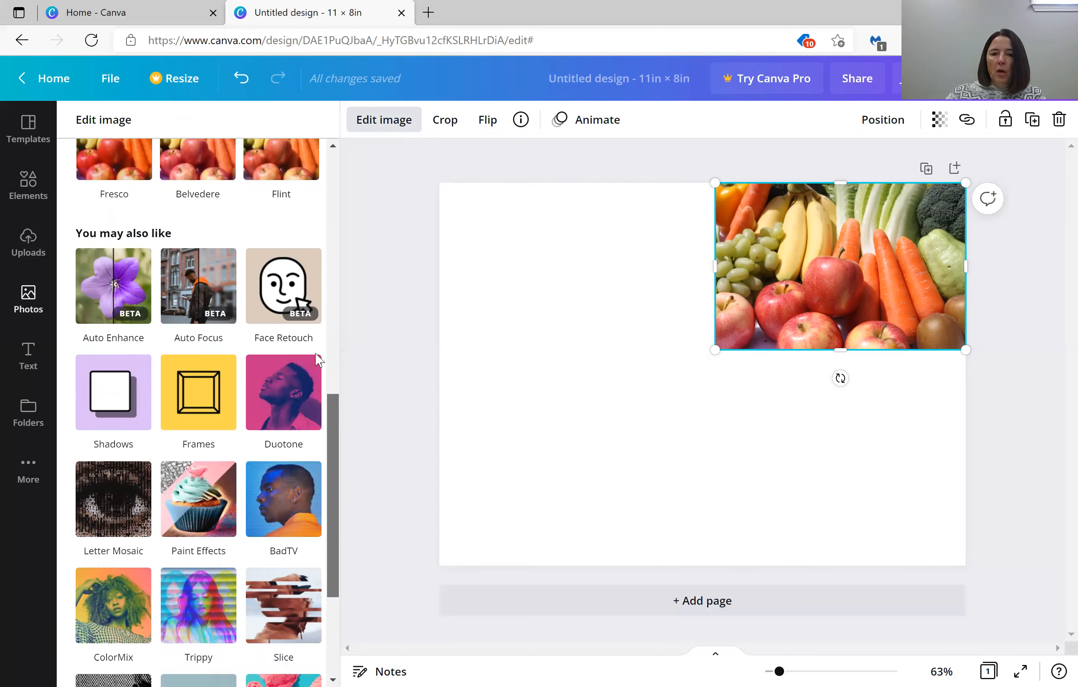
pyautogui.scroll(15, 322, 288)
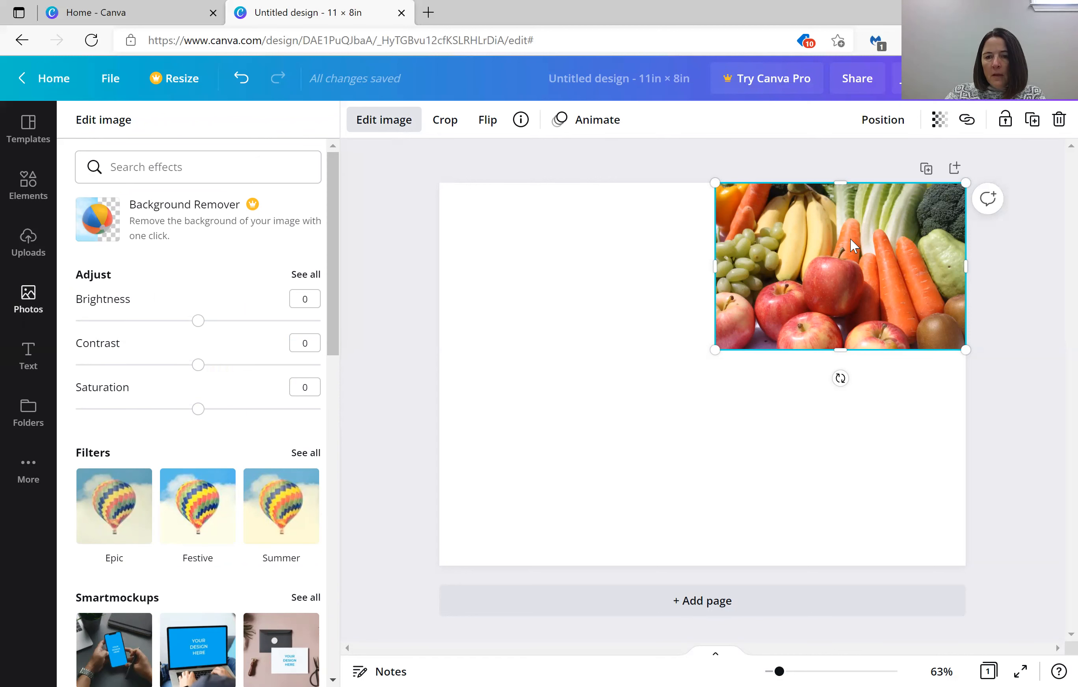
pyautogui.moveTo(850, 238); pyautogui.dragTo(690, 309)
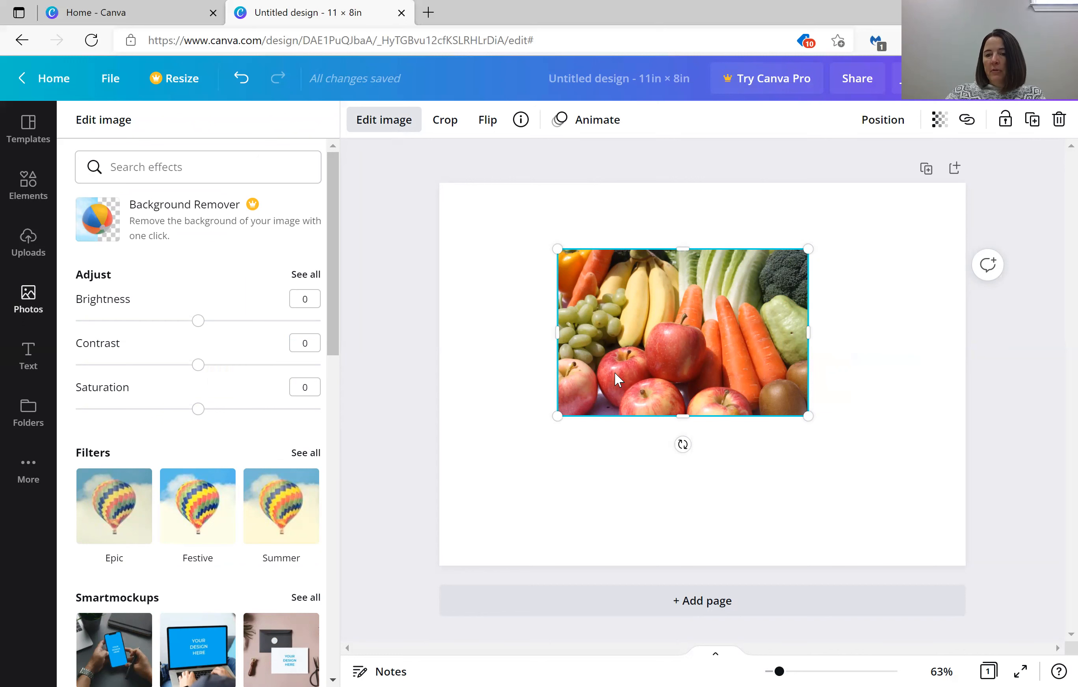
# Search the web for "peloton png logo" in a new browser tab.
pyautogui.click(427, 13)
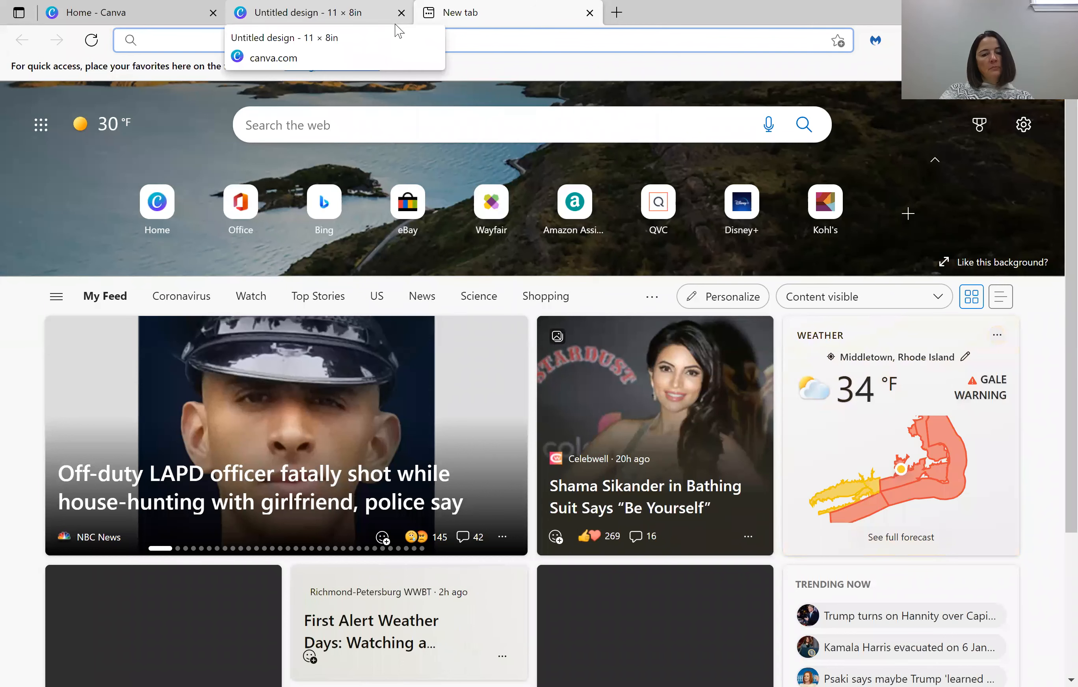
pyautogui.write('pelo')
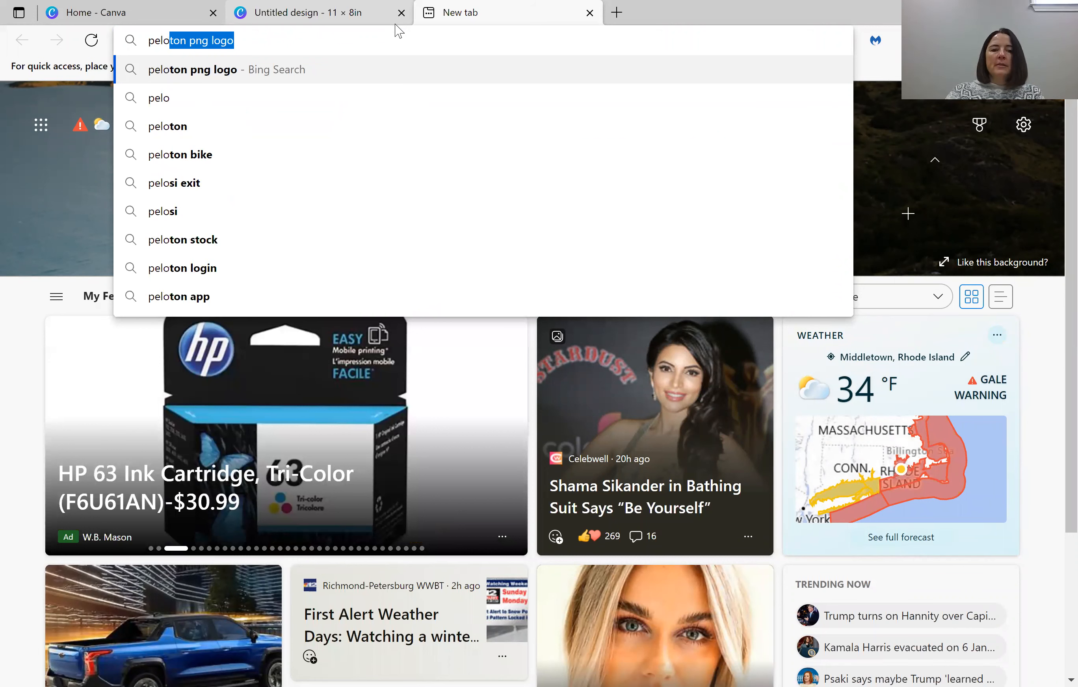
pyautogui.press('Return')
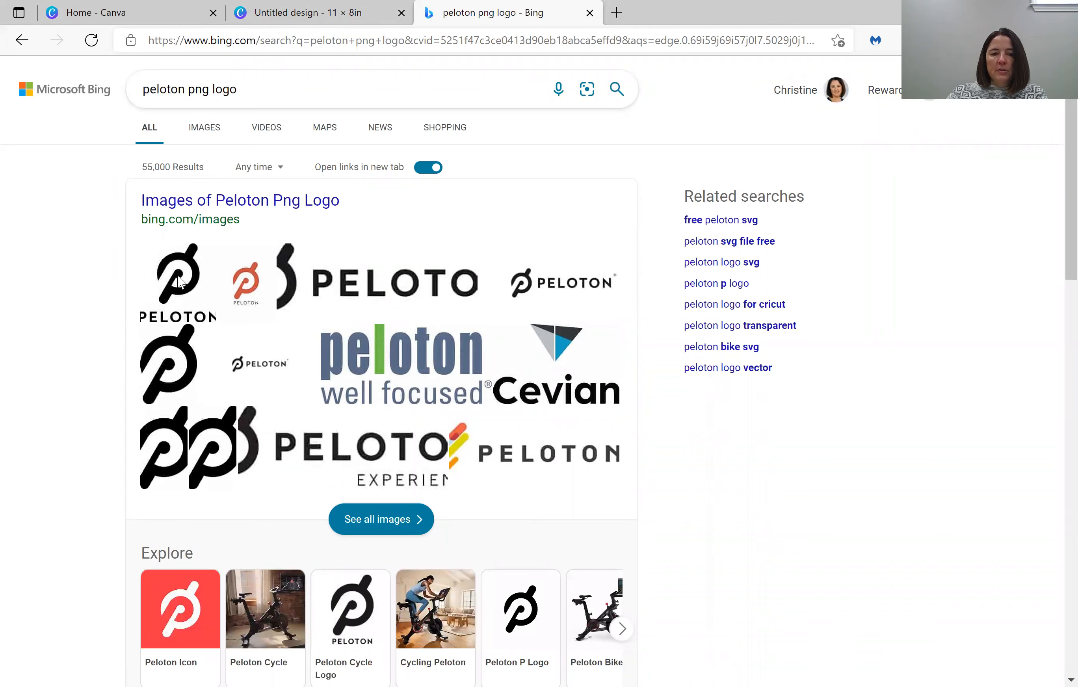
# Open the black Peloton logo with a transparent background and save it to Downloads as Peloton-logo-1.png.
pyautogui.click(238, 286)
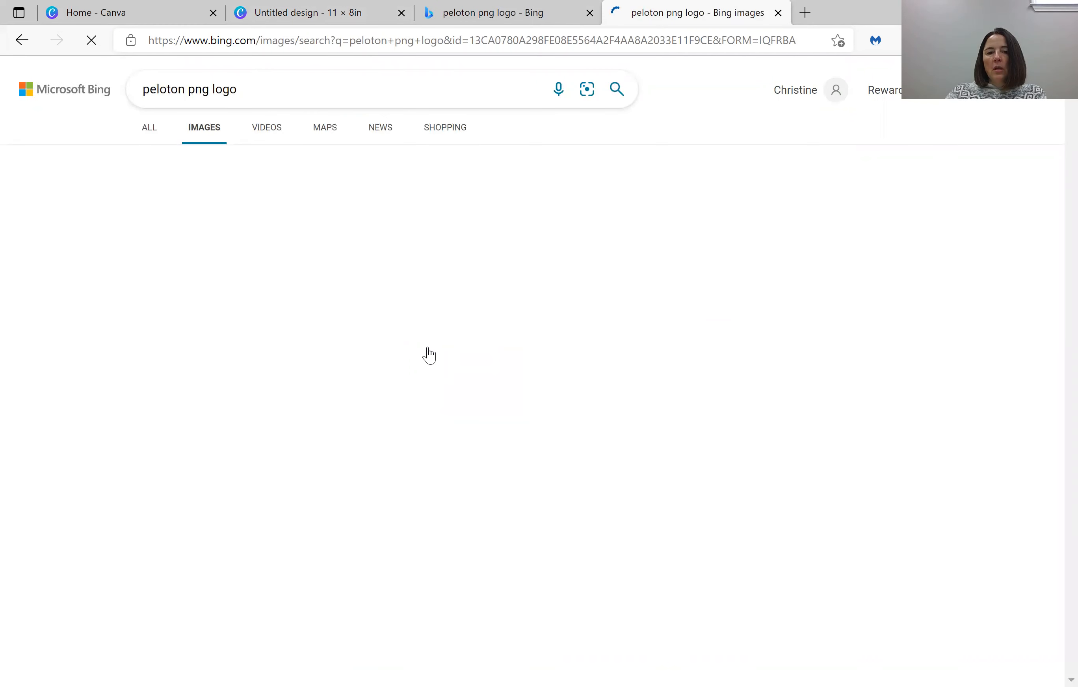
pyautogui.click(149, 294)
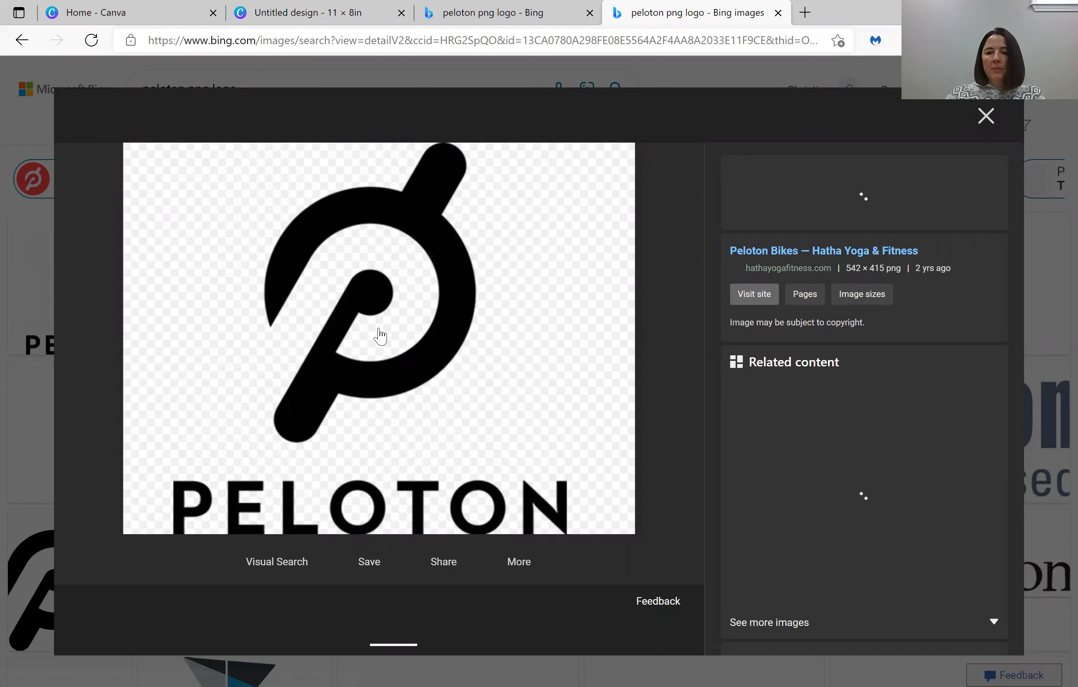
pyautogui.rightClick(403, 306)
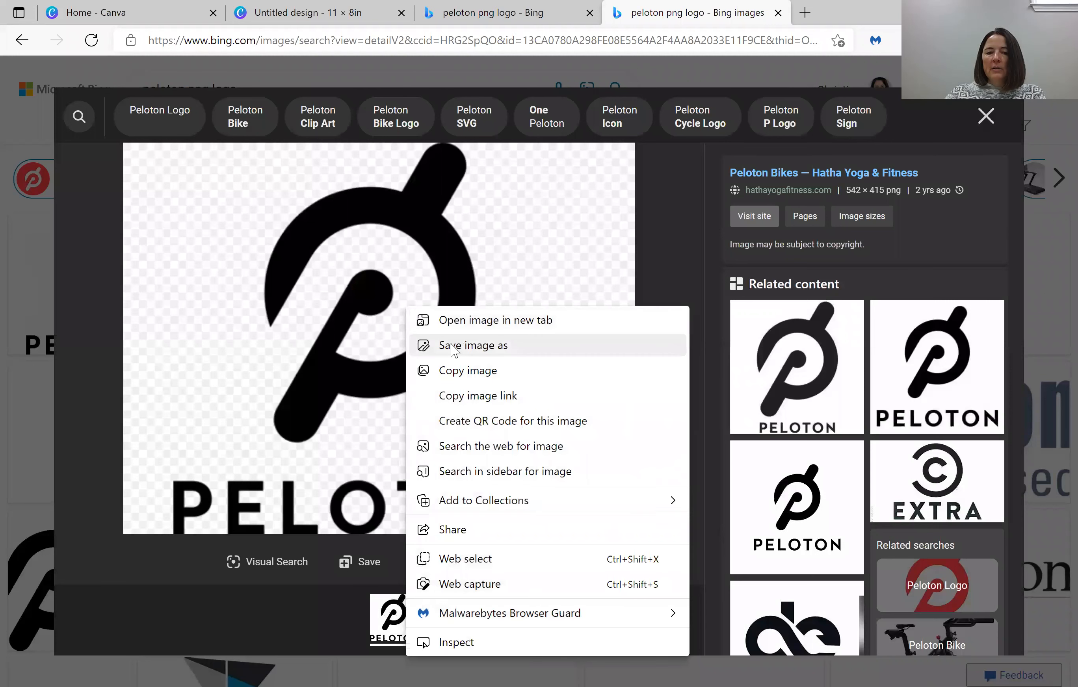
pyautogui.click(453, 345)
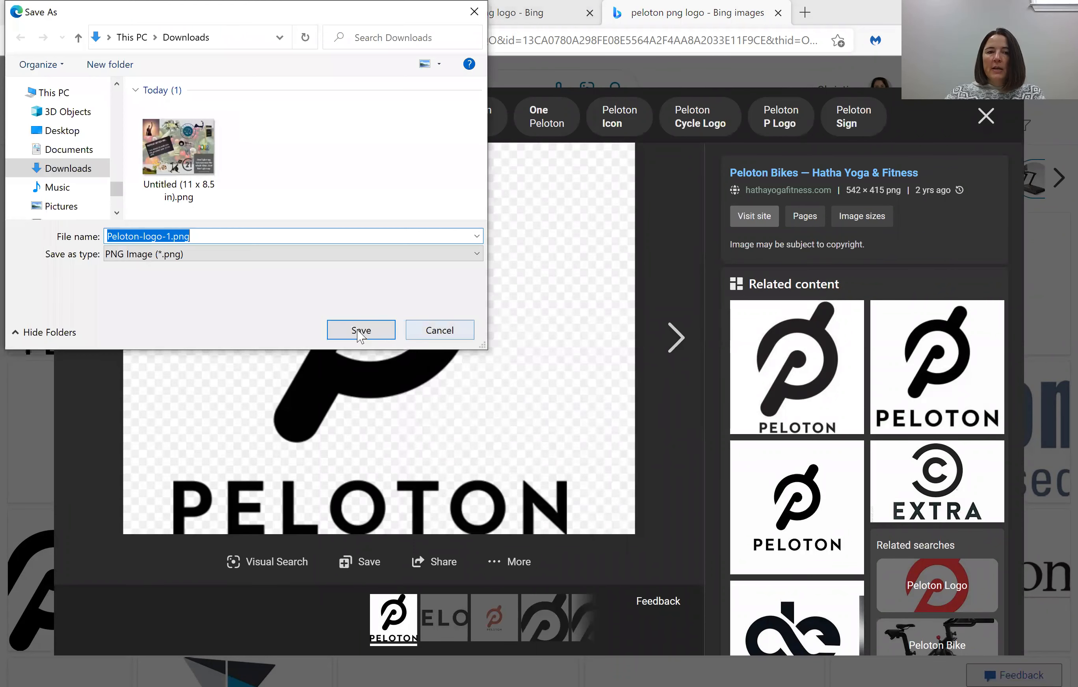
pyautogui.click(360, 331)
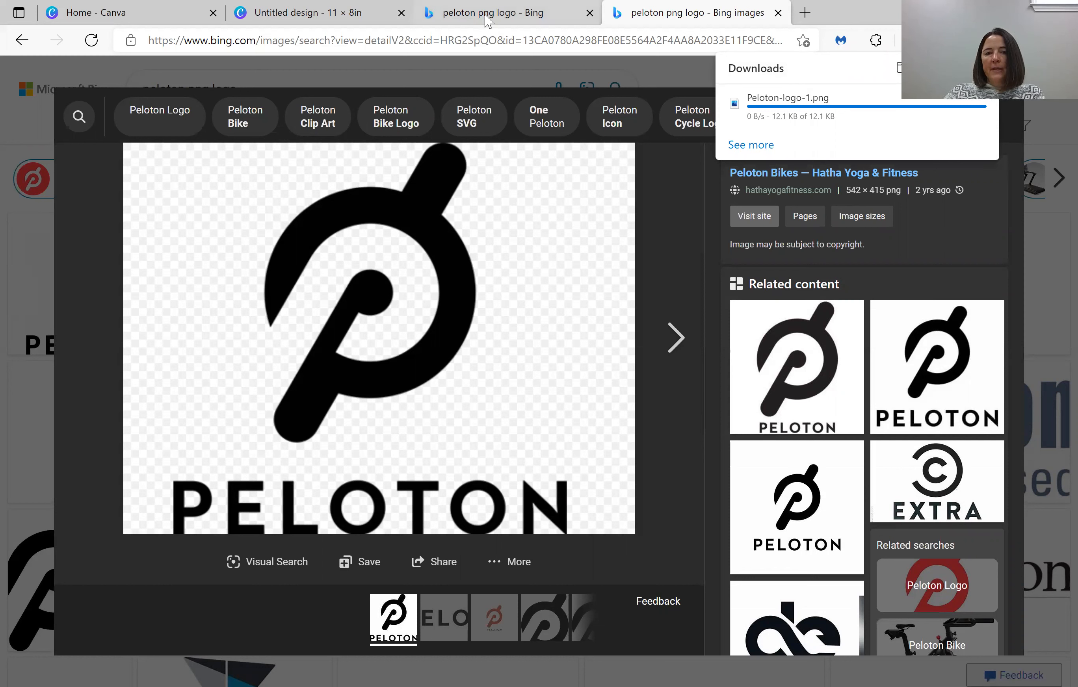
# Return to the Canva design and upload Peloton-logo-1.png from Downloads.
pyautogui.click(288, 15)
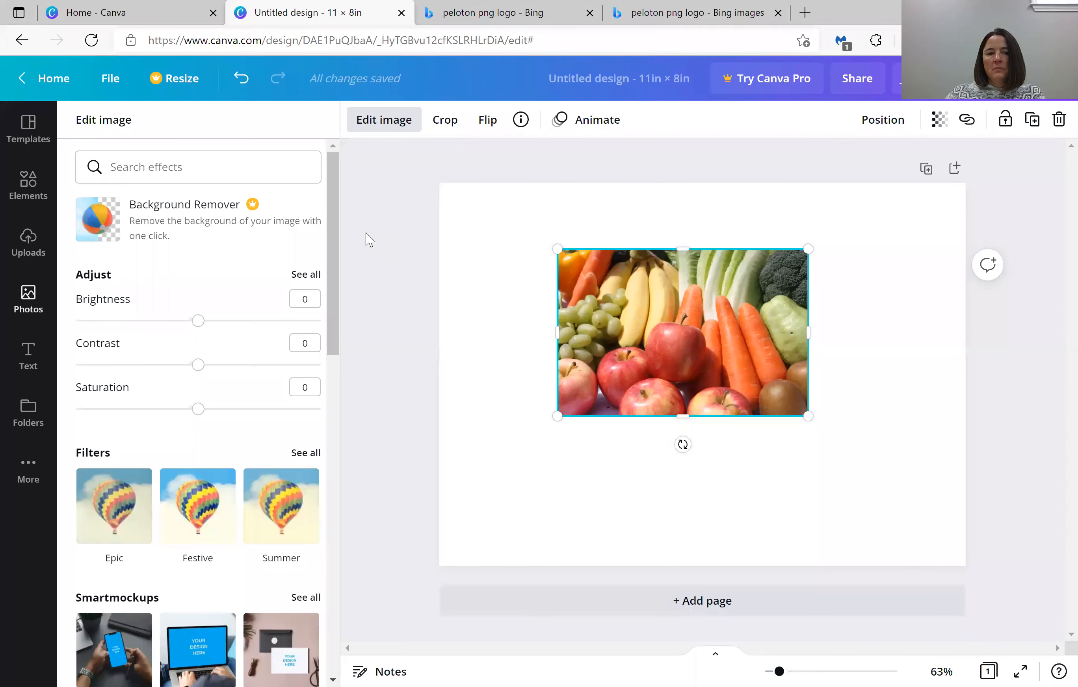
pyautogui.click(20, 248)
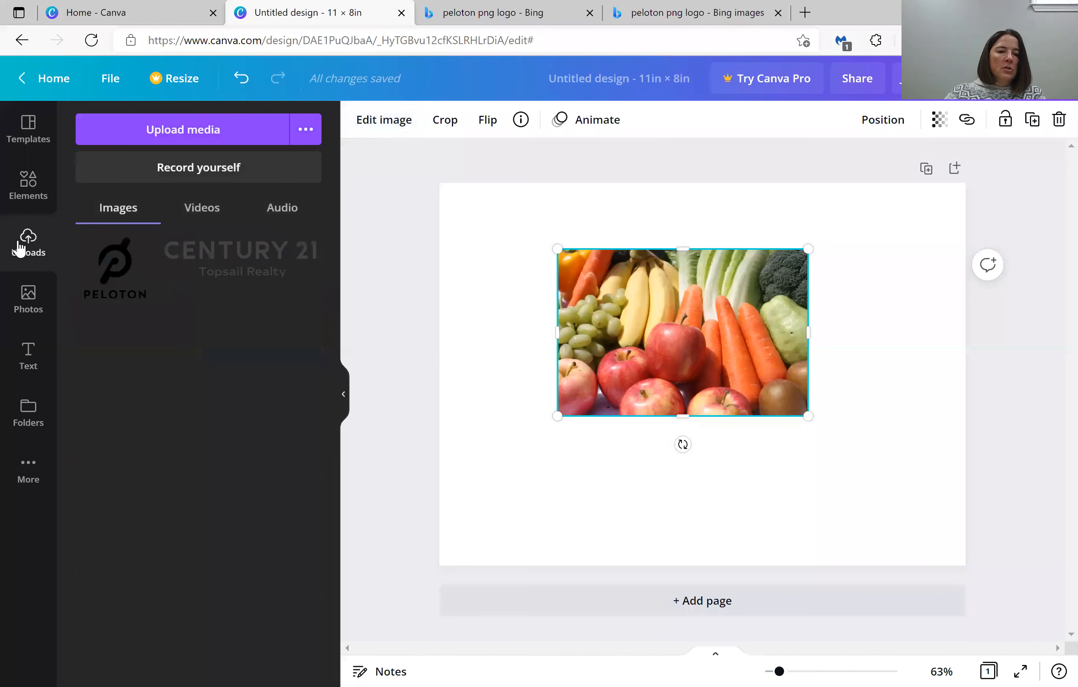
pyautogui.click(200, 133)
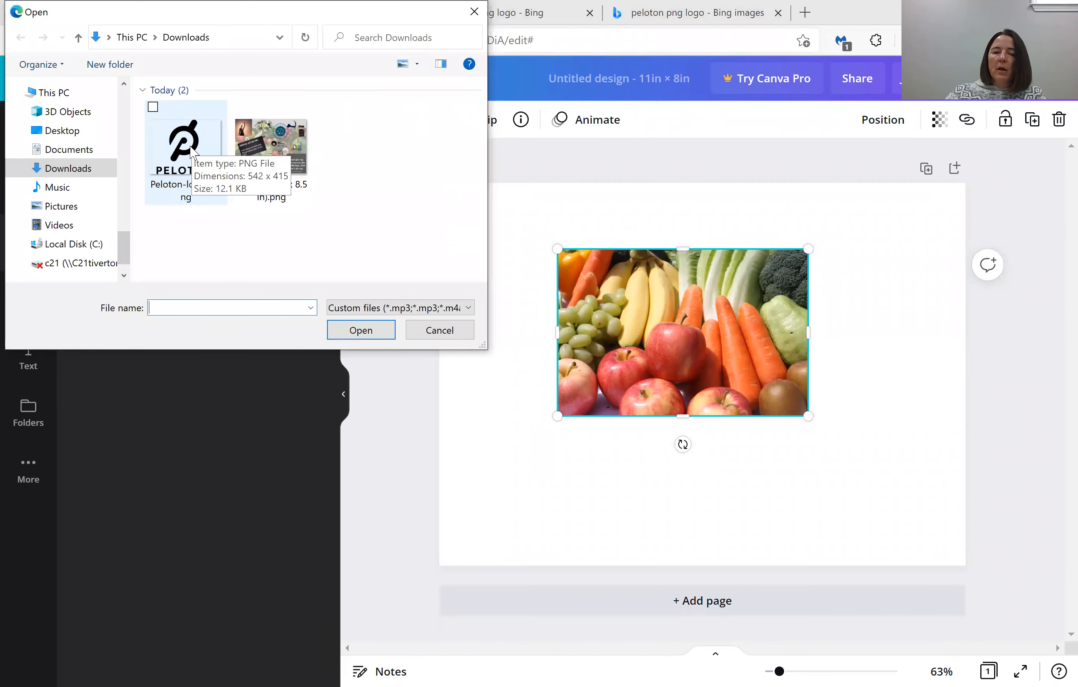
pyautogui.click(193, 147)
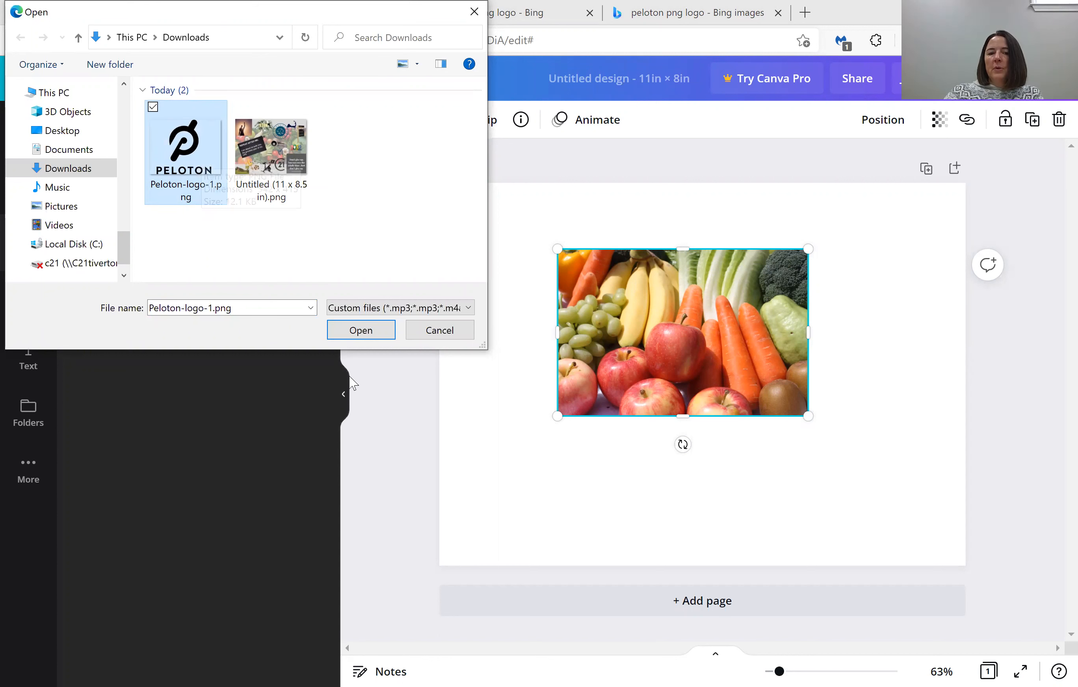
pyautogui.click(378, 336)
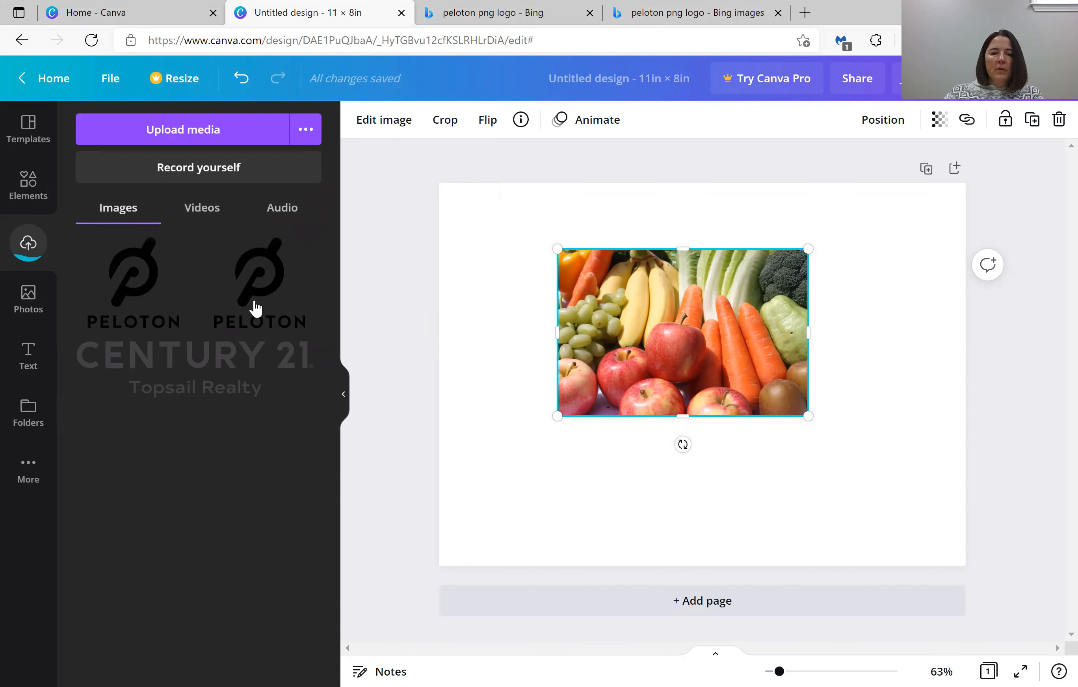
# Add the uploaded Peloton logo to the page, shrink it, place it over the photo's upper-right corner and rotate it clockwise.
pyautogui.click(134, 297)
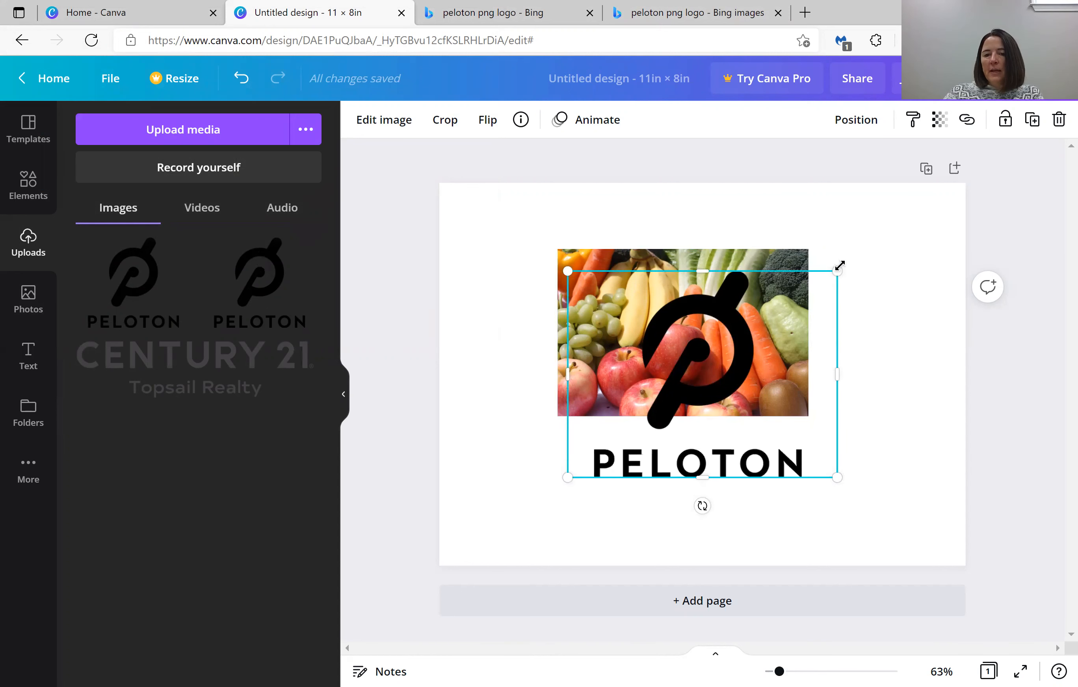
pyautogui.moveTo(828, 281); pyautogui.dragTo(780, 314)
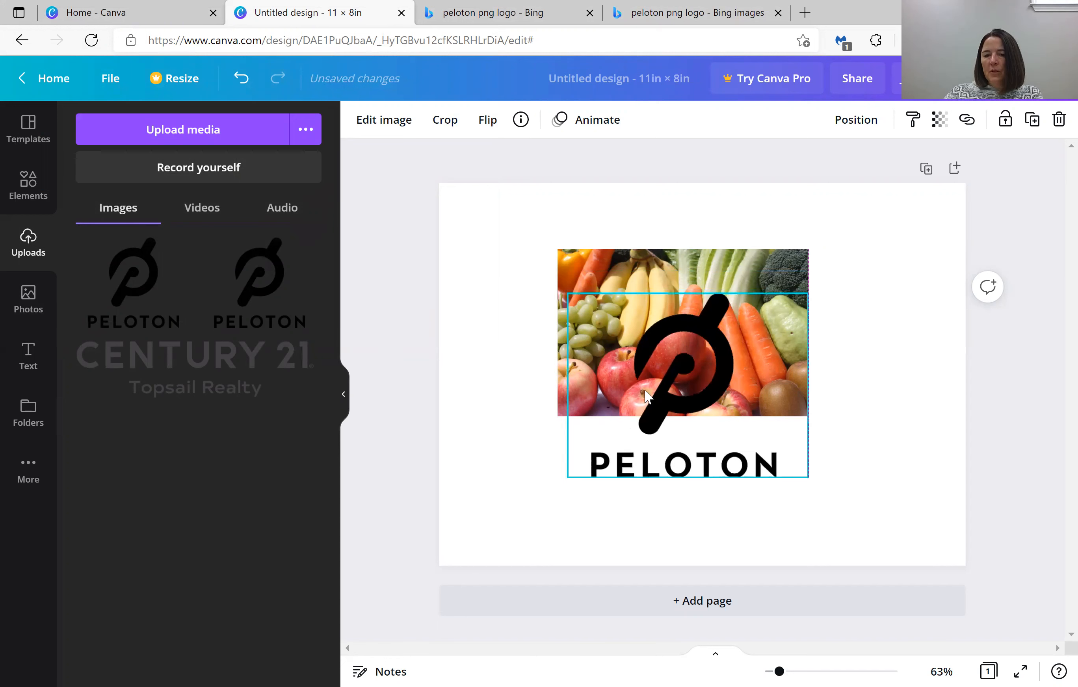
pyautogui.moveTo(645, 402); pyautogui.dragTo(773, 307)
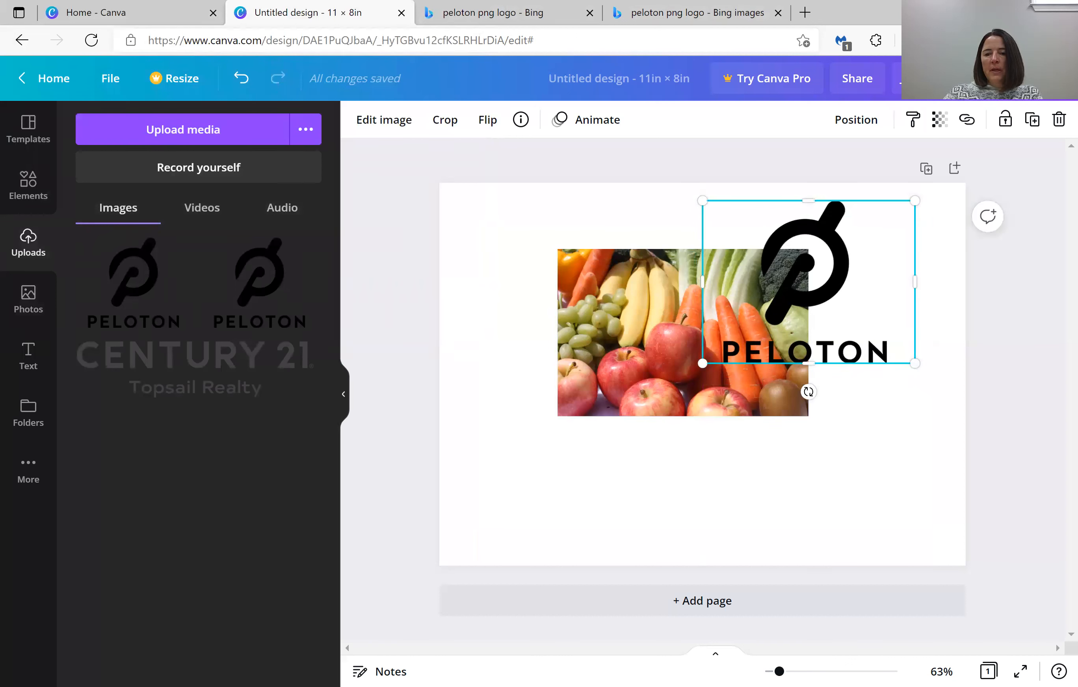
pyautogui.moveTo(808, 392); pyautogui.dragTo(645, 452)
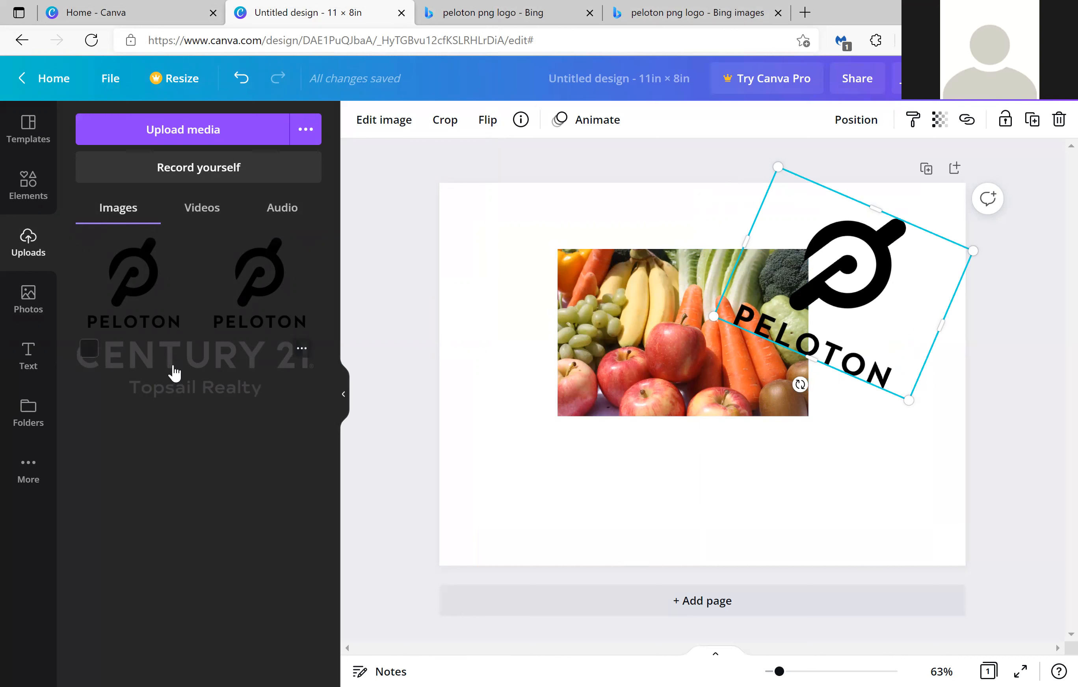
# Try dark gray, light gray, red and orange as the page background, and set it to the tan from the photo colors.
pyautogui.click(494, 347)
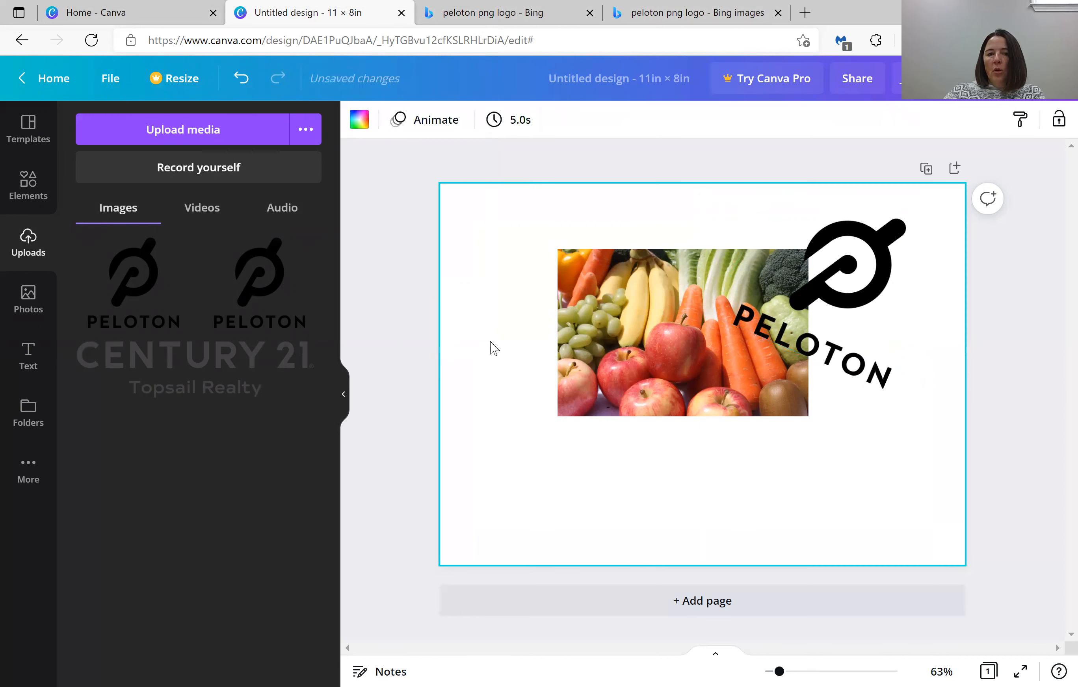
pyautogui.click(358, 121)
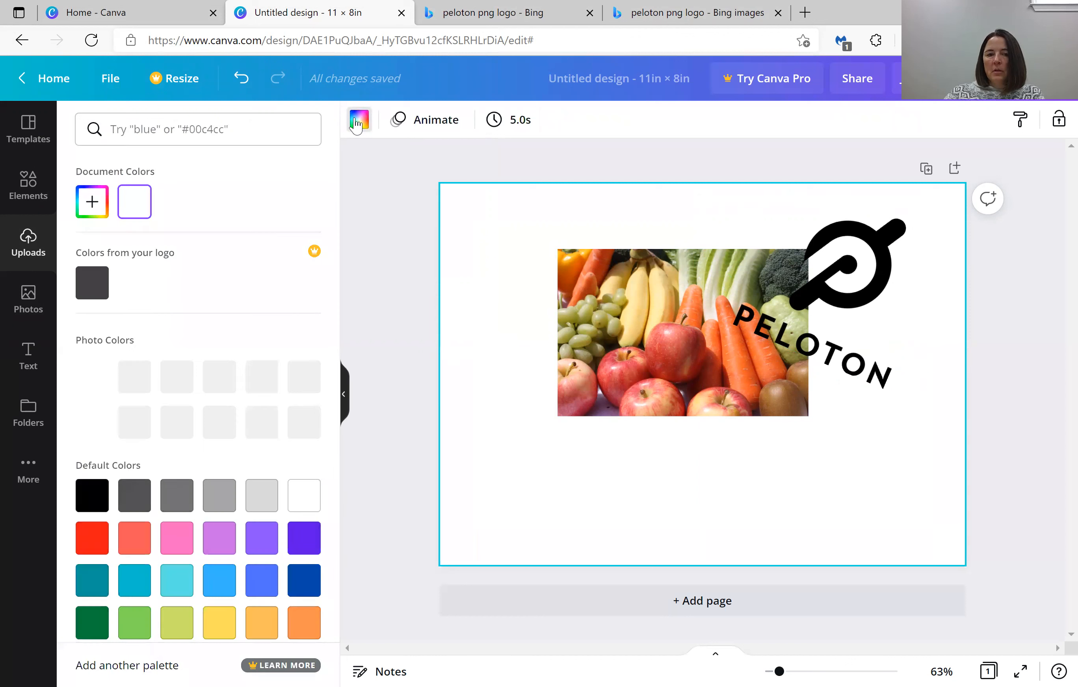
pyautogui.click(106, 288)
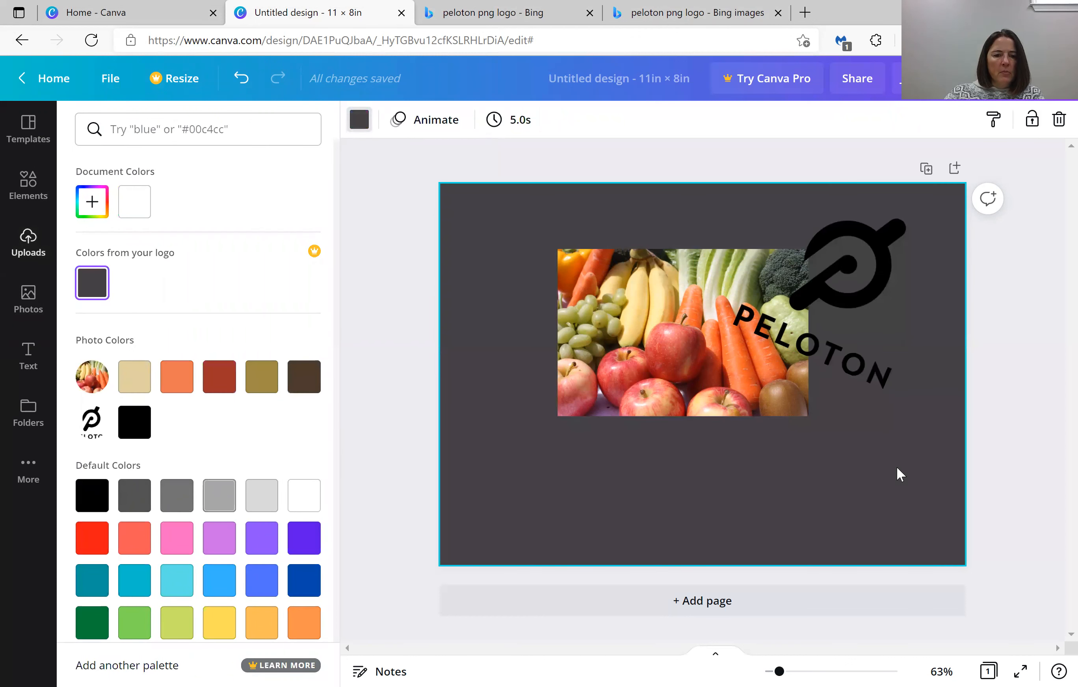
pyautogui.click(262, 495)
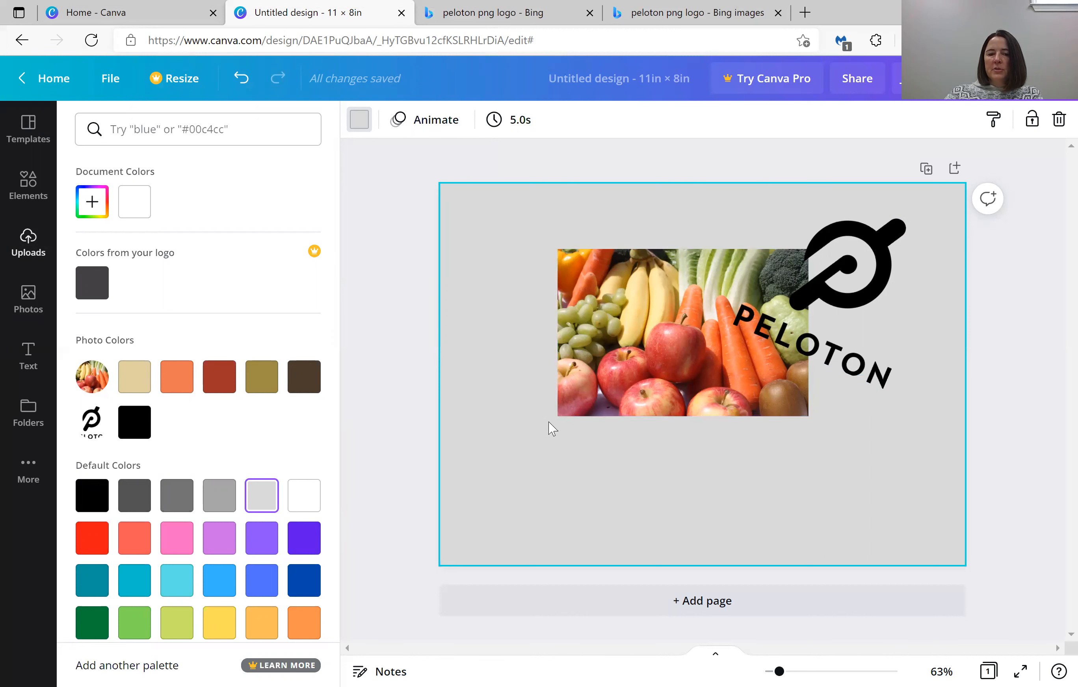
pyautogui.click(218, 384)
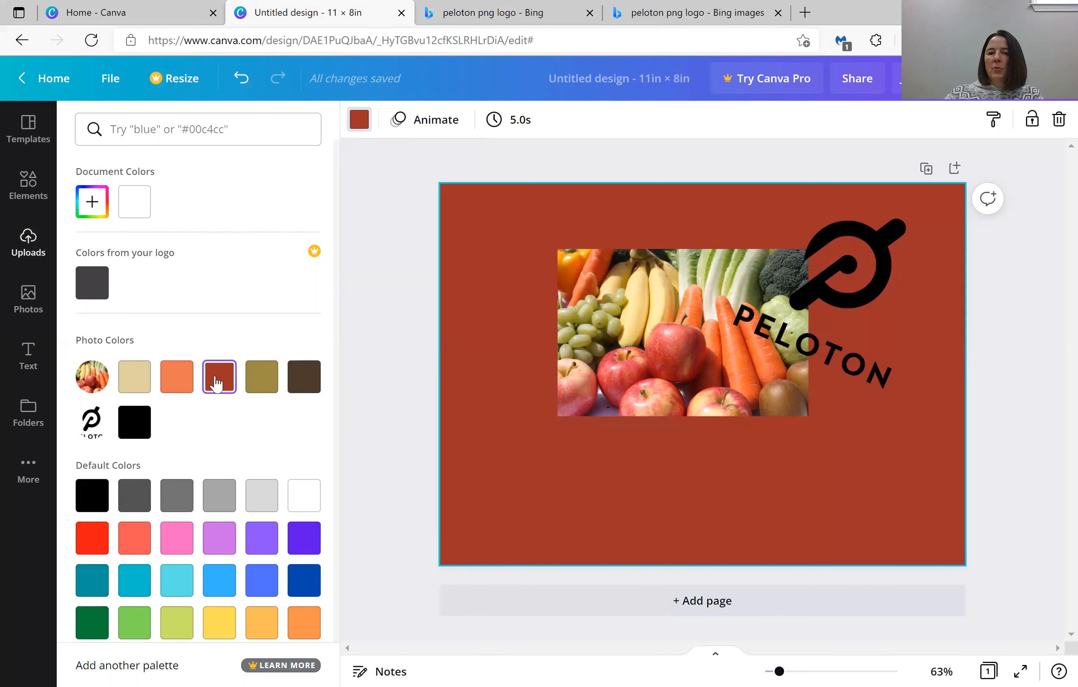
pyautogui.click(181, 385)
pyautogui.click(136, 383)
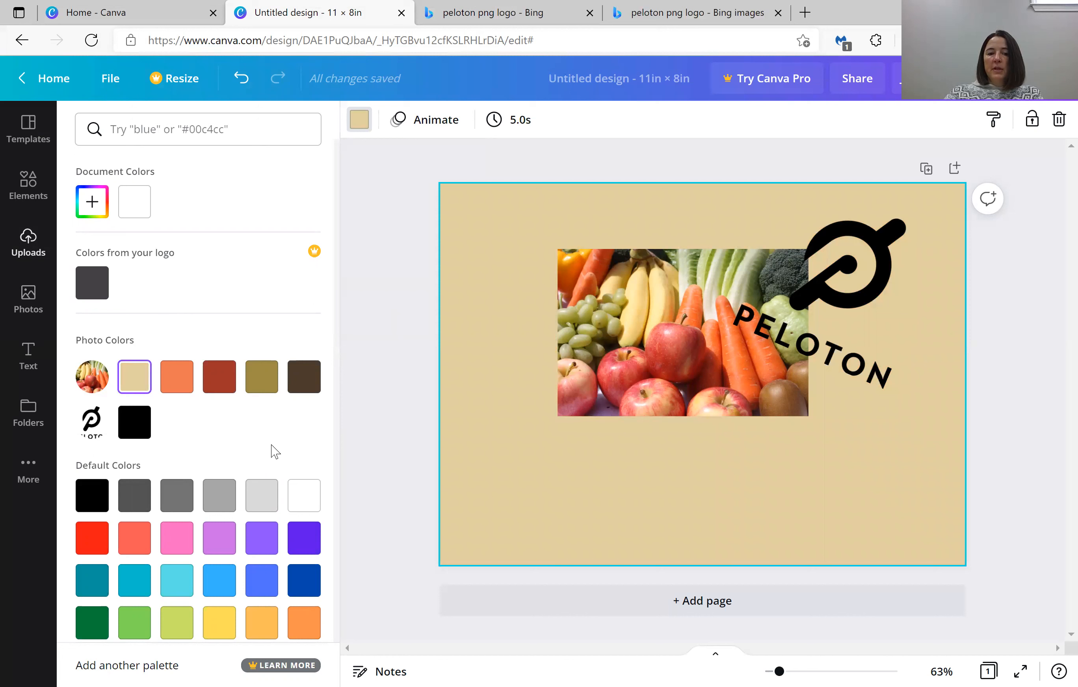
pyautogui.scroll(-1, 254, 451)
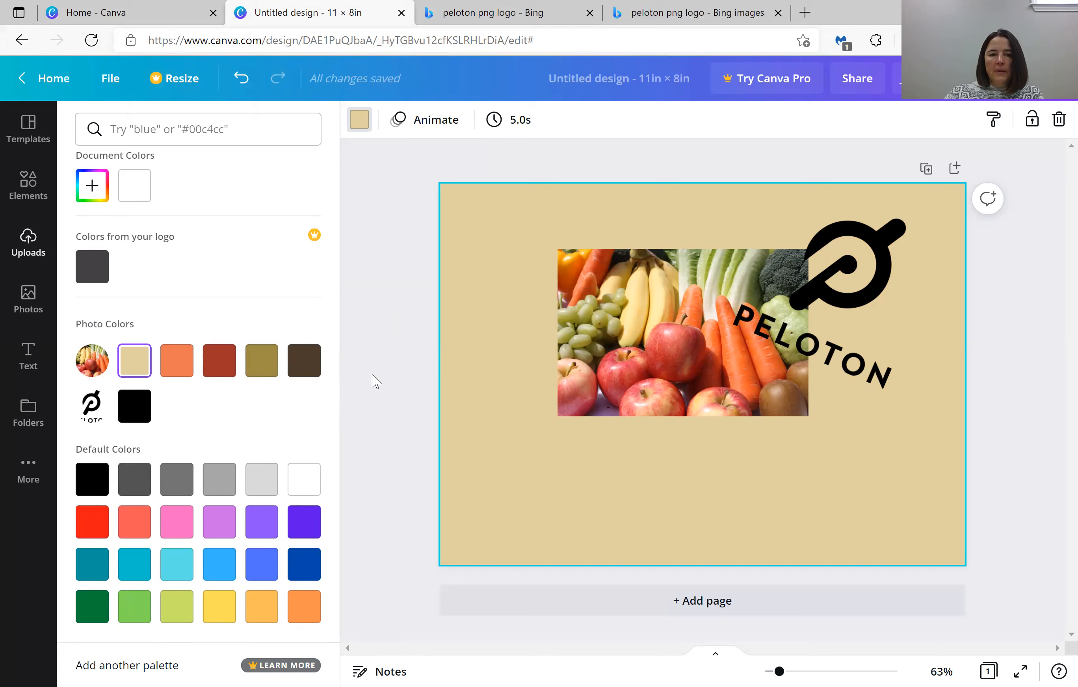
pyautogui.click(85, 18)
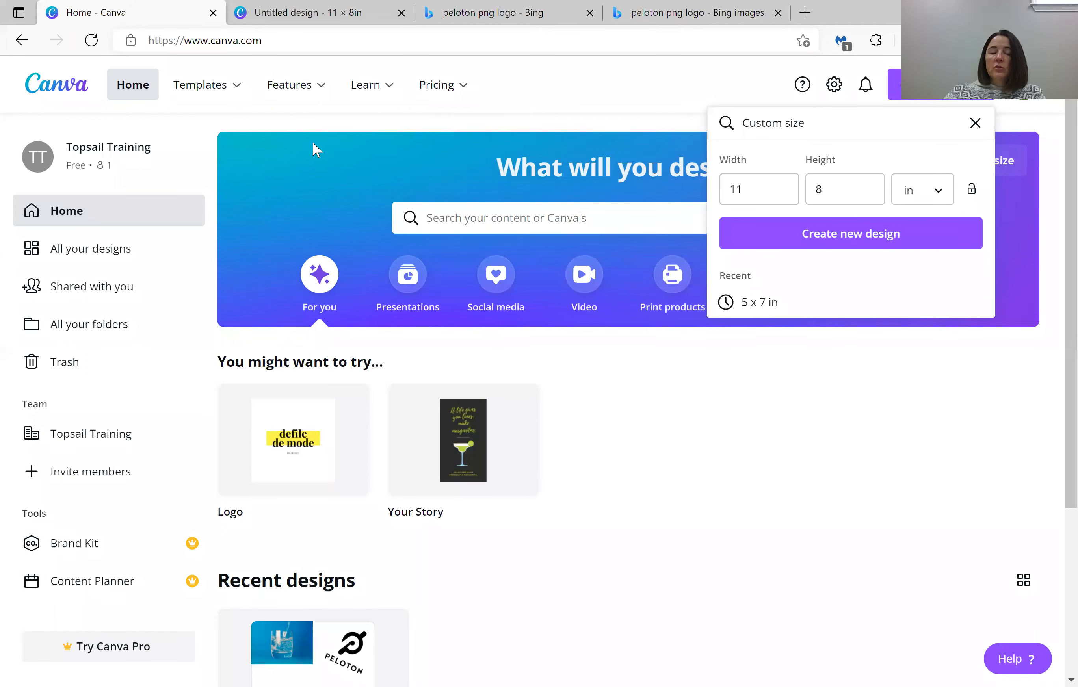
pyautogui.click(344, 19)
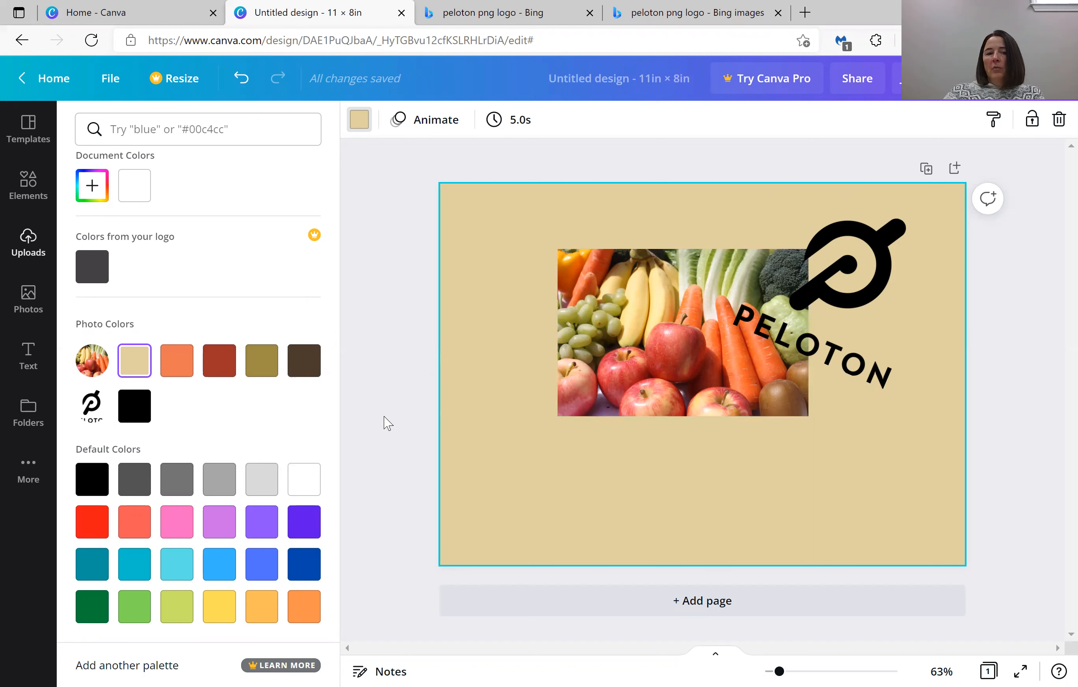
# Search the photo library for water, add the photo of water pouring into a glass and shrink it near the page's lower-left corner.
pyautogui.click(23, 299)
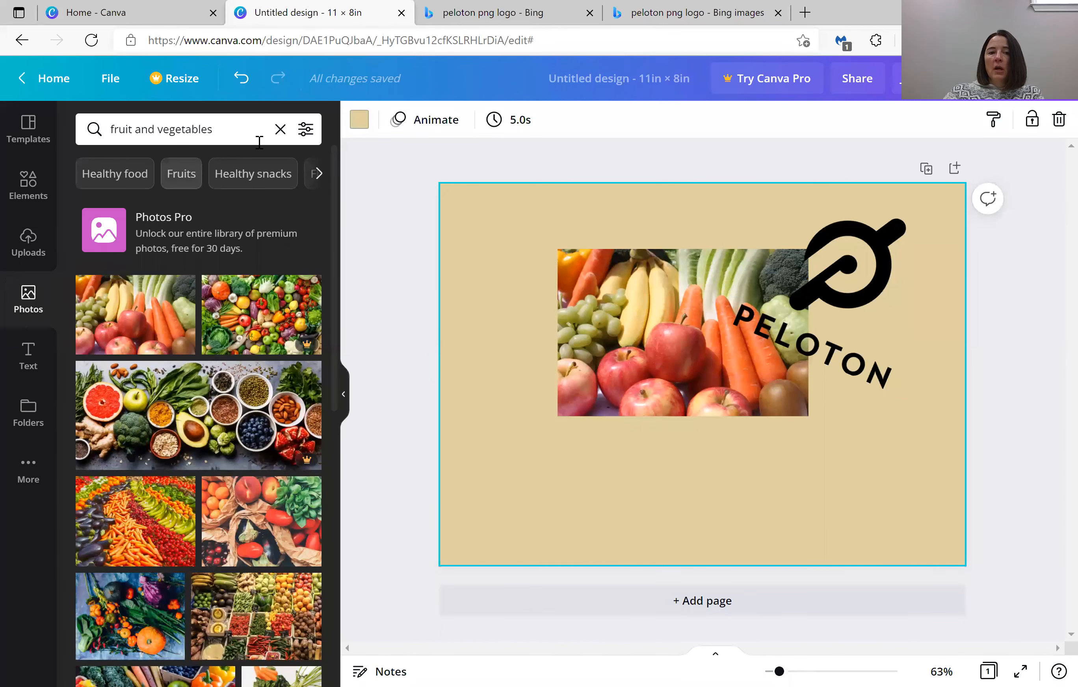
pyautogui.click(279, 132)
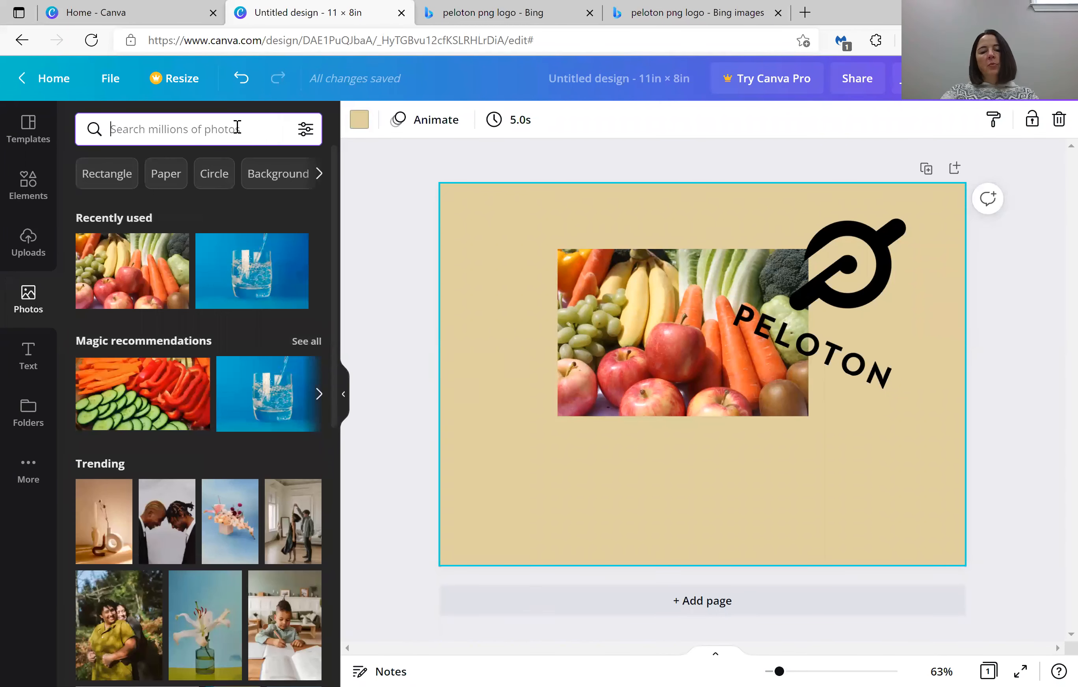
pyautogui.write('water')
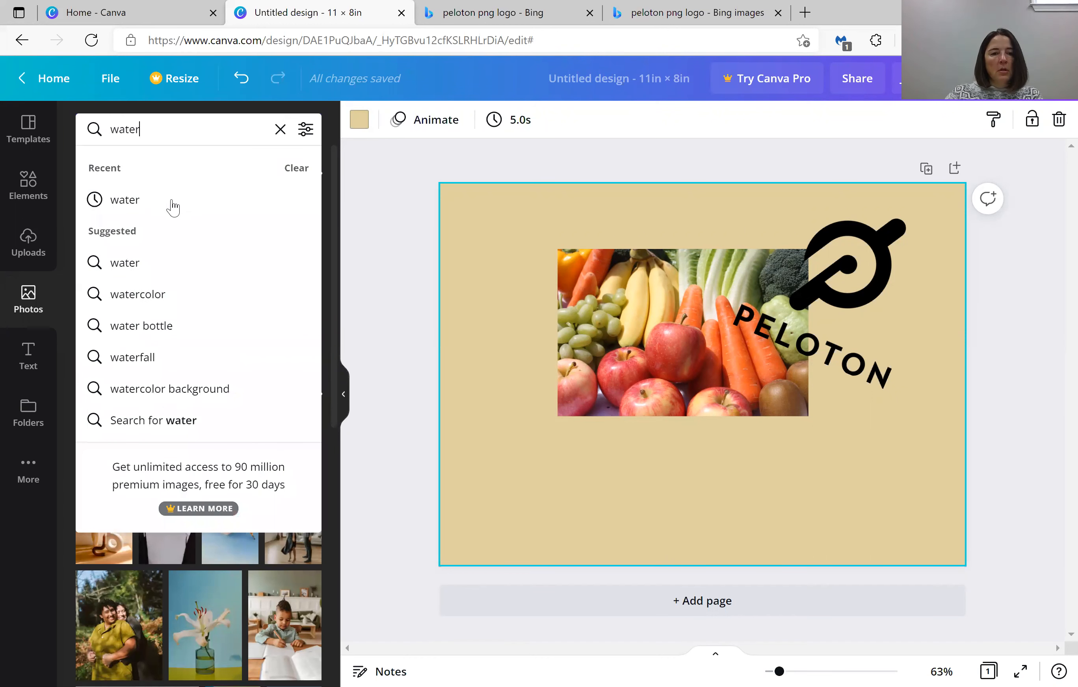
pyautogui.click(154, 204)
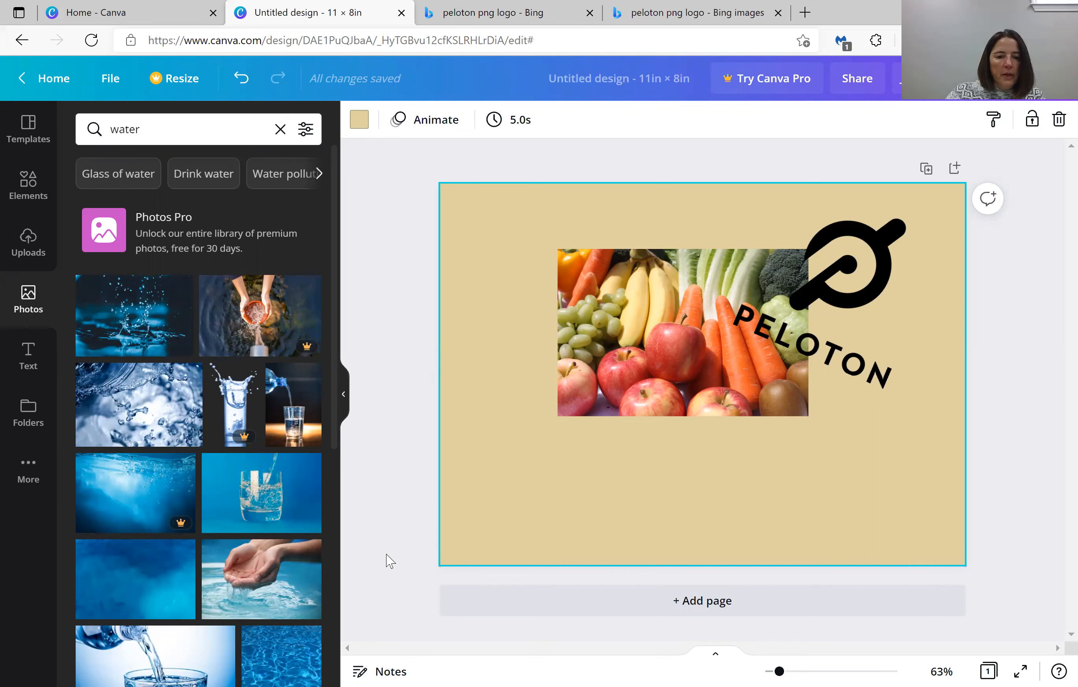
pyautogui.click(256, 495)
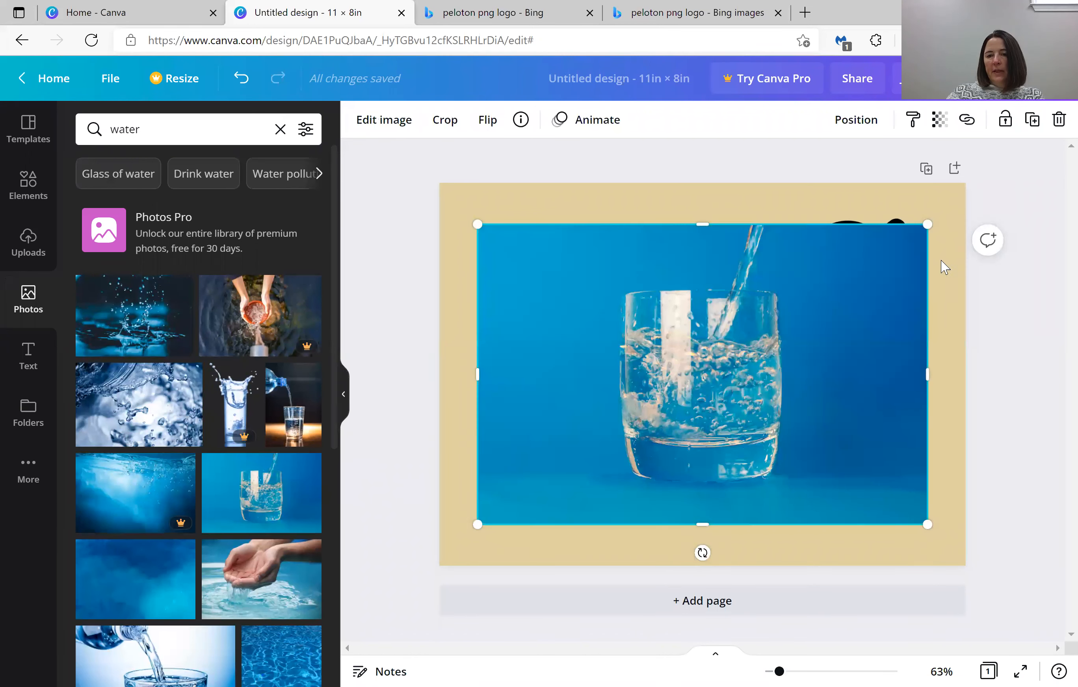
pyautogui.moveTo(727, 361); pyautogui.dragTo(633, 325)
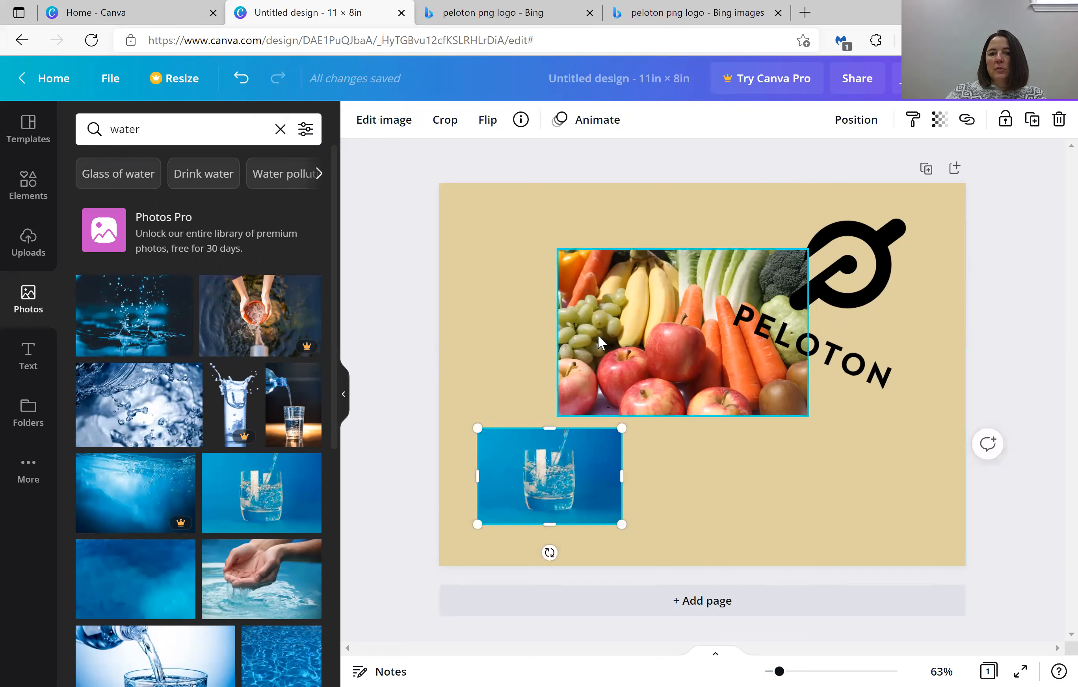
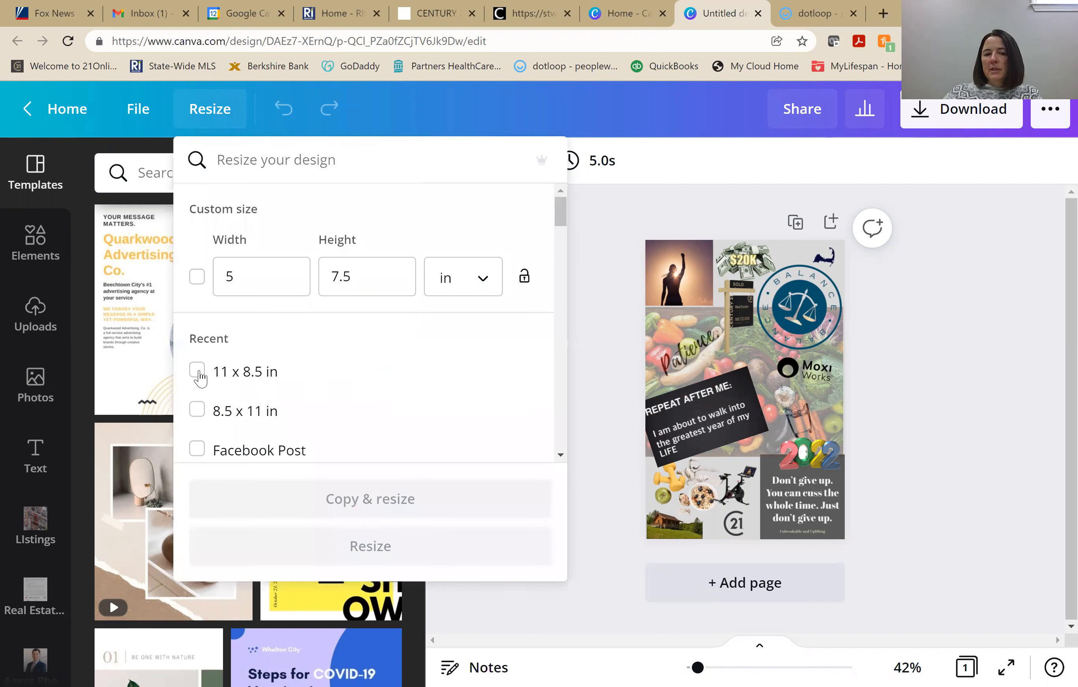
# Create a copy of the finished vision board resized to 11 x 8.5 in.
pyautogui.click(199, 373)
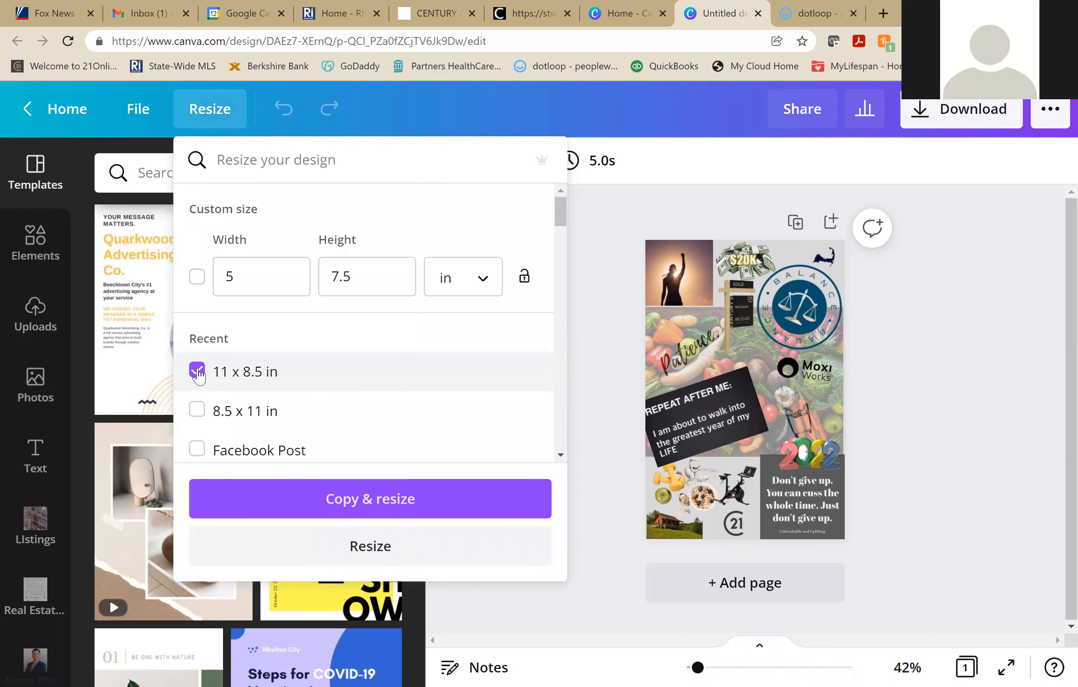
pyautogui.click(386, 501)
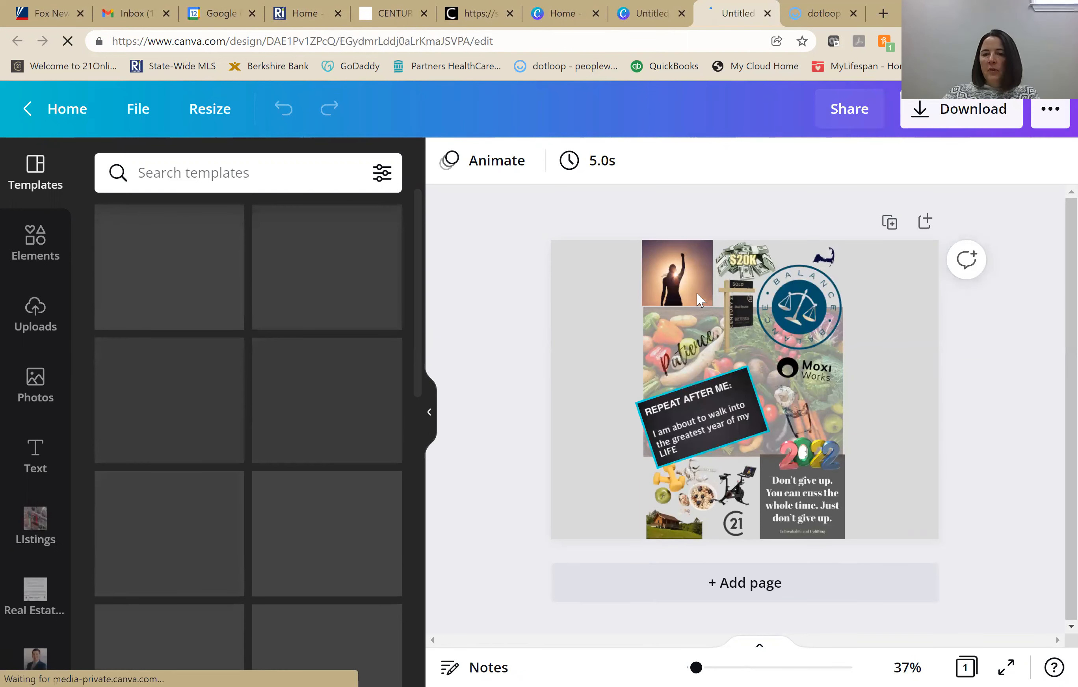
# Enlarge the raised-fist silhouette photo in the page's upper-left corner and move the sold sign to the right side of the page.
pyautogui.moveTo(697, 276); pyautogui.dragTo(651, 338)
pyautogui.click(754, 268)
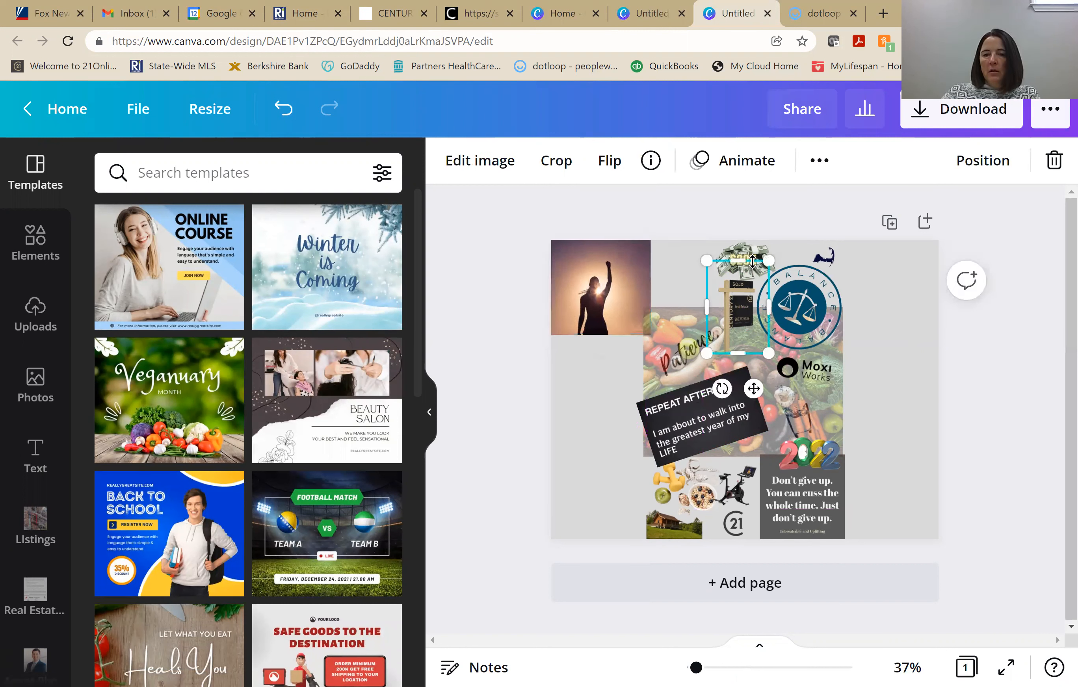
pyautogui.moveTo(869, 320); pyautogui.dragTo(870, 323)
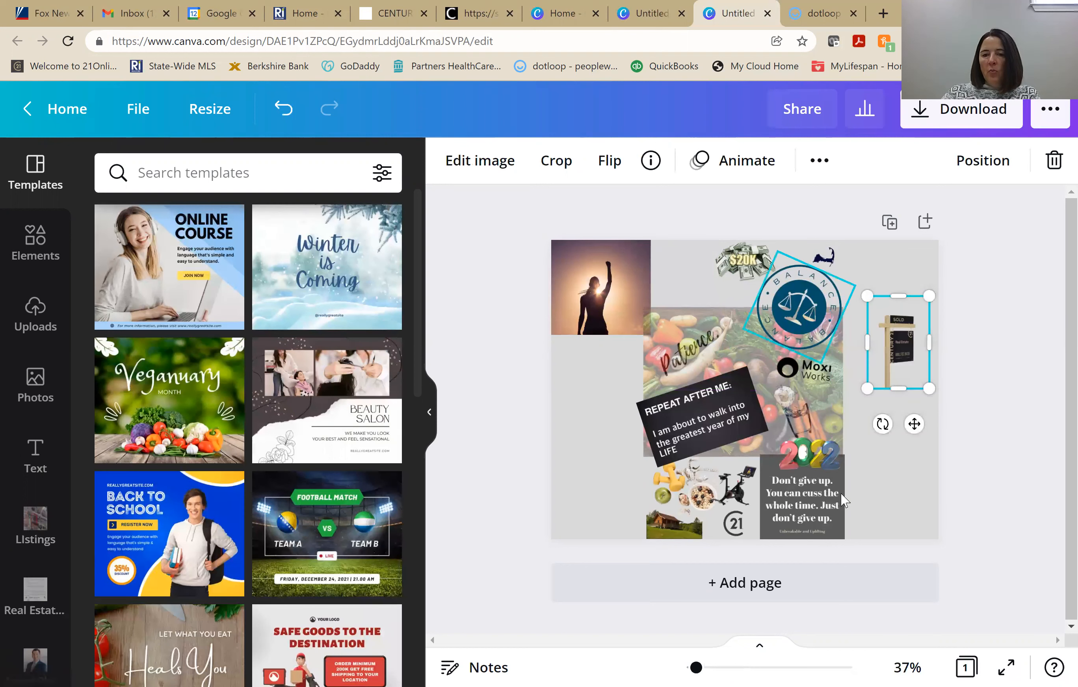
# Unlock the vegetable photo, enlarge it to the full 11 in page width and trim its top and bottom edges.
pyautogui.click(750, 334)
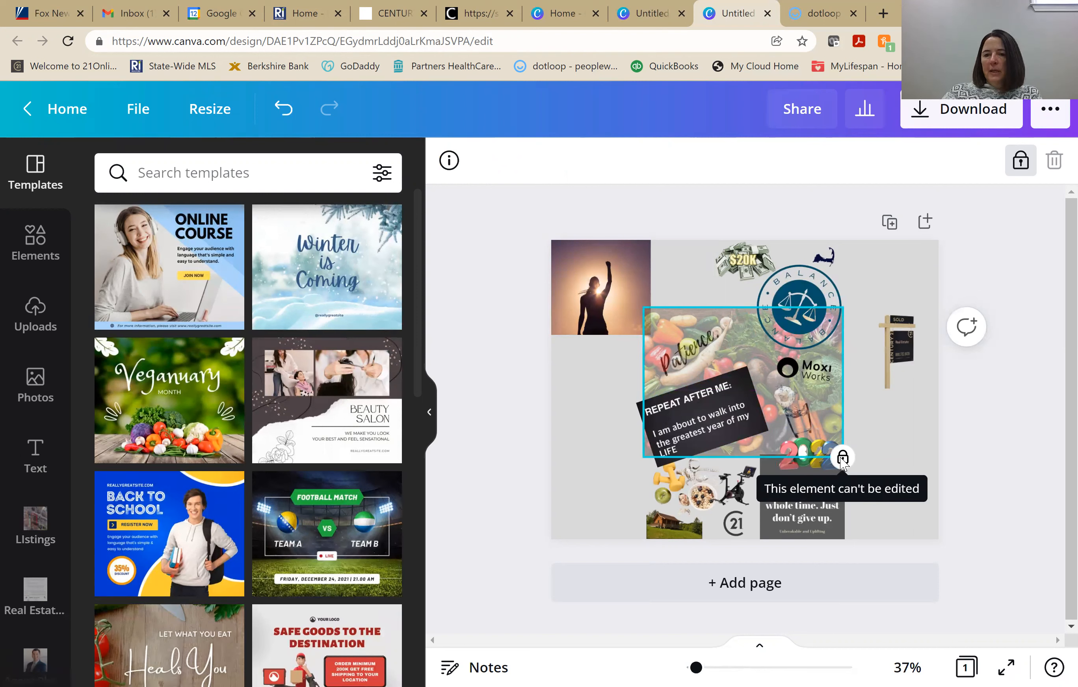
pyautogui.click(1020, 160)
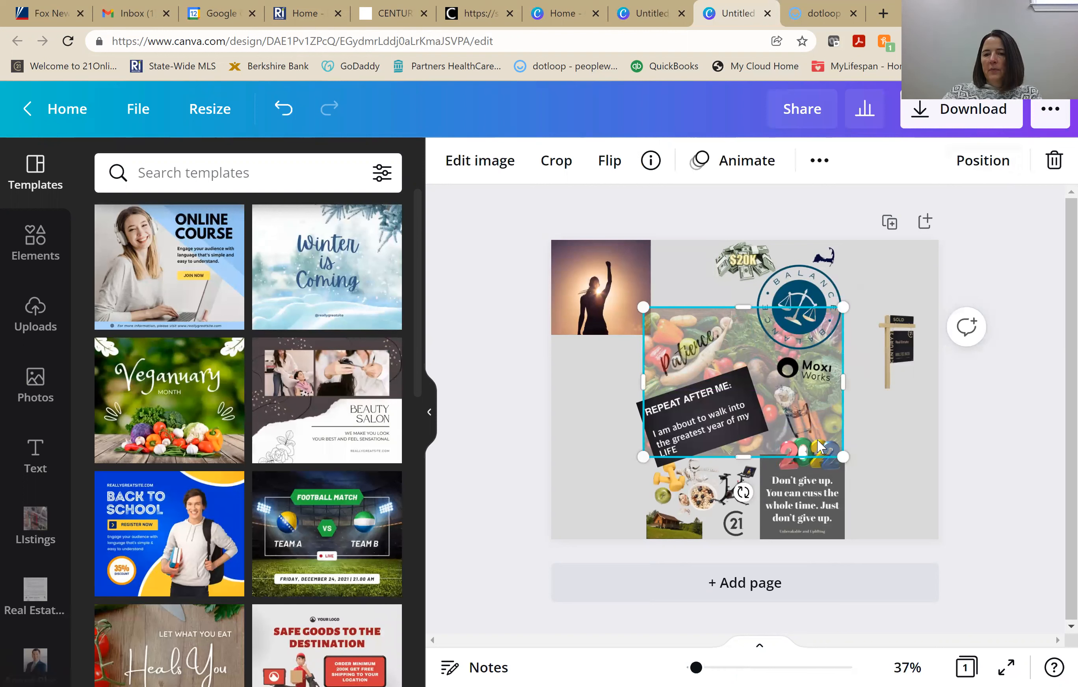
pyautogui.moveTo(842, 457); pyautogui.dragTo(967, 462)
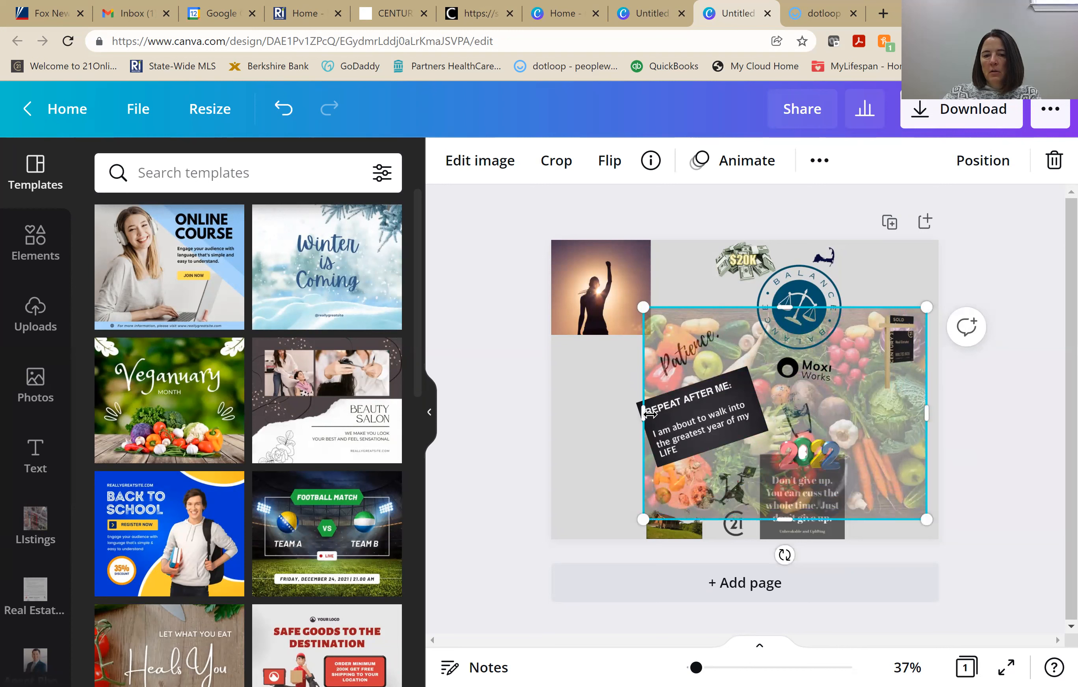
pyautogui.moveTo(601, 408); pyautogui.dragTo(551, 409)
pyautogui.moveTo(786, 392); pyautogui.dragTo(830, 393)
pyautogui.moveTo(927, 392); pyautogui.dragTo(939, 390)
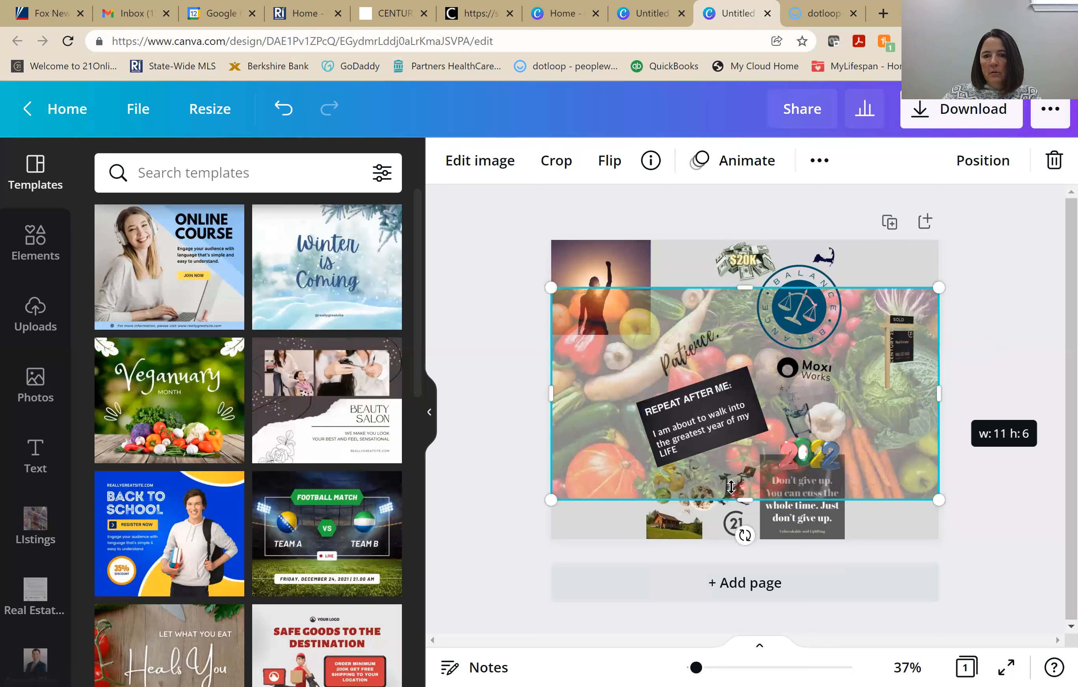
pyautogui.moveTo(752, 499); pyautogui.dragTo(750, 480)
pyautogui.moveTo(727, 286); pyautogui.dragTo(727, 307)
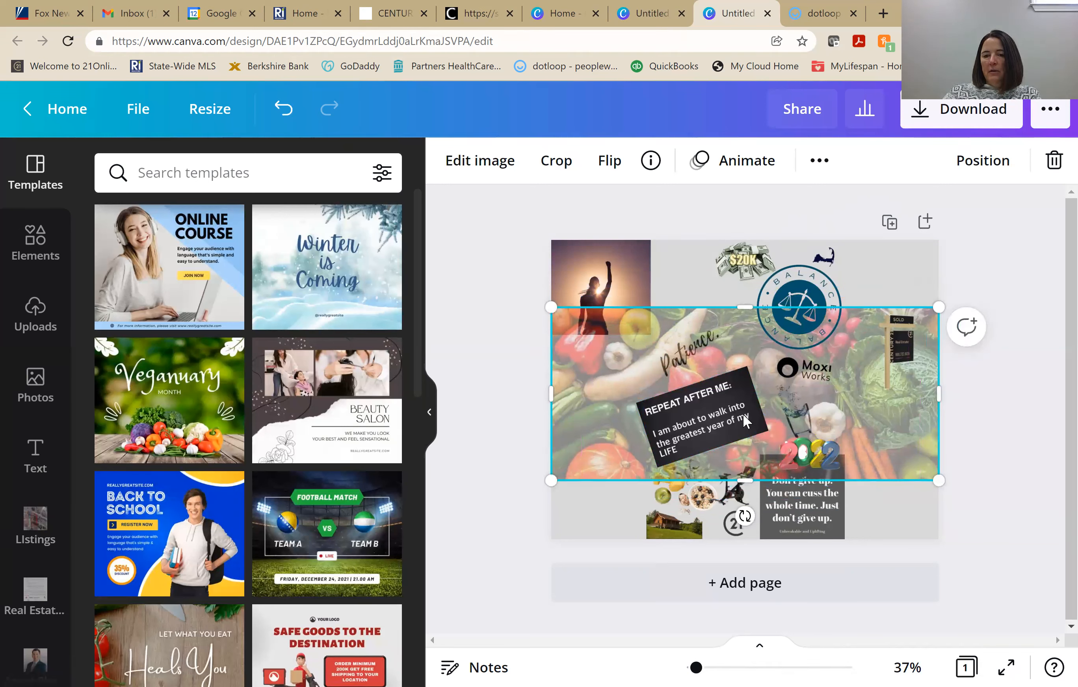
# Send the vegetable photo to the back of the page and lock it.
pyautogui.click(818, 161)
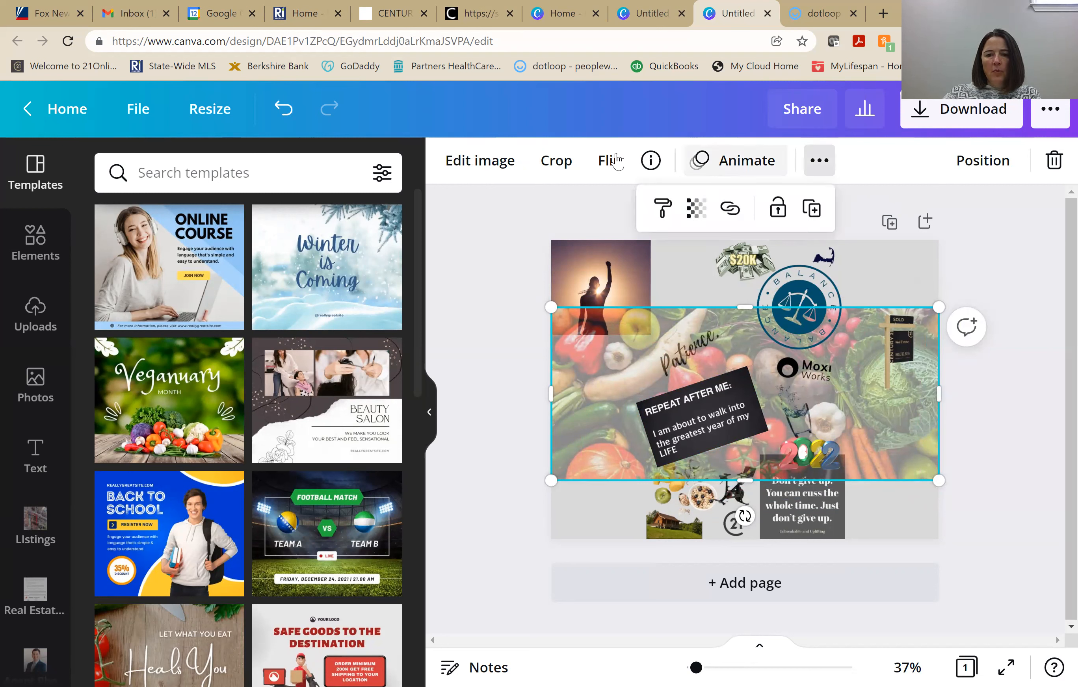
pyautogui.click(985, 162)
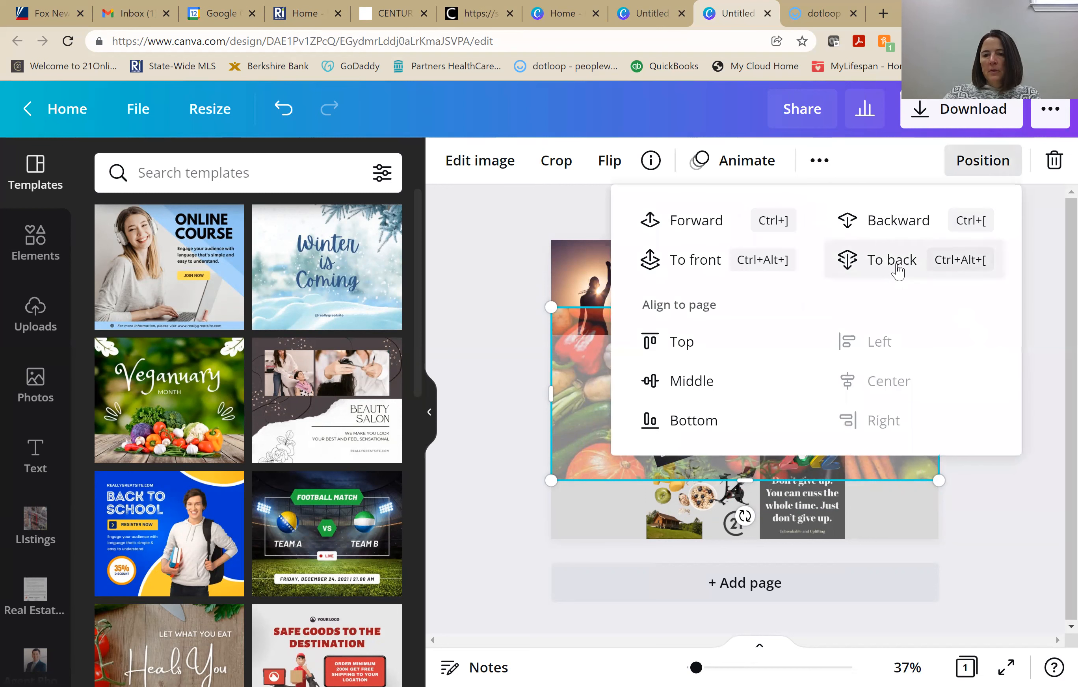
pyautogui.click(897, 270)
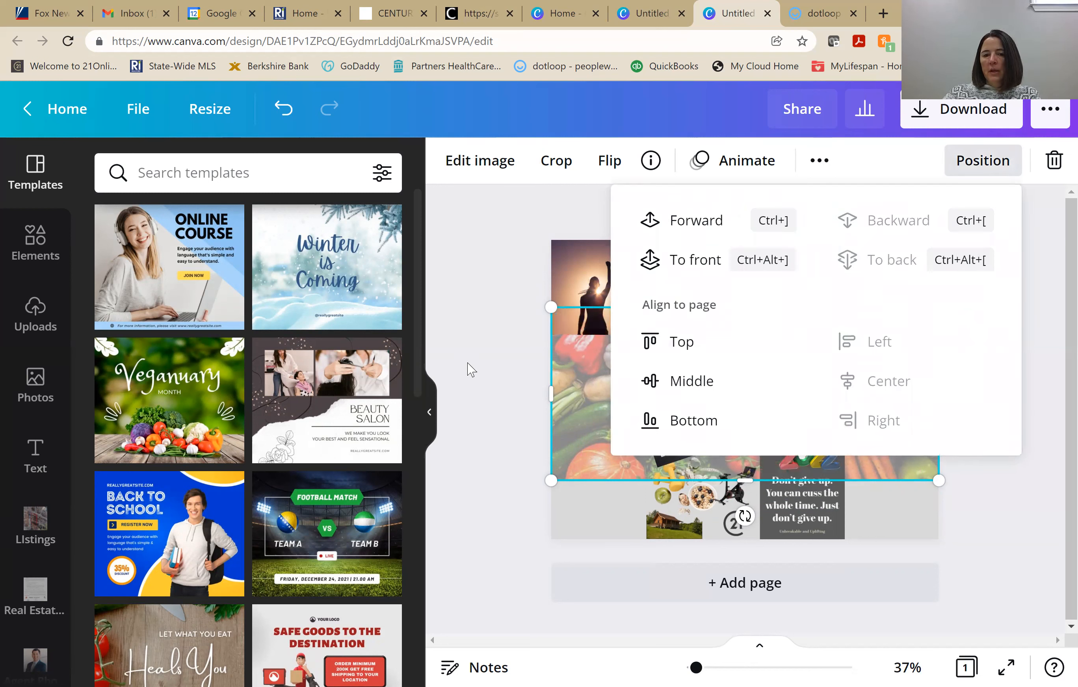
pyautogui.click(1039, 265)
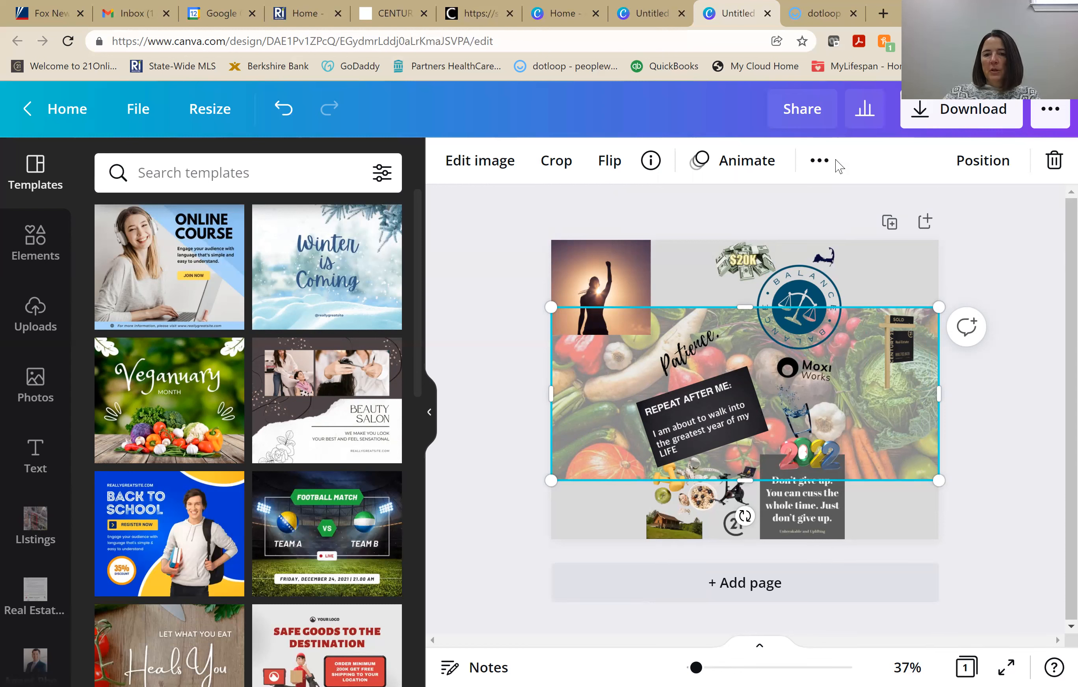
pyautogui.click(819, 161)
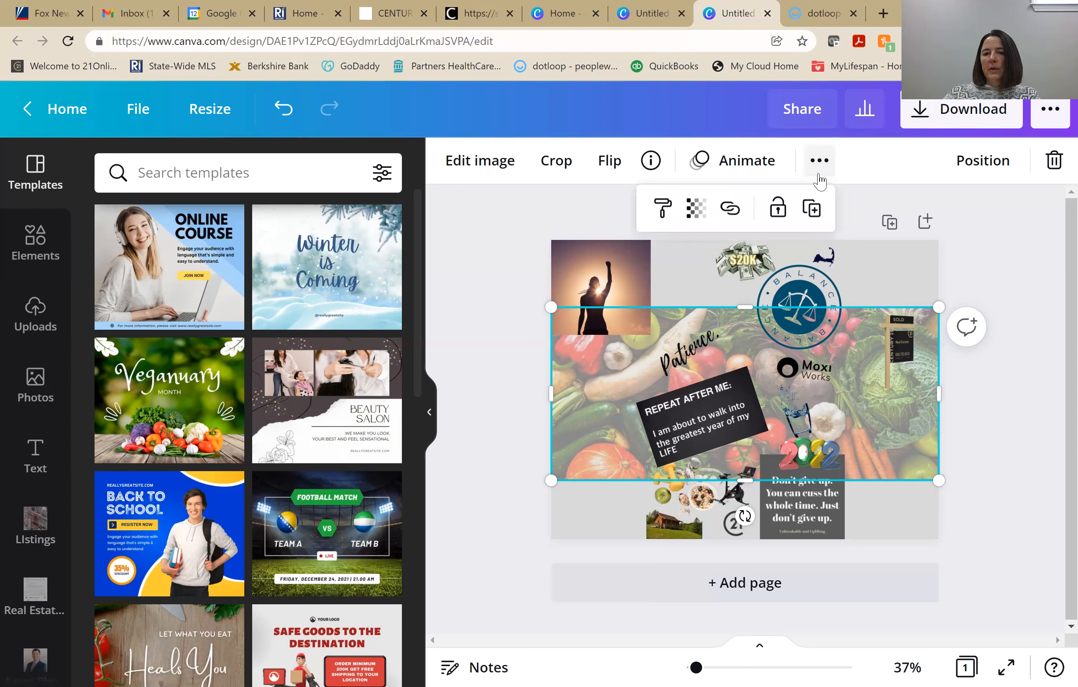
pyautogui.click(778, 208)
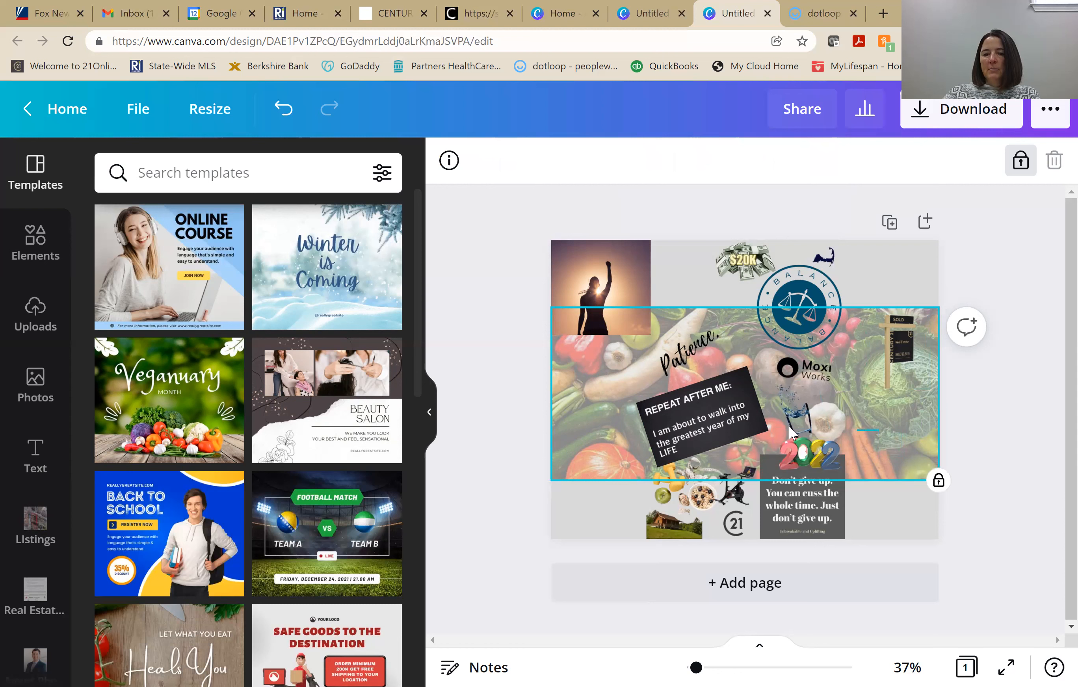
# Move the "Repeat after me" sign left, then enlarge the "Patience." lettering and place it between the silhouette photo and the Balance logo.
pyautogui.moveTo(643, 423); pyautogui.dragTo(609, 433)
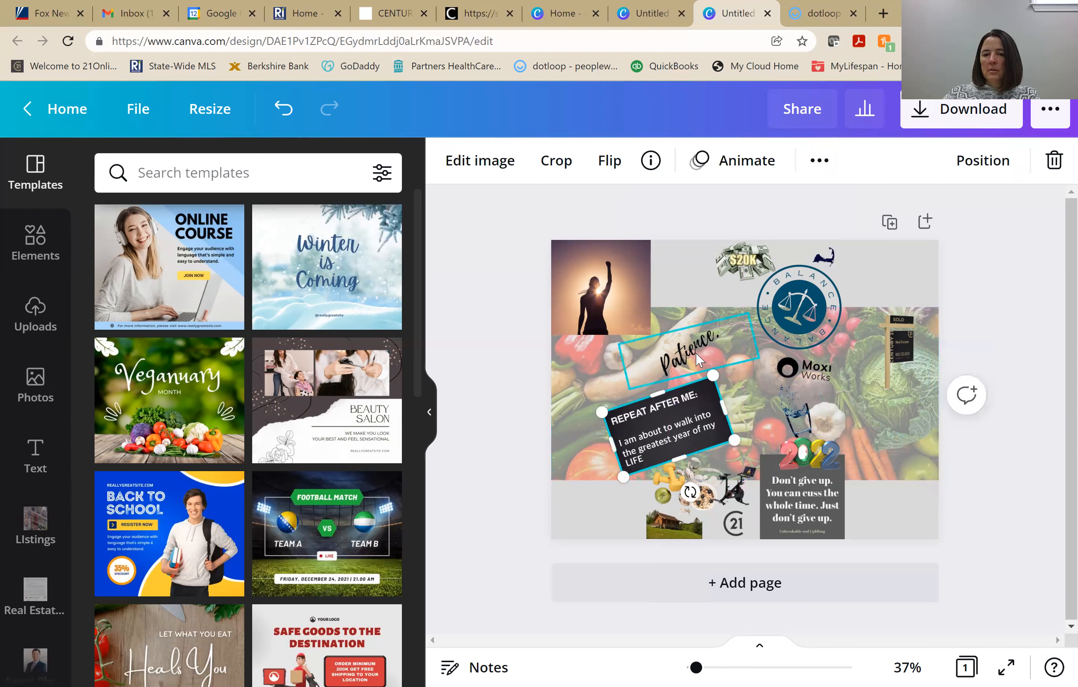
pyautogui.click(695, 353)
pyautogui.moveTo(757, 358); pyautogui.dragTo(683, 342)
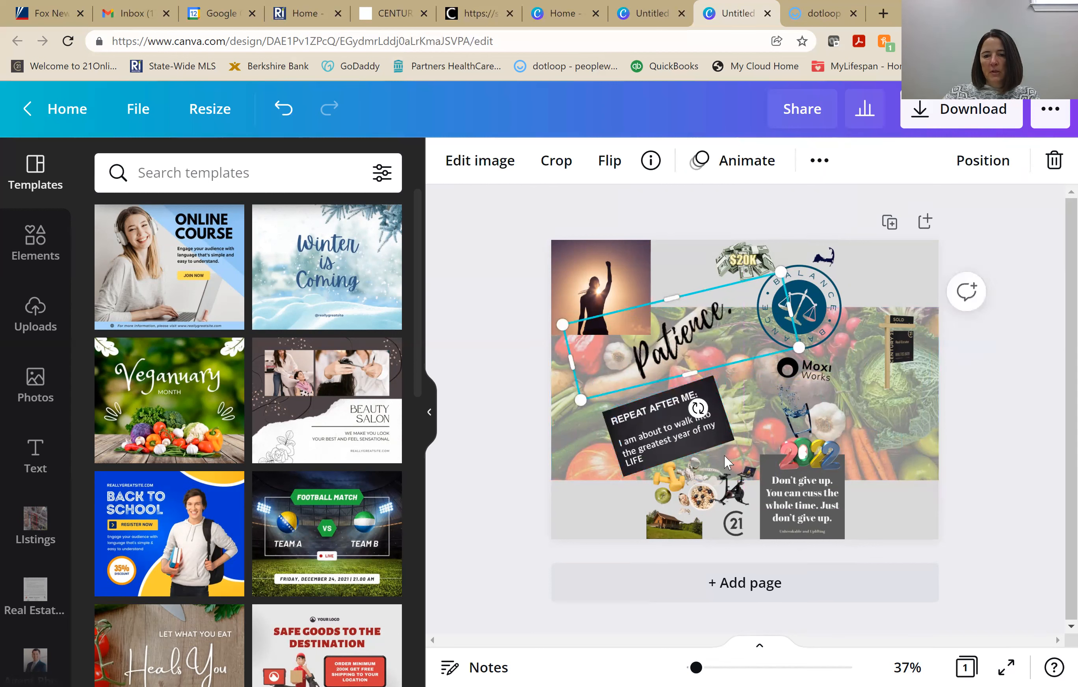
# Enlarge the tilted water glass picture and move it right, below the sold sign.
pyautogui.click(795, 421)
pyautogui.moveTo(860, 442); pyautogui.dragTo(928, 466)
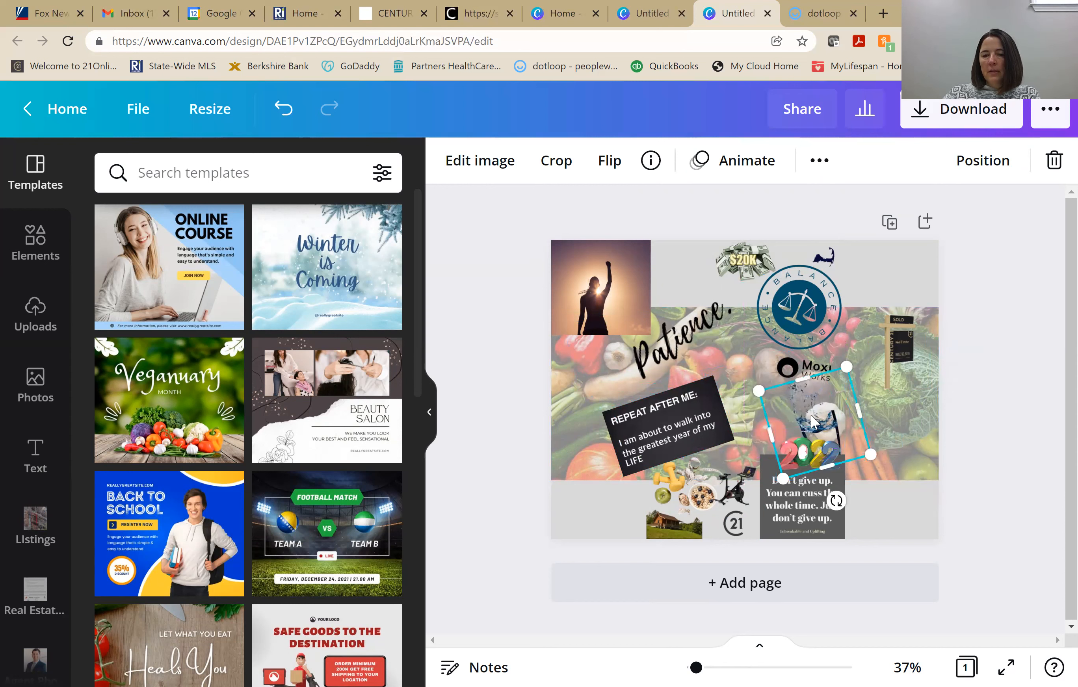
pyautogui.moveTo(811, 415); pyautogui.dragTo(872, 412)
# Enlarge the "Don't give up" quote, fit it into the page's lower-right corner and move the 2022 graphic up below the Moxi Works logo.
pyautogui.click(760, 514)
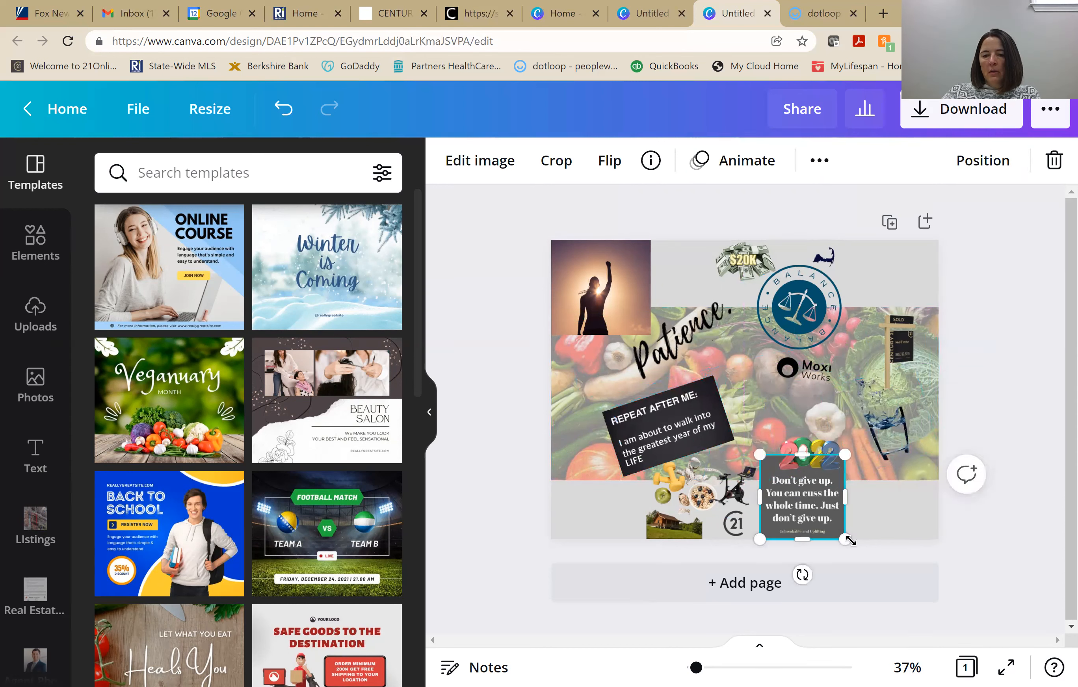
pyautogui.moveTo(762, 456); pyautogui.dragTo(732, 426)
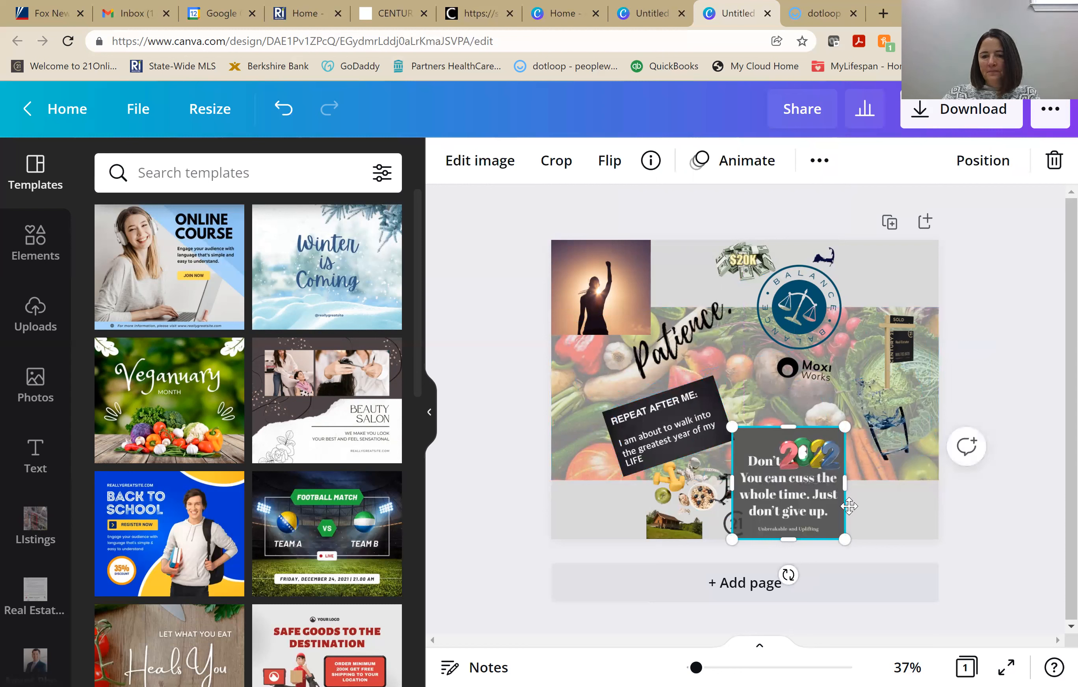
pyautogui.moveTo(849, 505); pyautogui.dragTo(941, 505)
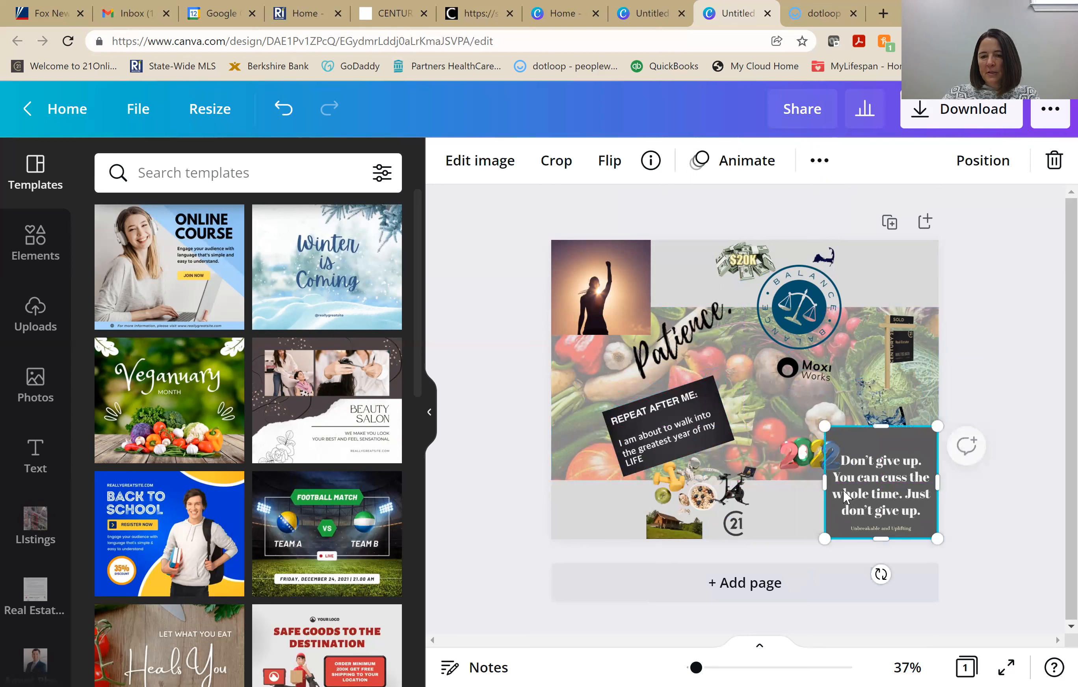
pyautogui.moveTo(807, 458); pyautogui.dragTo(789, 417)
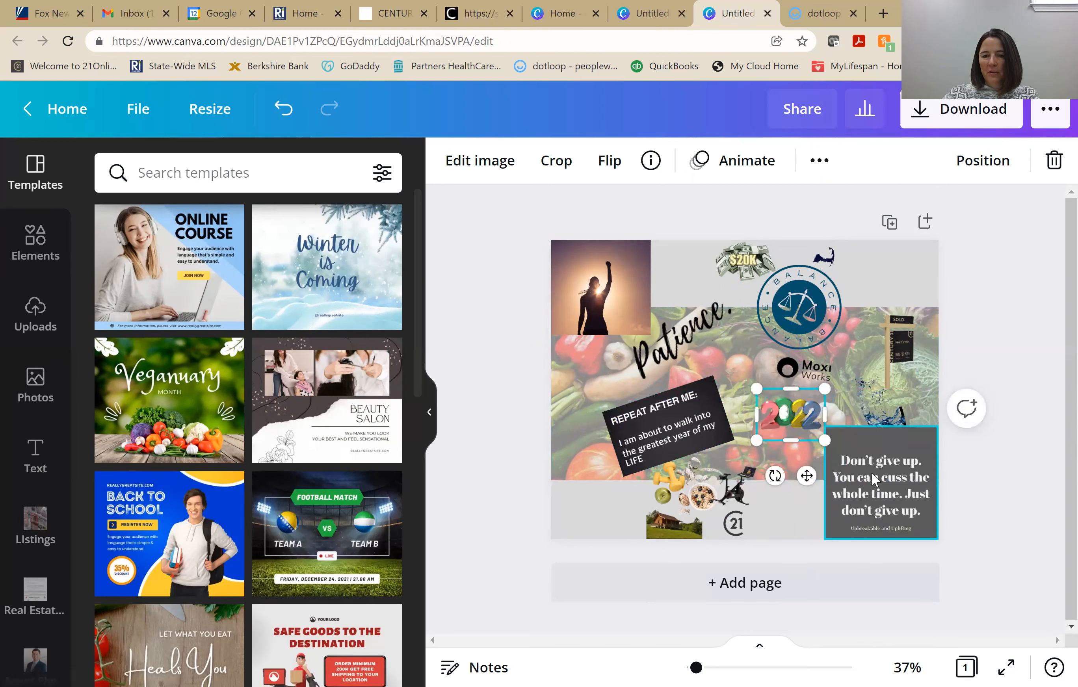
# Enlarge the "Repeat after me" sign, and place the enlarged cabin photo in the page's lower-left corner.
pyautogui.click(670, 444)
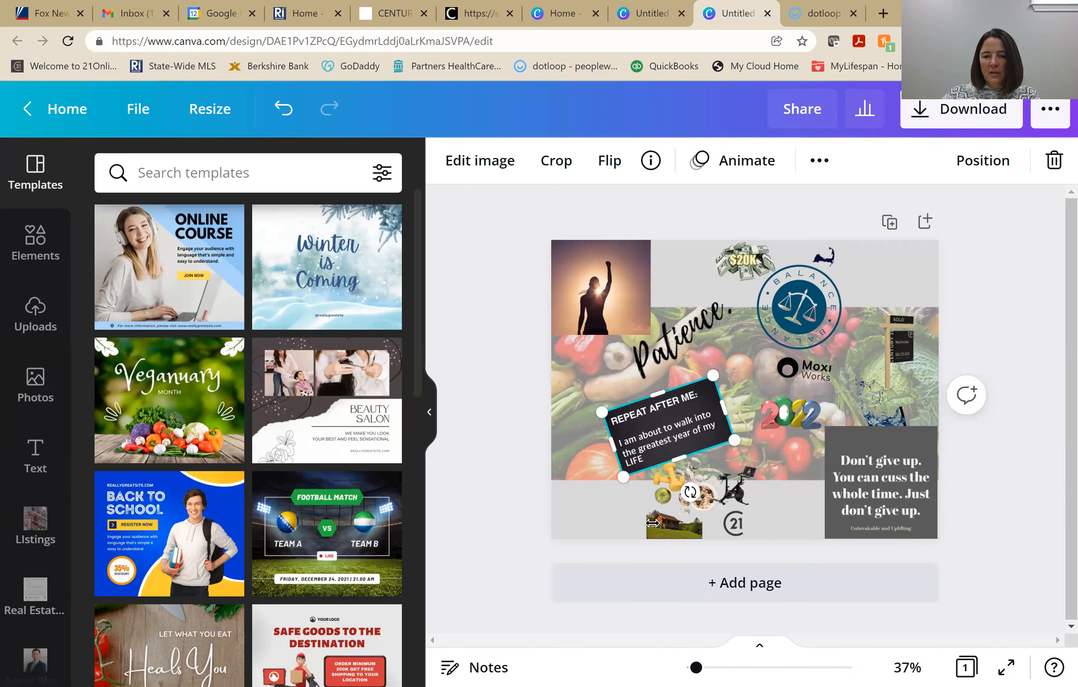
pyautogui.moveTo(601, 411); pyautogui.dragTo(572, 406)
pyautogui.moveTo(673, 524); pyautogui.dragTo(630, 485)
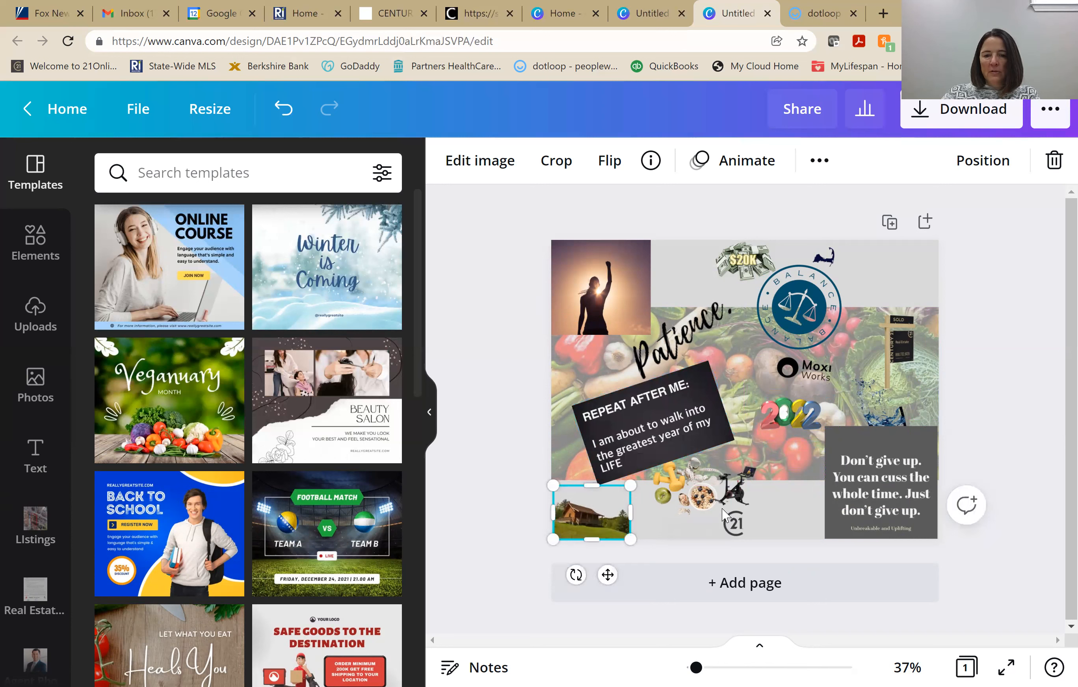
# Enlarge the exercise bike picture and place it just left of the "Don't give up" quote, below the 2022 graphic.
pyautogui.moveTo(753, 489); pyautogui.dragTo(793, 483)
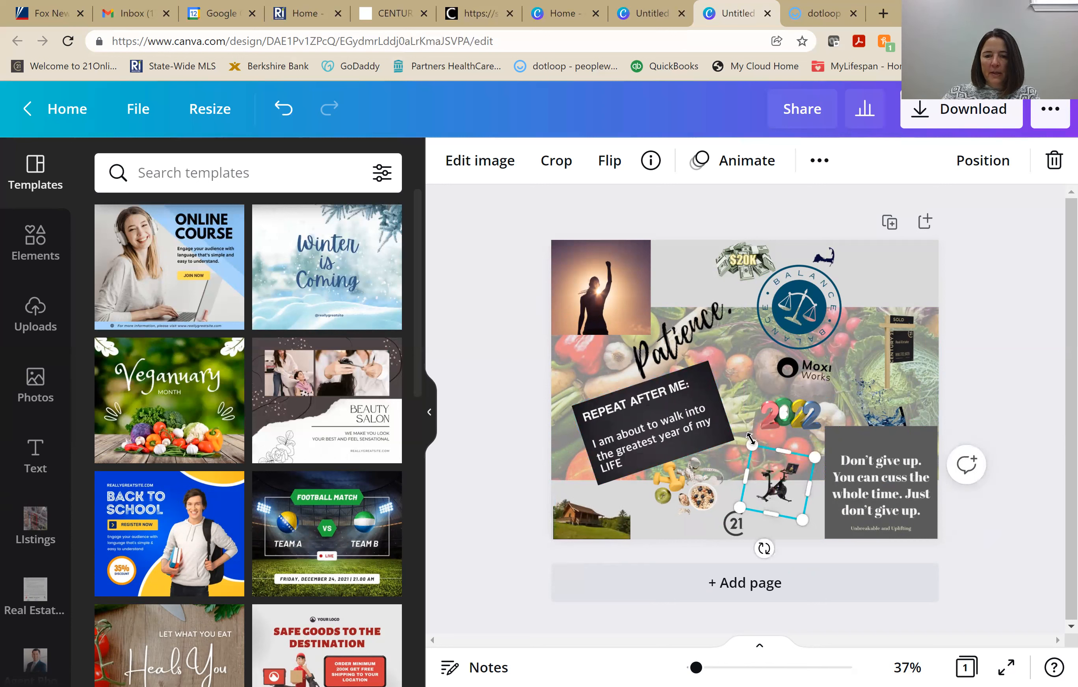
pyautogui.moveTo(752, 445); pyautogui.dragTo(731, 414)
pyautogui.moveTo(764, 482); pyautogui.dragTo(784, 499)
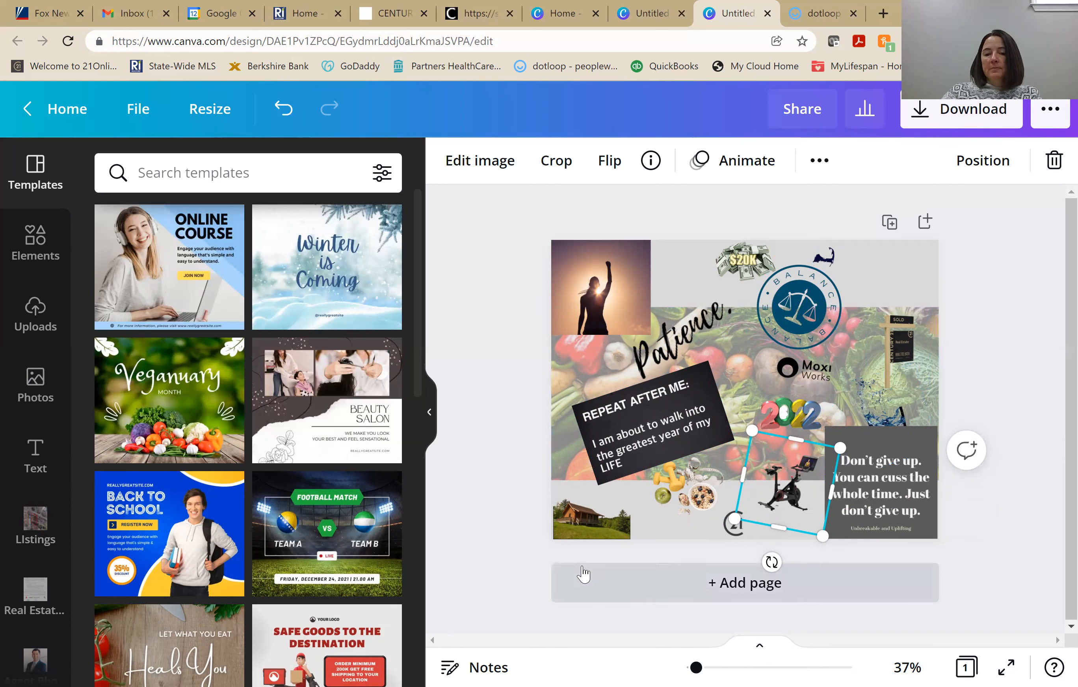
# Open amazon.com in a new browser tab and try to save the Amazon logo from the page header.
pyautogui.click(883, 15)
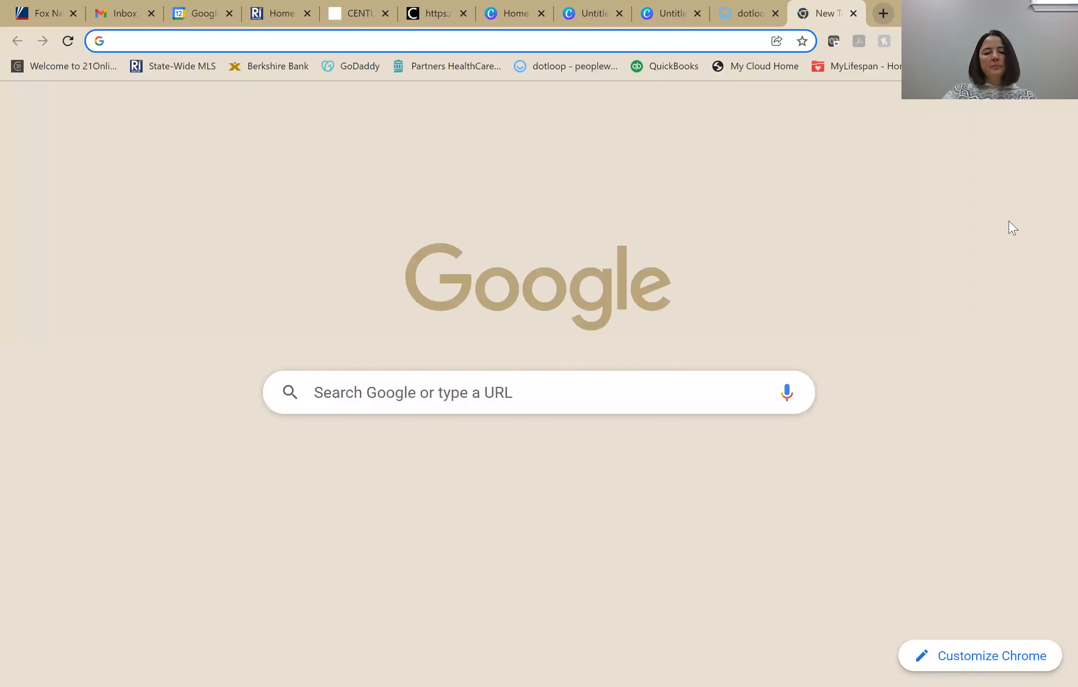
pyautogui.write('ama')
pyautogui.press('Return')
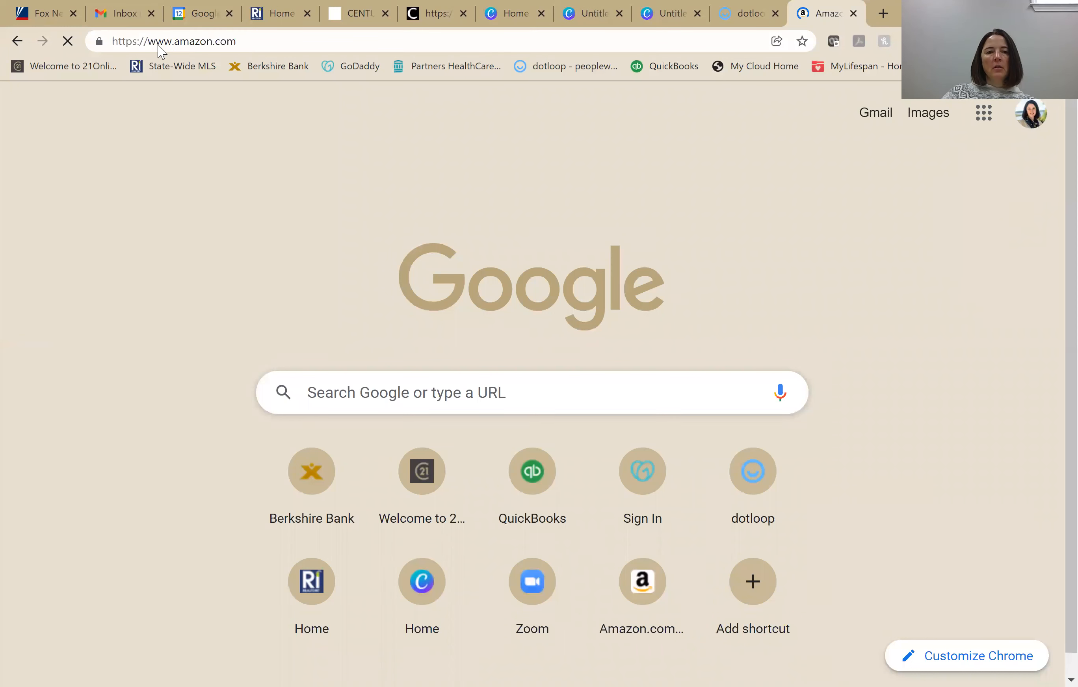
pyautogui.click(152, 34)
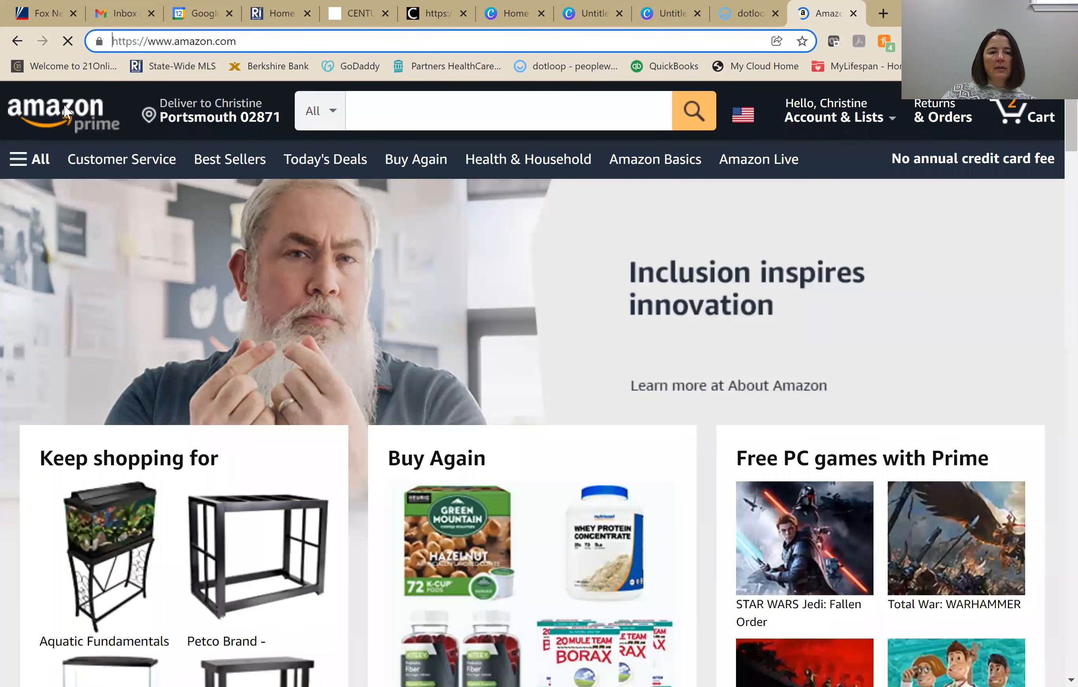
pyautogui.rightClick(66, 110)
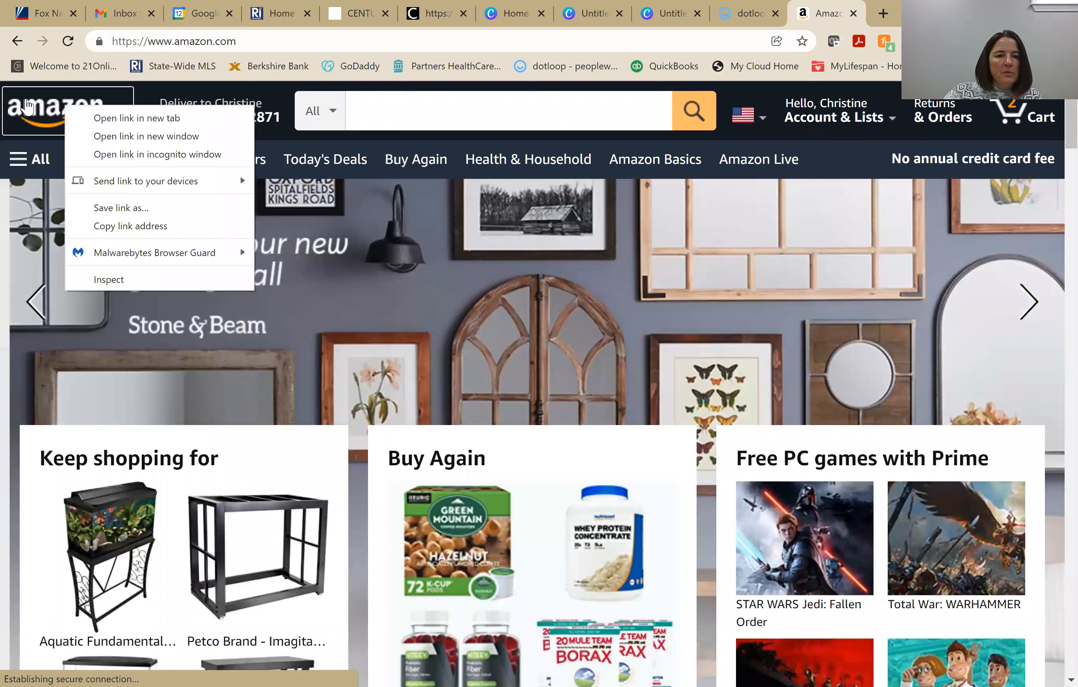
pyautogui.rightClick(27, 100)
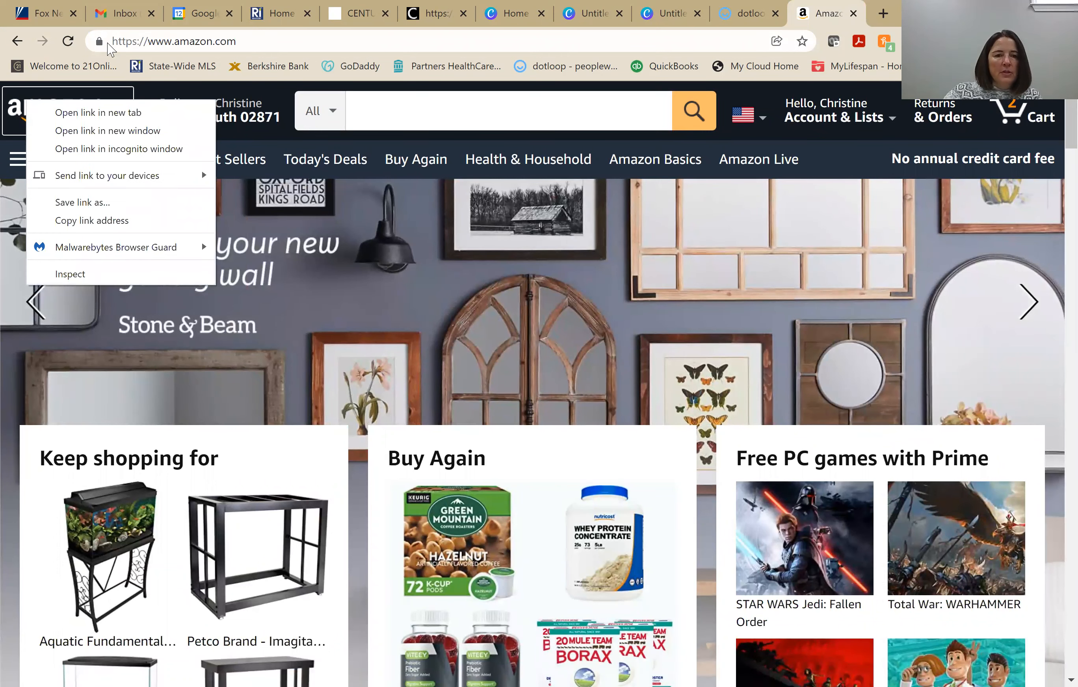
# Search Google for "amazon logo".
pyautogui.click(131, 39)
pyautogui.write('am')
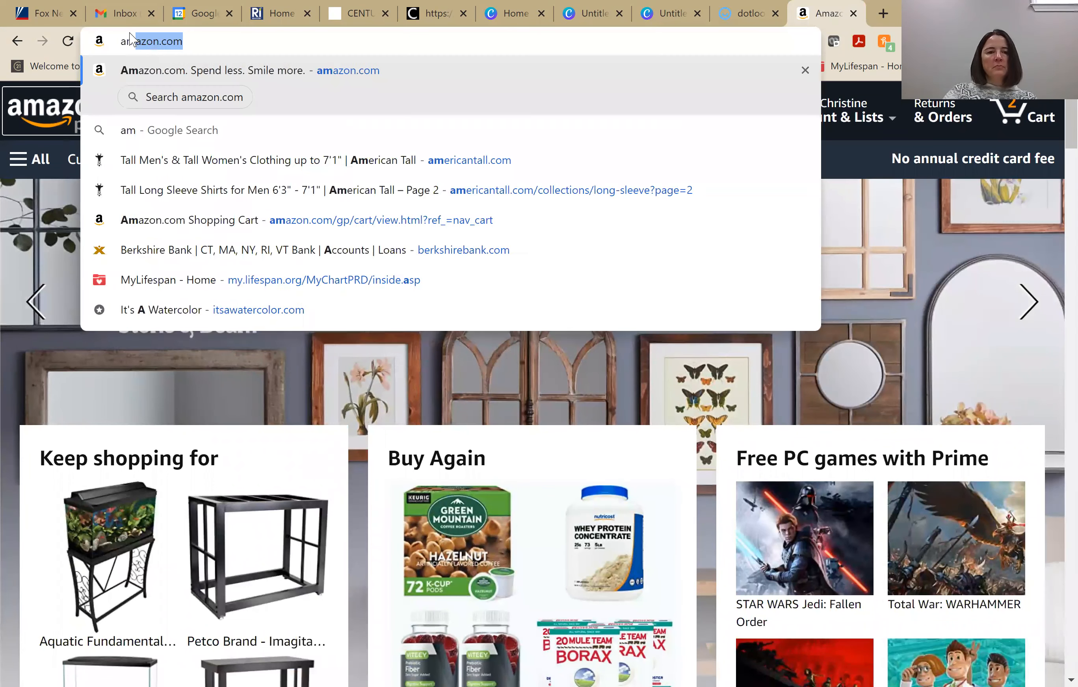
pyautogui.write('azon l')
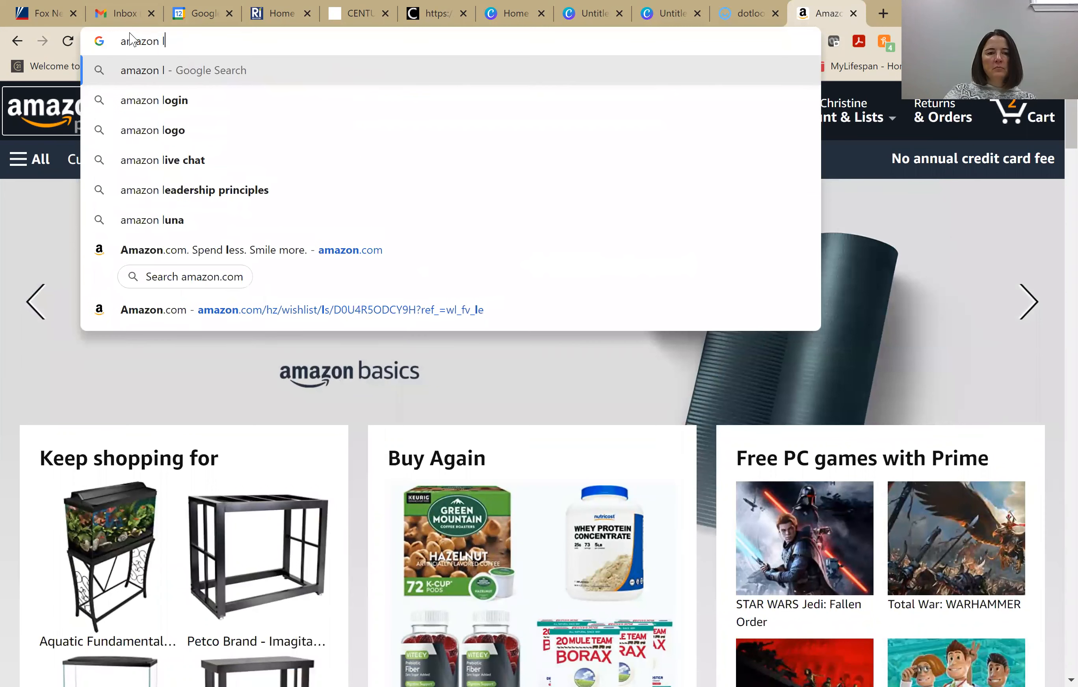
pyautogui.write('ogo')
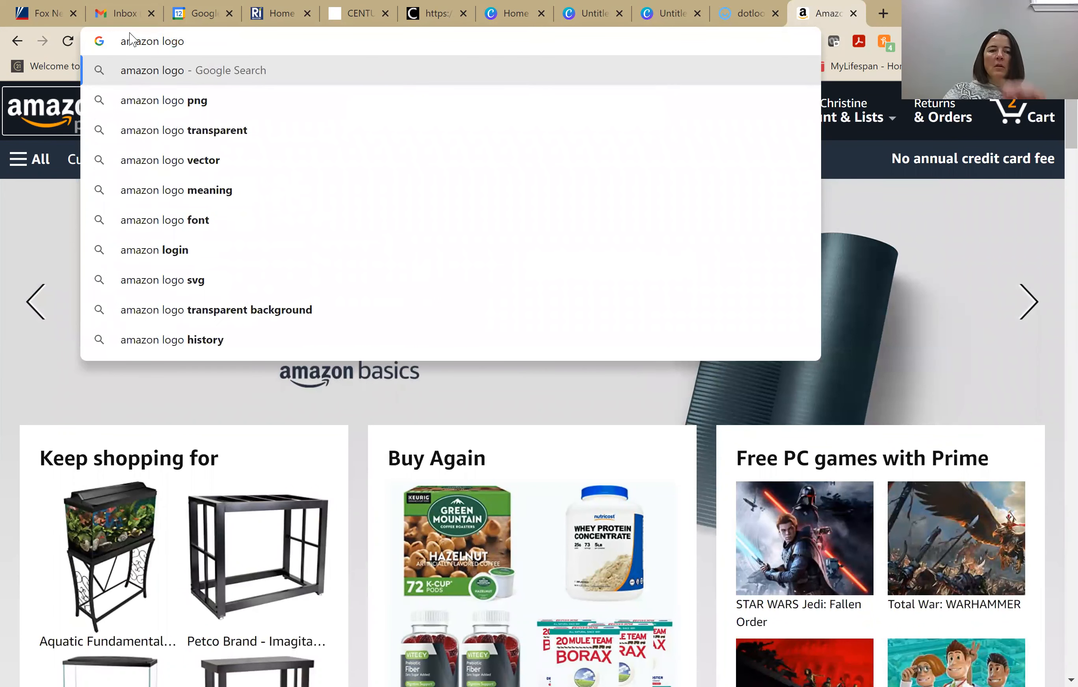
pyautogui.press('Return')
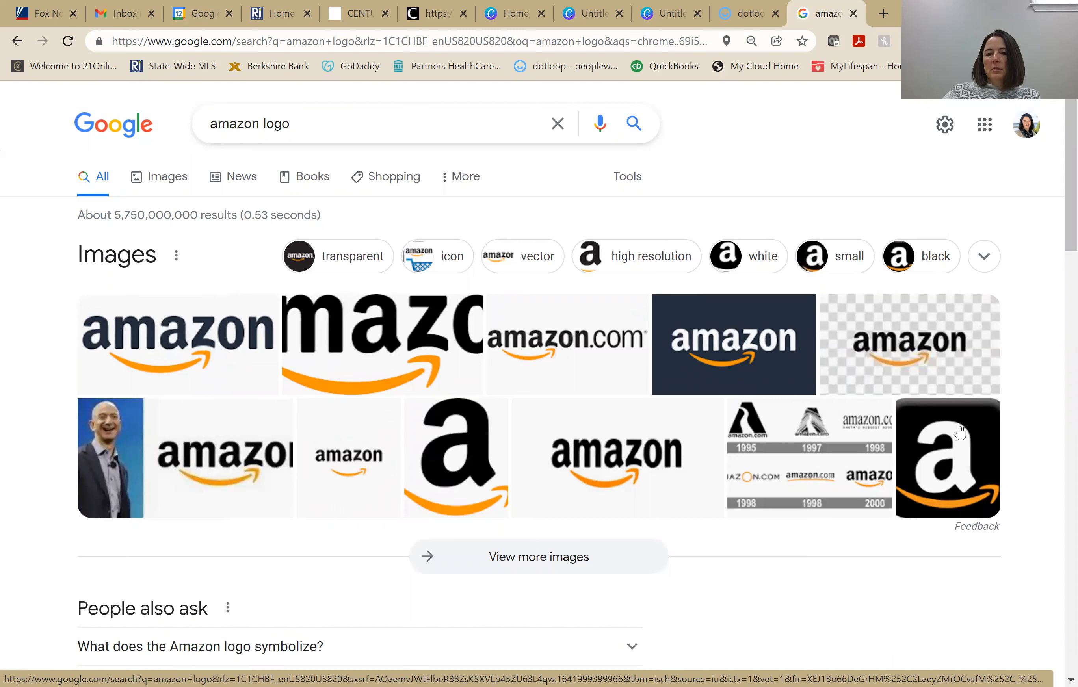
# Open the Amazon logo image from The Atlanta Journal-Constitution among the related images and save it to the Downloads folder.
pyautogui.click(176, 332)
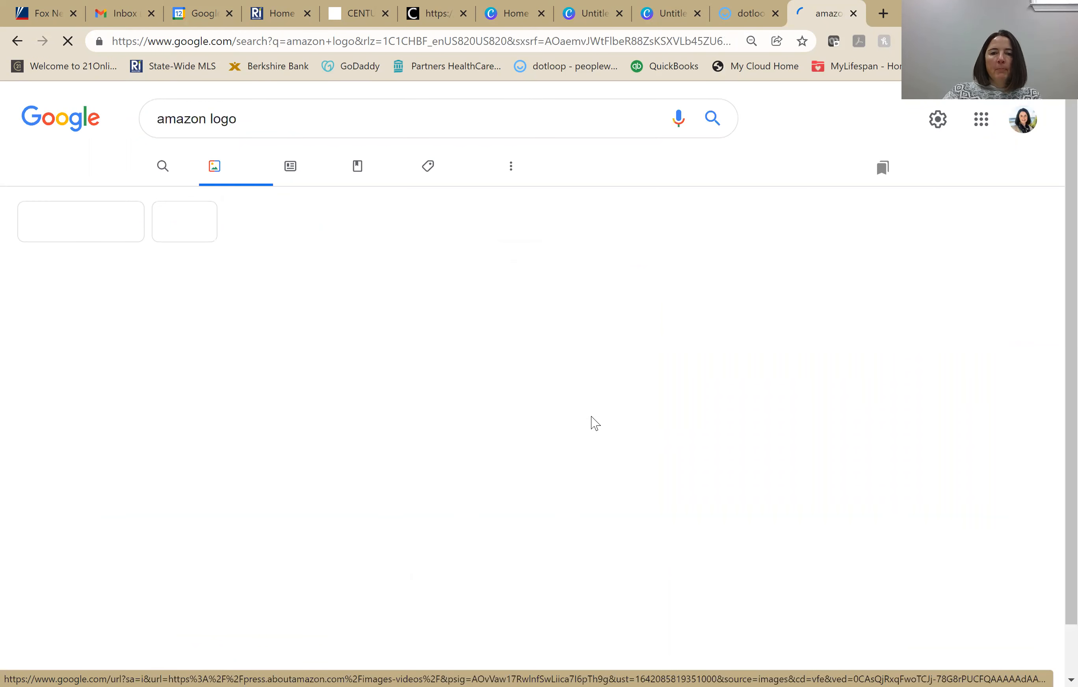
pyautogui.click(212, 361)
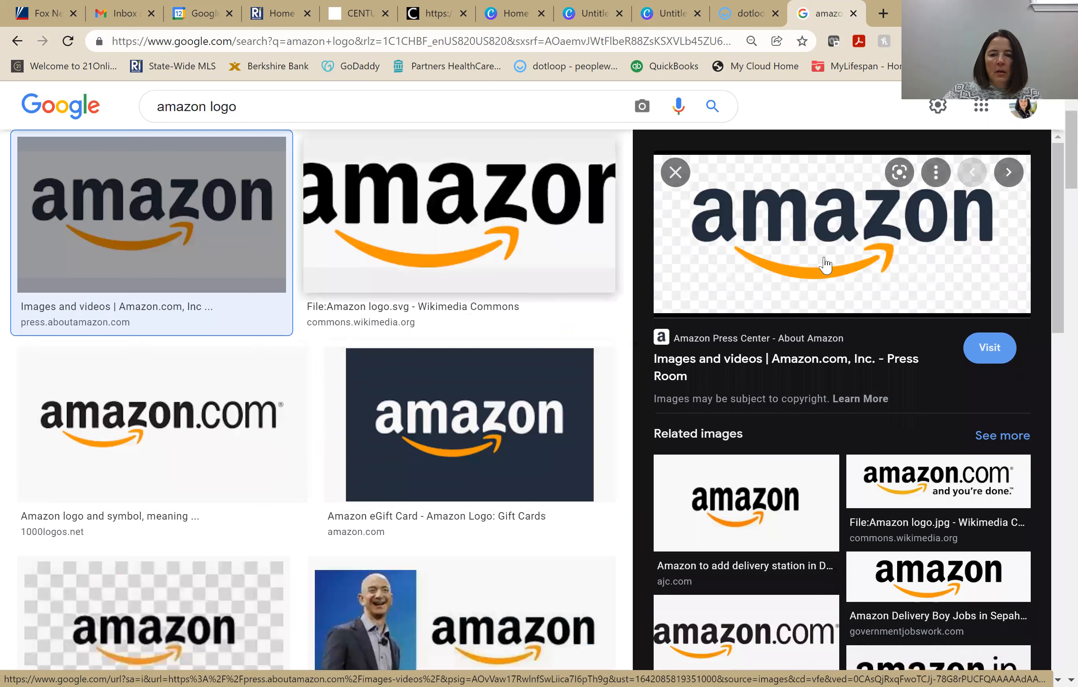
pyautogui.click(772, 493)
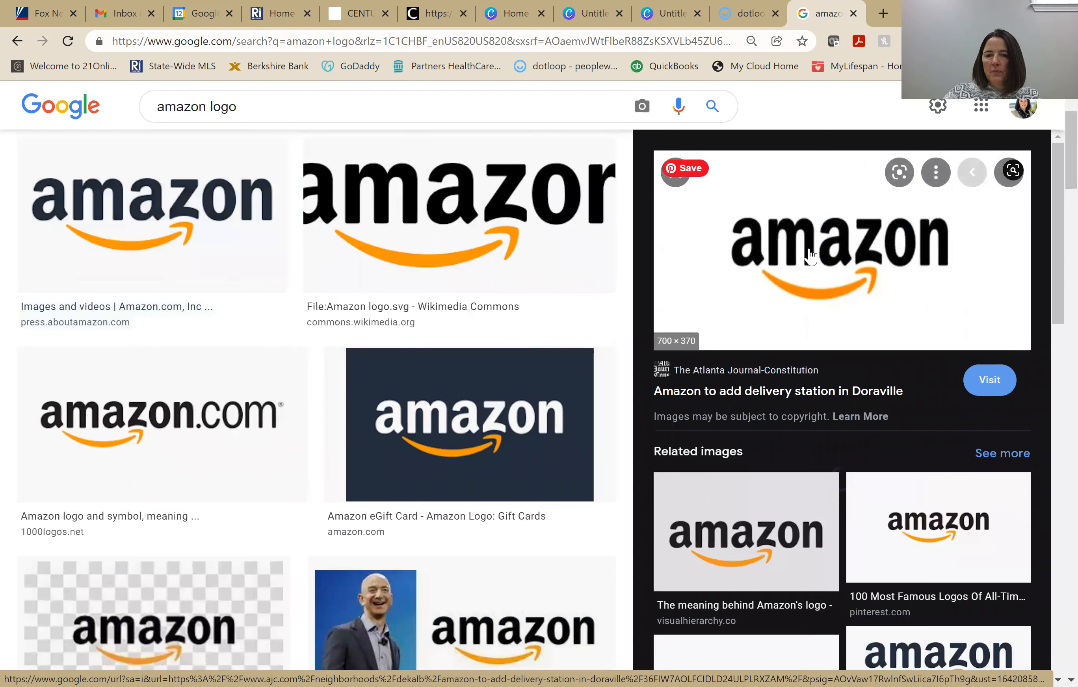
pyautogui.rightClick(811, 250)
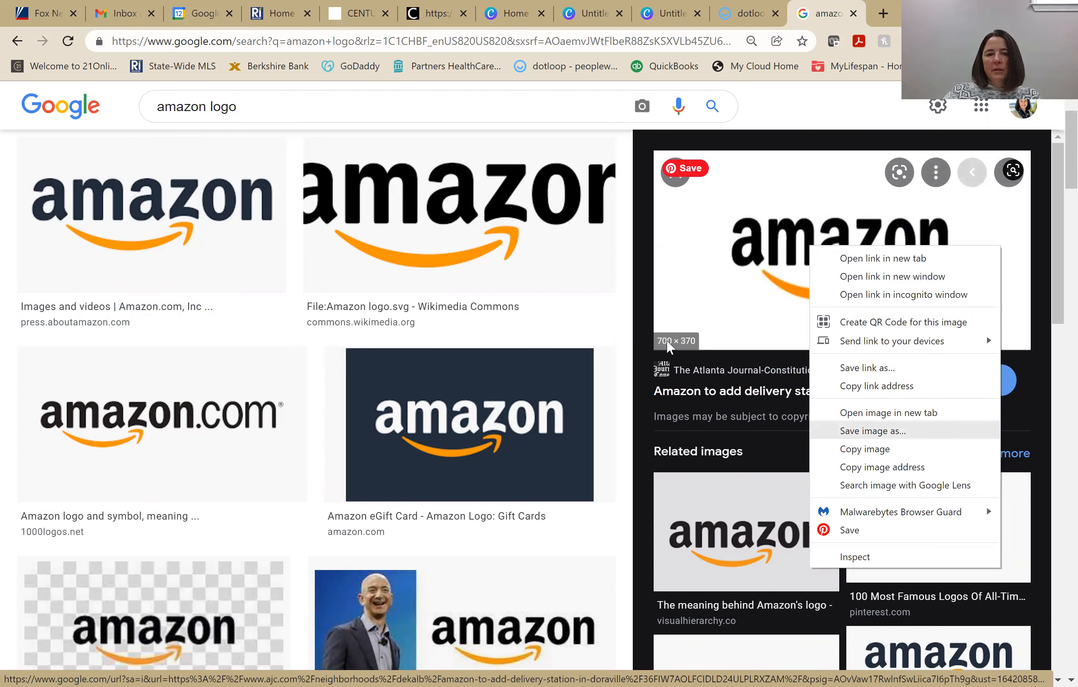
pyautogui.click(850, 432)
pyautogui.click(68, 137)
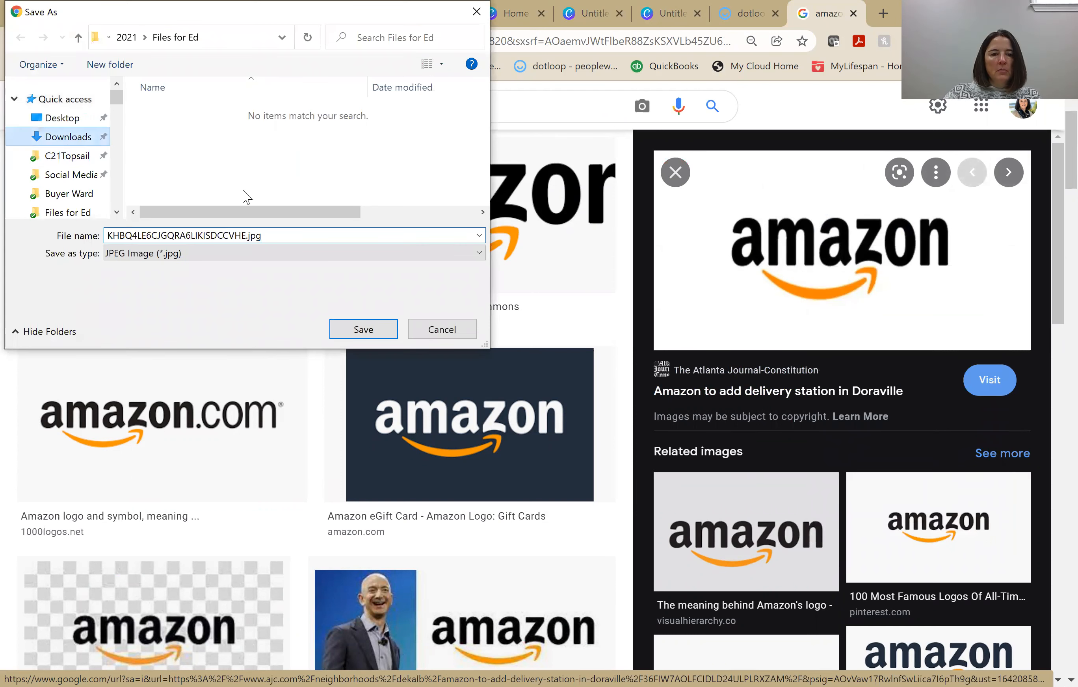
pyautogui.click(363, 329)
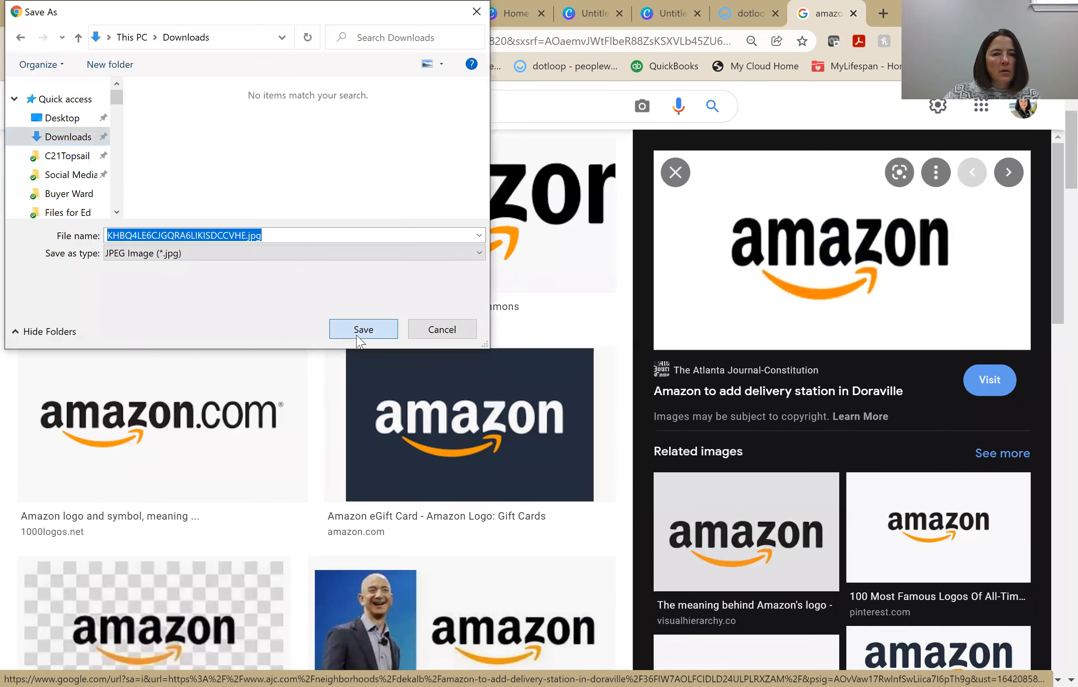
# Switch back to the Canva design, upload the downloaded Amazon logo into the Inspiration Board folder and add it to the page.
pyautogui.click(674, 10)
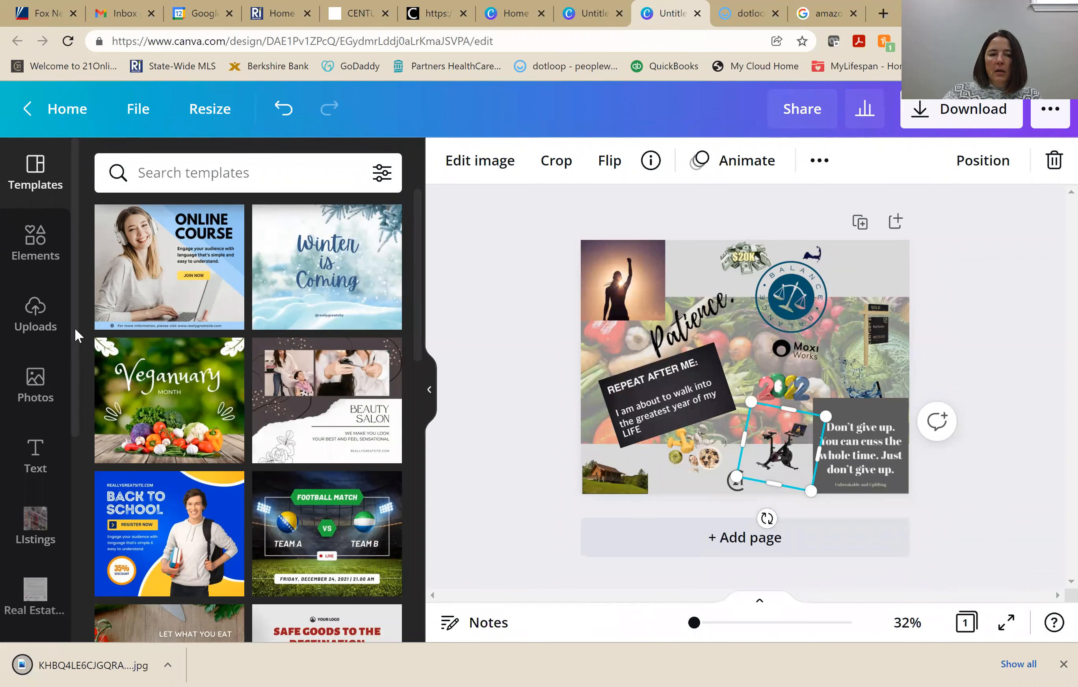
pyautogui.scroll(-5, 72, 376)
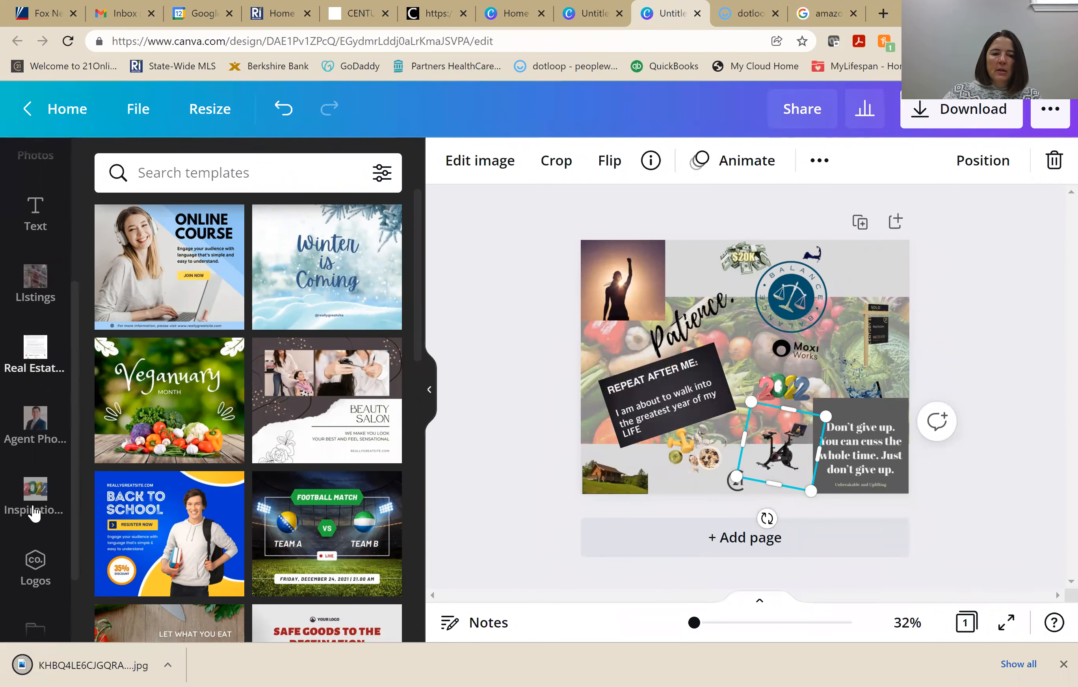
pyautogui.click(31, 509)
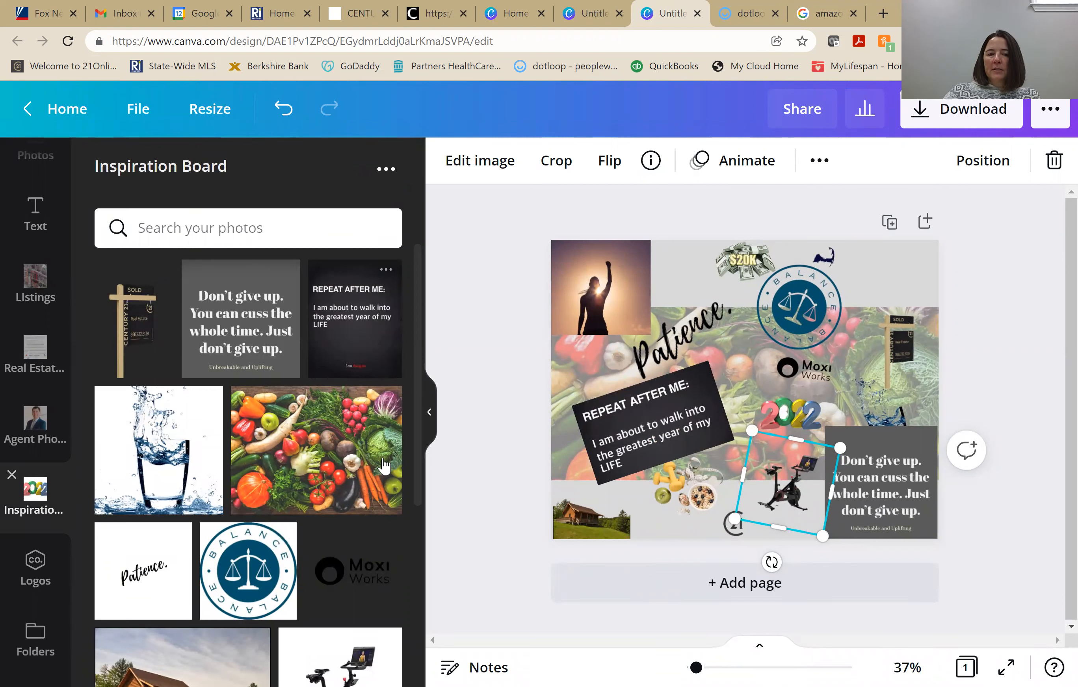
pyautogui.click(389, 176)
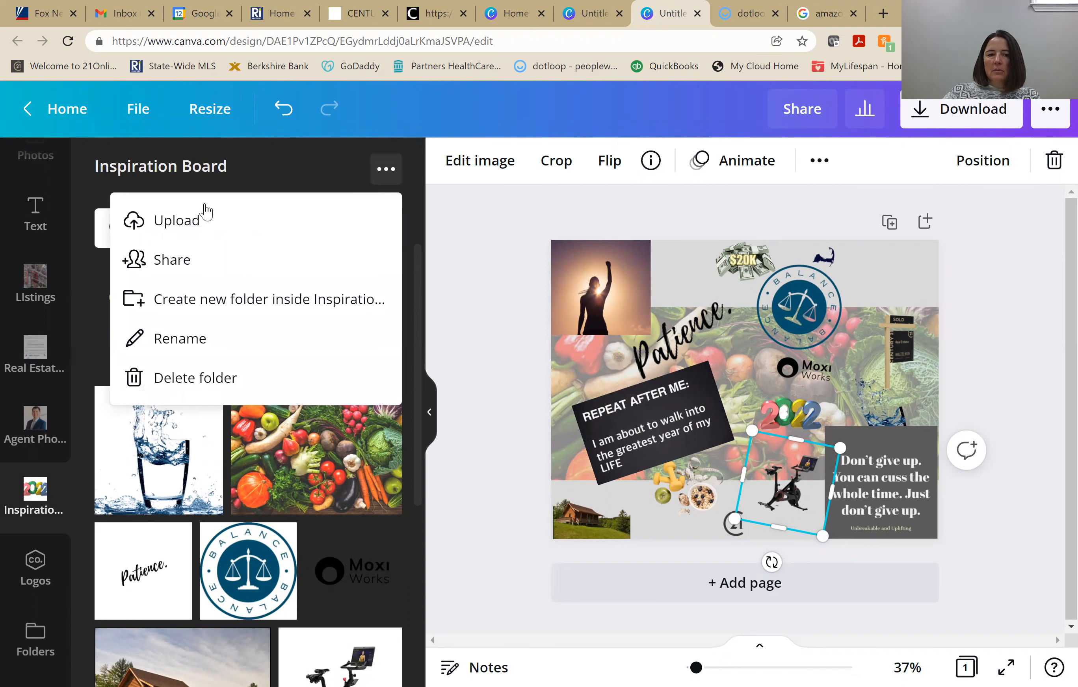
pyautogui.click(163, 222)
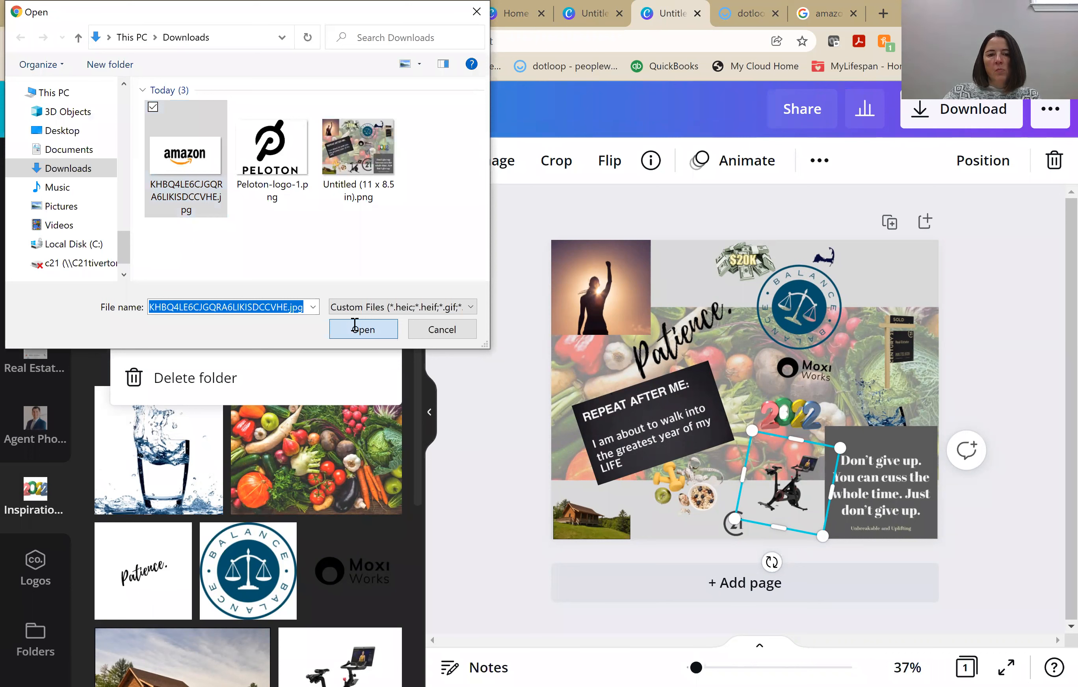
pyautogui.click(355, 326)
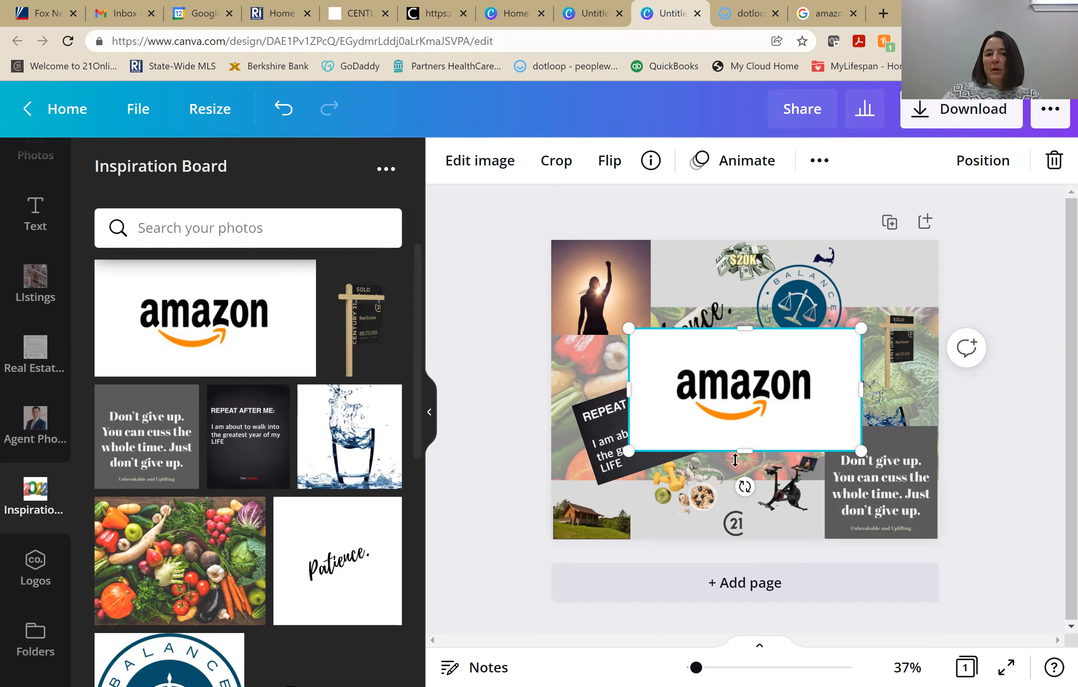
# Remove the Amazon logo's background and place the logo, shrunk and tilted, in the page's upper-right corner.
pyautogui.click(480, 165)
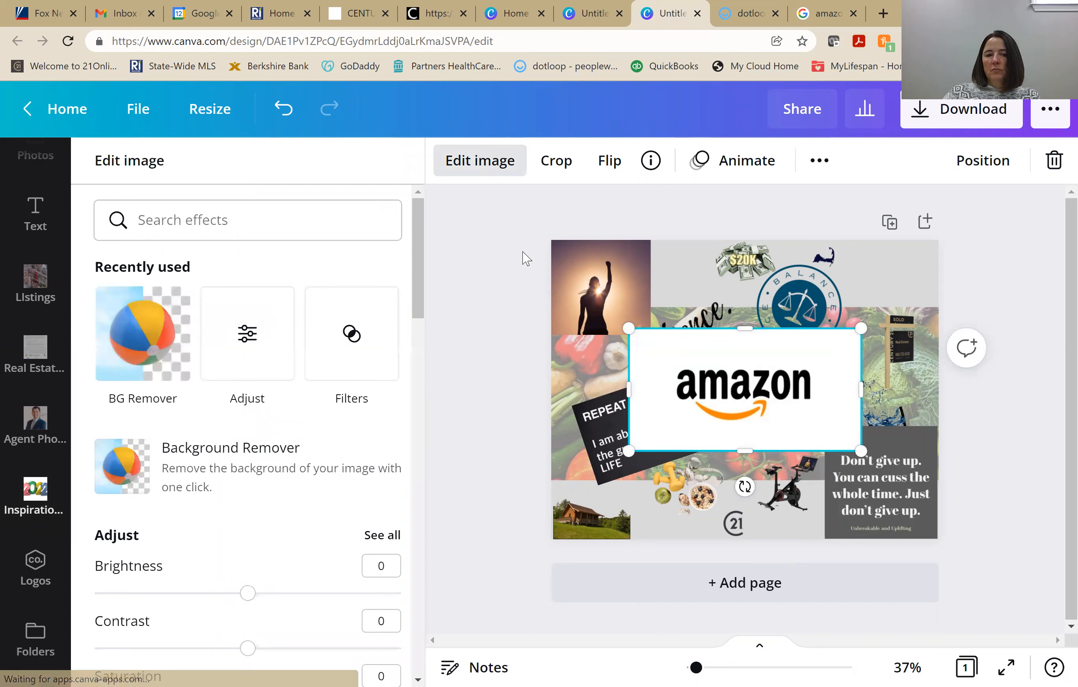
pyautogui.click(224, 453)
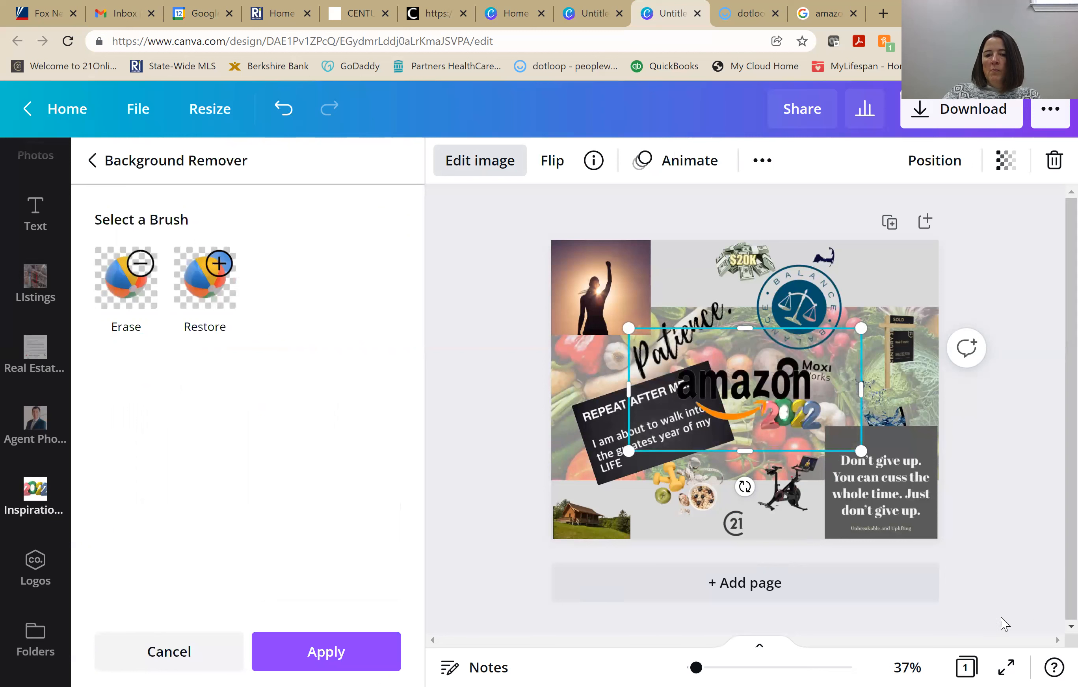
pyautogui.moveTo(740, 406); pyautogui.dragTo(804, 312)
pyautogui.moveTo(885, 349); pyautogui.dragTo(786, 211)
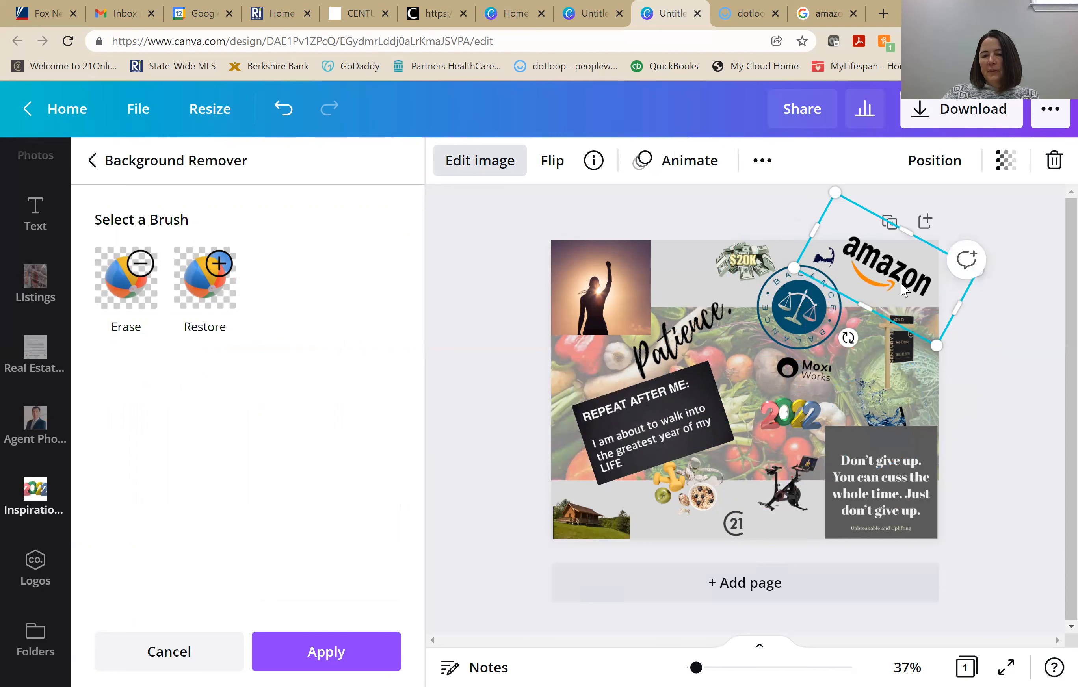
pyautogui.moveTo(900, 299); pyautogui.dragTo(878, 293)
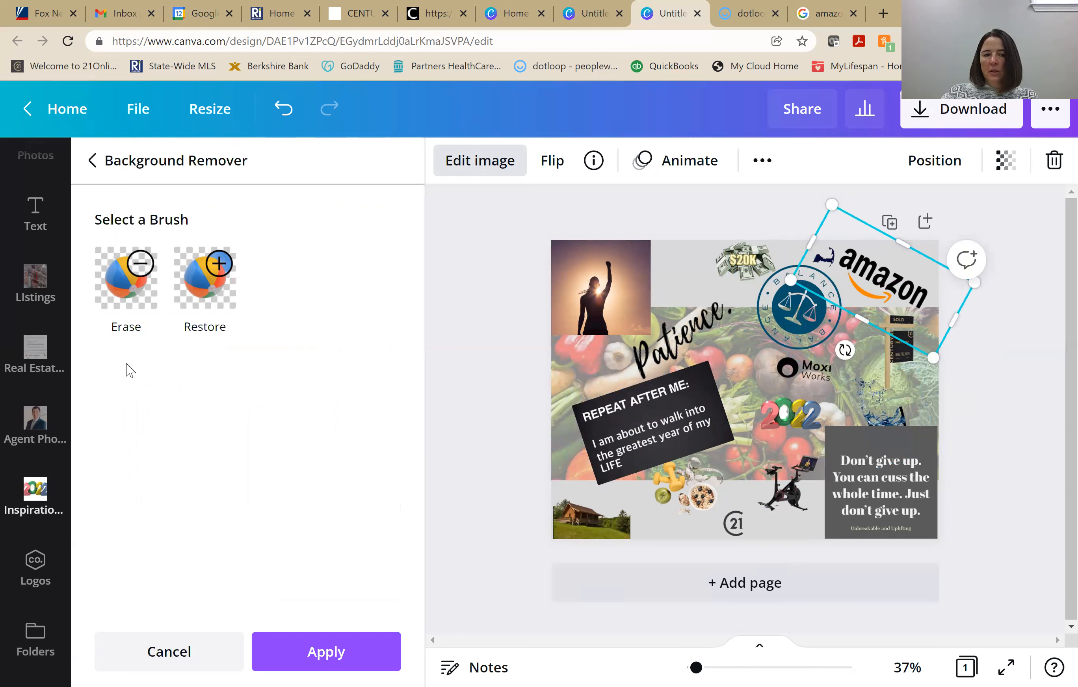
# Add a thin ring graphic from the Circle elements to the page.
pyautogui.scroll(5, 22, 291)
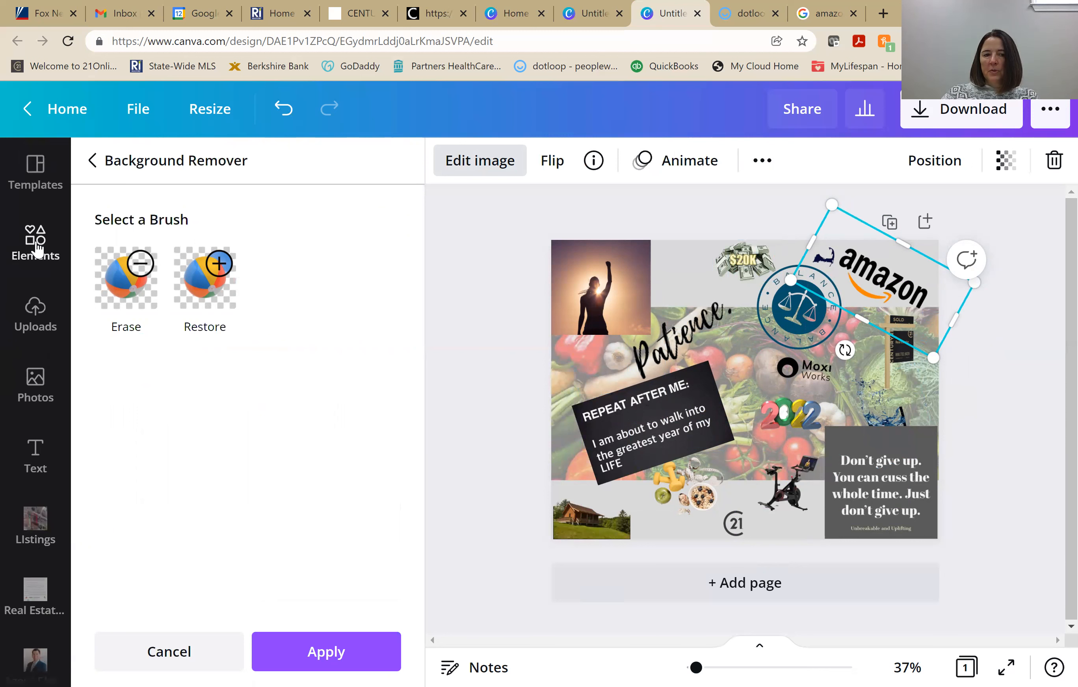
pyautogui.click(38, 248)
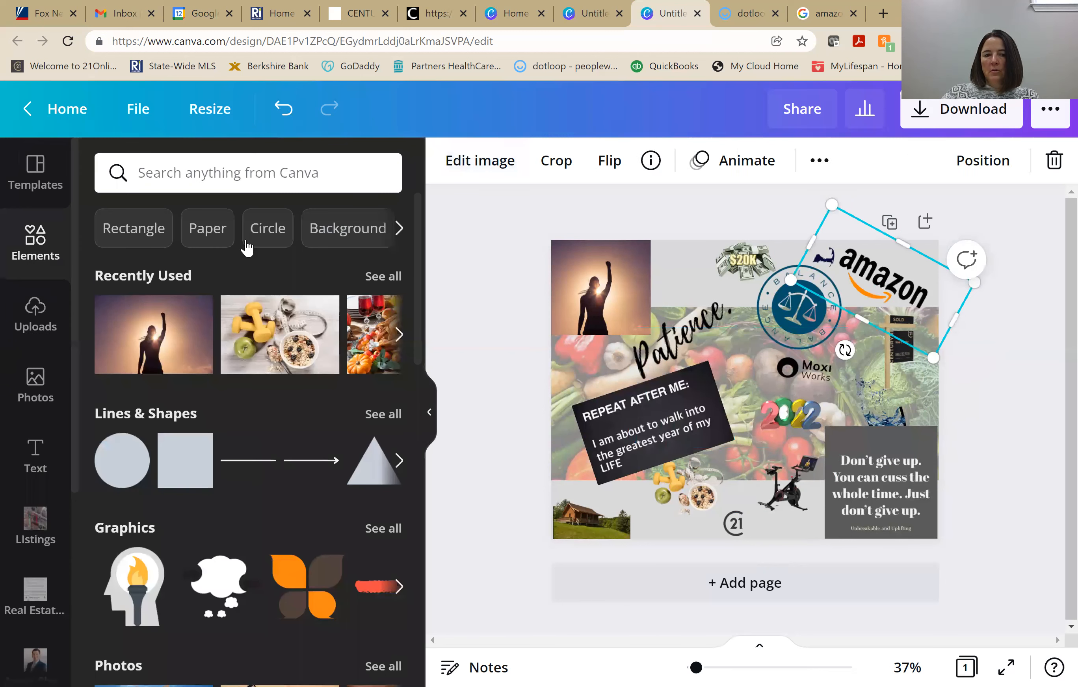
pyautogui.click(257, 236)
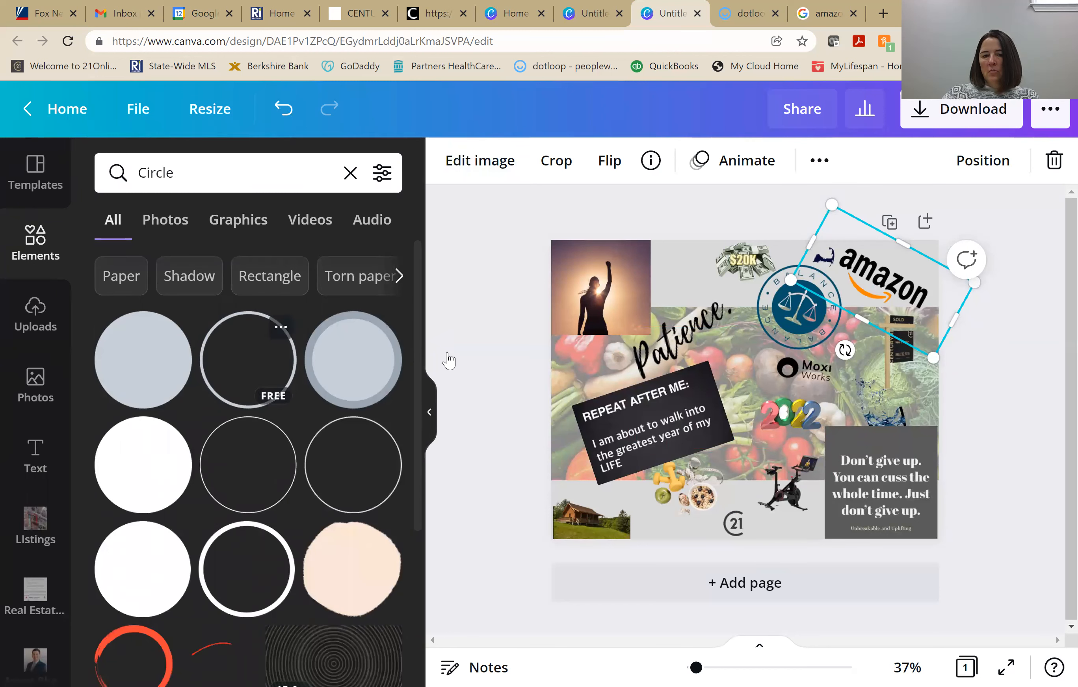
pyautogui.click(243, 359)
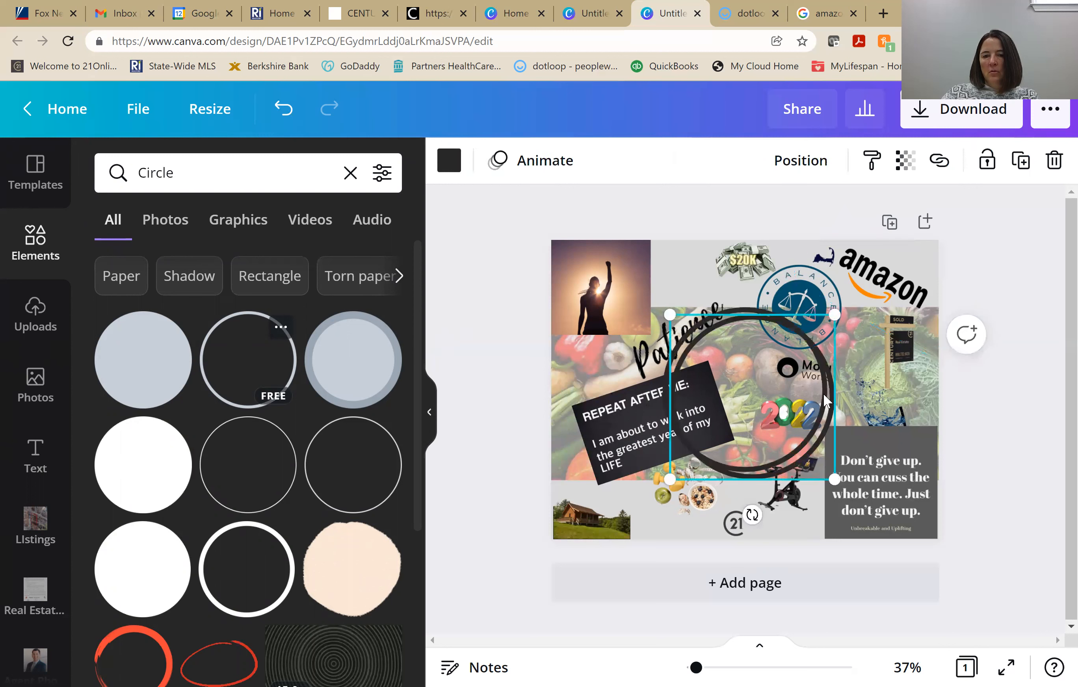
pyautogui.press('Escape')
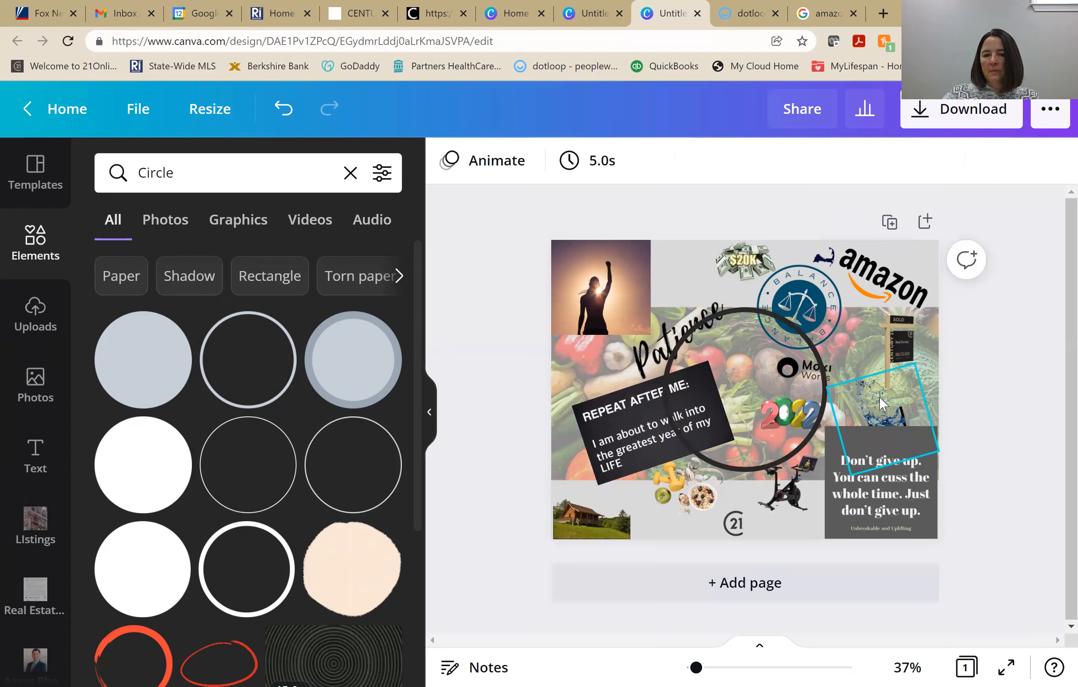
# Move the Amazon logo down over the Balance emblem and position the ring around it.
pyautogui.moveTo(778, 383); pyautogui.dragTo(851, 328)
pyautogui.moveTo(914, 298); pyautogui.dragTo(958, 390)
pyautogui.moveTo(880, 286); pyautogui.dragTo(837, 331)
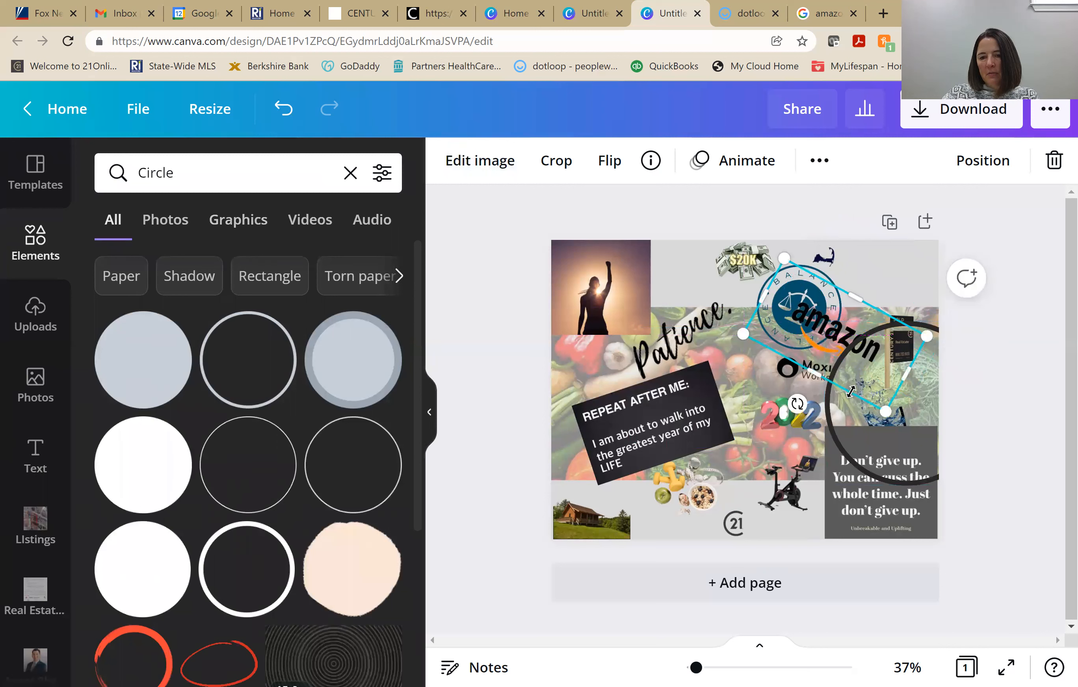
pyautogui.moveTo(866, 446); pyautogui.dragTo(797, 374)
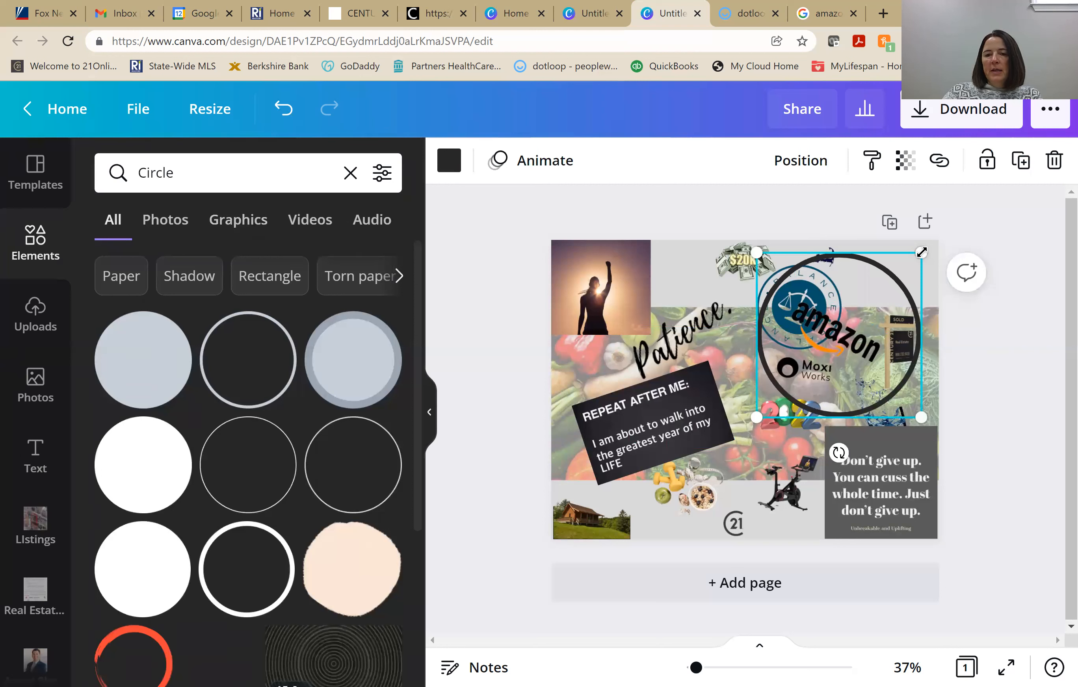
# Delete the ring and the Amazon logo from the page.
pyautogui.press('Delete')
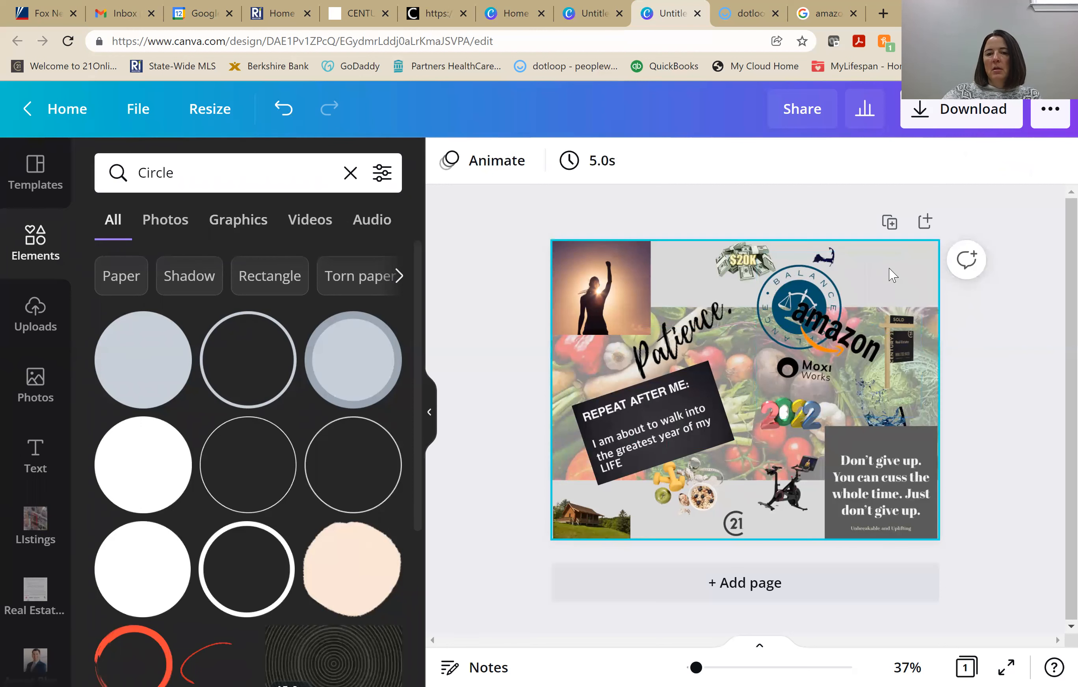
pyautogui.click(829, 344)
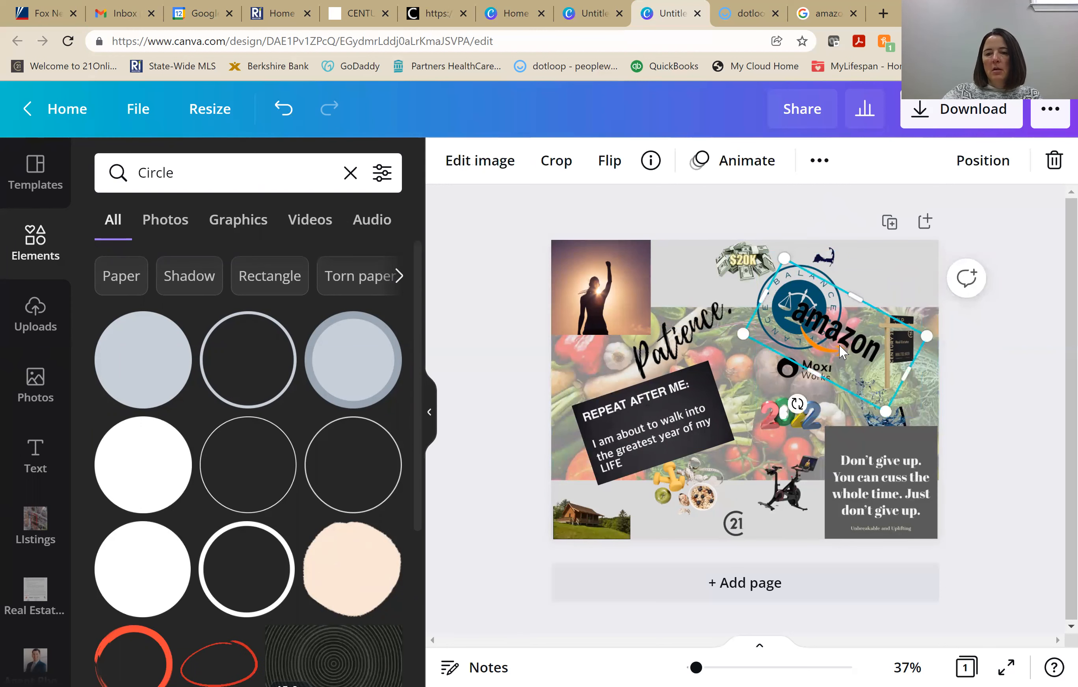
pyautogui.press('Delete')
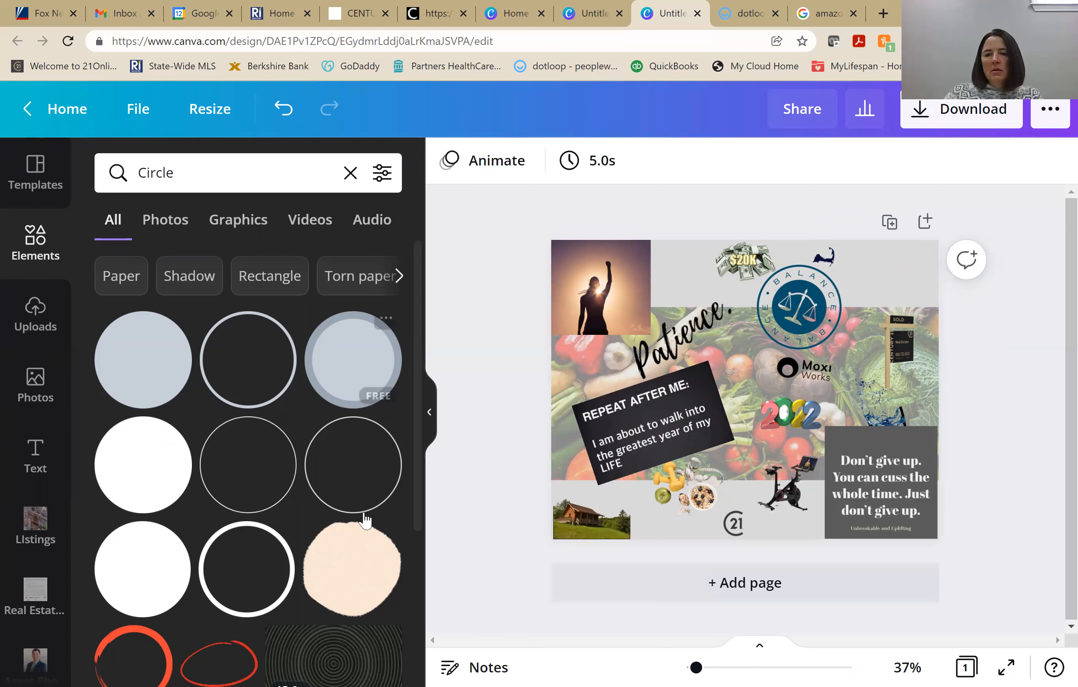
# Move the Balance emblem closer to the page's right edge, and enlarge the $20K money image along the upper edge.
pyautogui.click(824, 361)
pyautogui.moveTo(833, 372)
pyautogui.mouseDown()
pyautogui.moveTo(888, 407)
pyautogui.moveTo(903, 457)
pyautogui.moveTo(883, 401)
pyautogui.moveTo(824, 371)
pyautogui.mouseUp()
pyautogui.moveTo(802, 314); pyautogui.dragTo(860, 308)
pyautogui.click(747, 272)
pyautogui.moveTo(721, 274)
pyautogui.mouseDown()
pyautogui.moveTo(686, 297)
pyautogui.moveTo(738, 279)
pyautogui.moveTo(738, 318)
pyautogui.moveTo(736, 294)
pyautogui.moveTo(759, 296)
pyautogui.moveTo(681, 272)
pyautogui.moveTo(732, 276)
pyautogui.mouseUp()
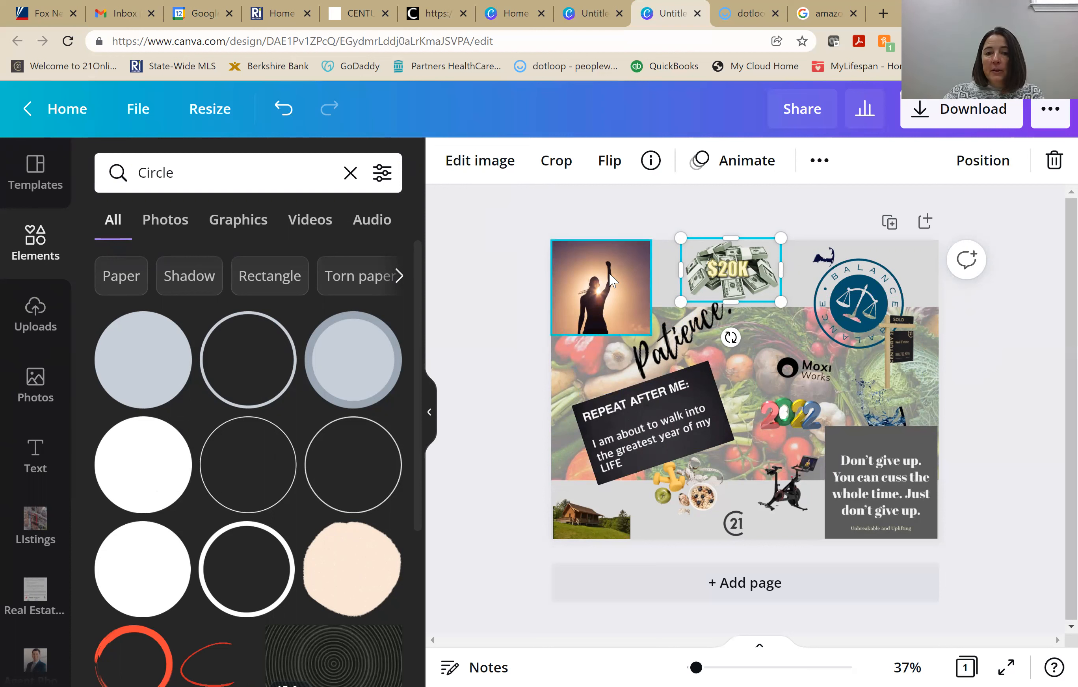
# Browse the image-editing effects available for the raised-fist silhouette photo.
pyautogui.click(613, 286)
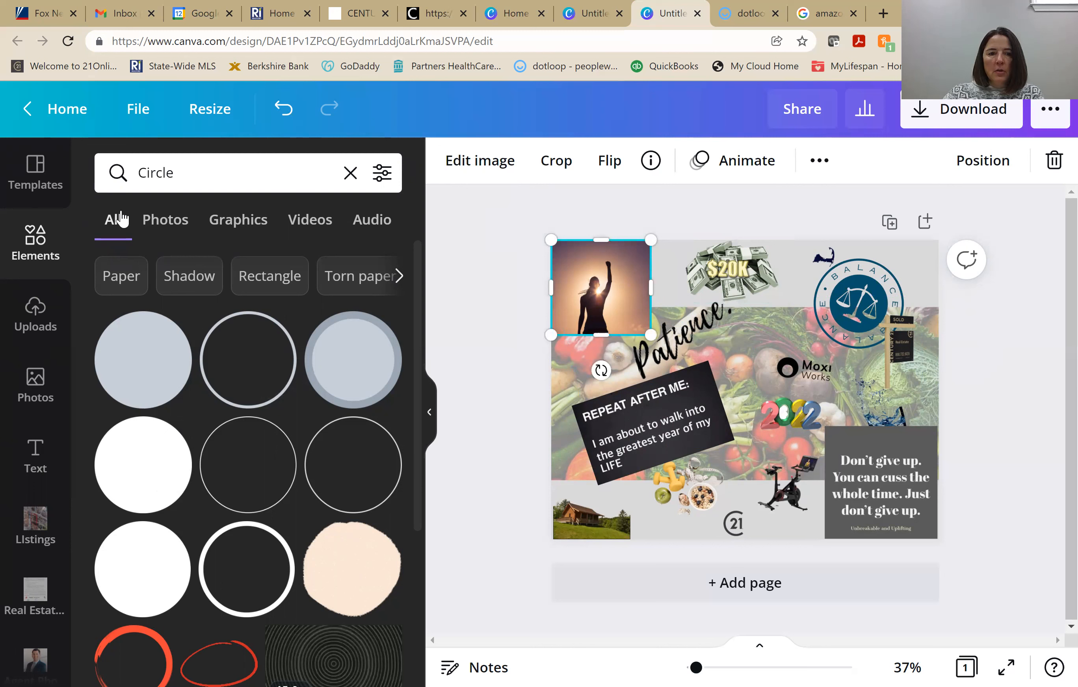
pyautogui.click(477, 165)
pyautogui.moveTo(421, 281); pyautogui.dragTo(393, 666)
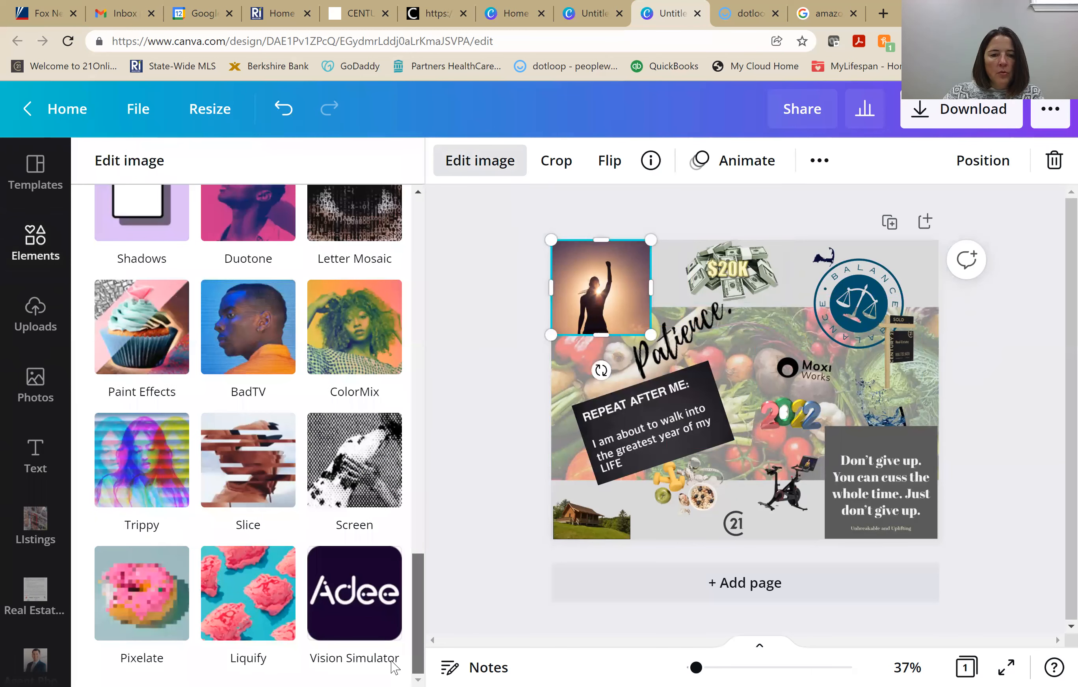
pyautogui.scroll(10, 412, 356)
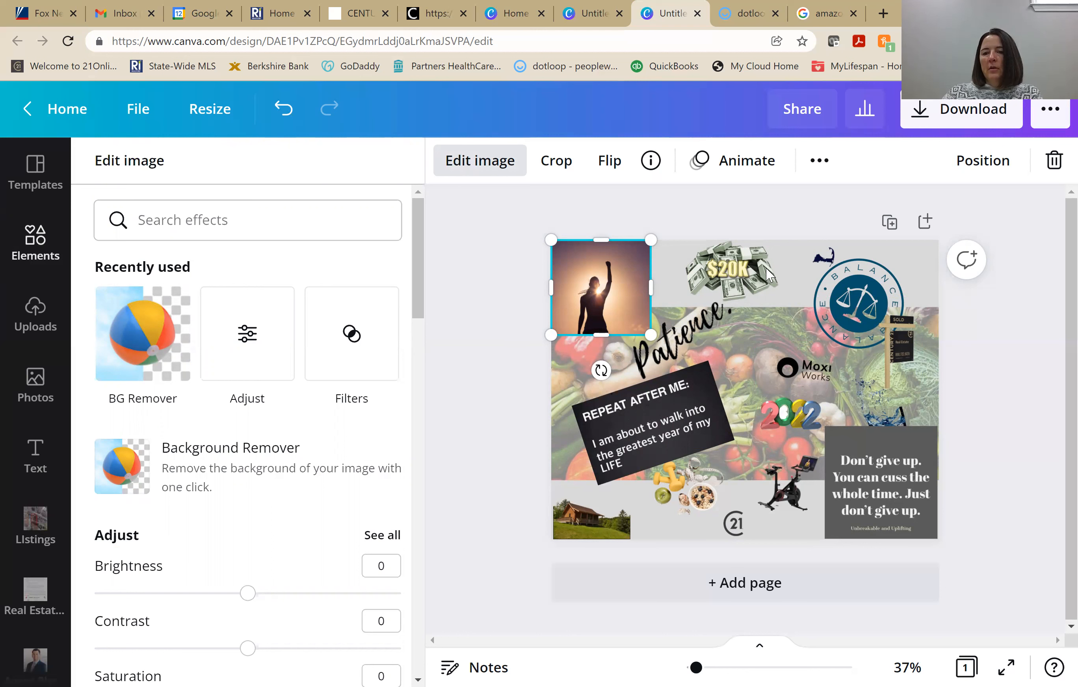
# Enlarge the Cape Cod map beside the money image, and shift the Balance emblem into the upper-right corner with the sold sign below it.
pyautogui.click(830, 265)
pyautogui.moveTo(805, 263); pyautogui.dragTo(778, 271)
pyautogui.moveTo(858, 308); pyautogui.dragTo(881, 295)
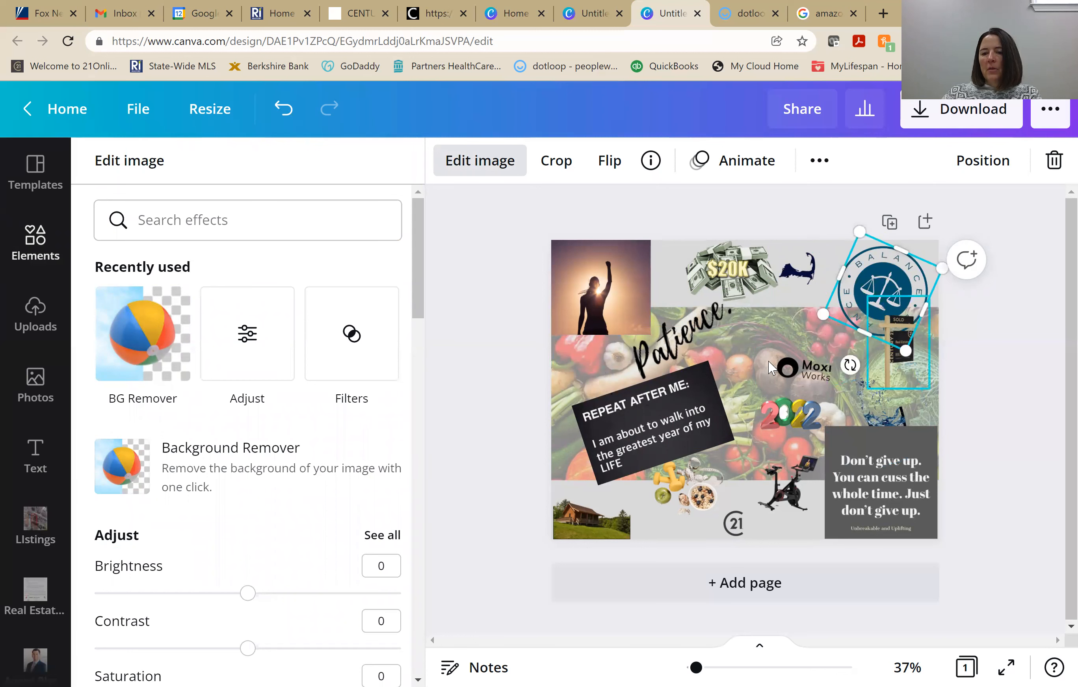
pyautogui.hotkey('ctrl', 'z')
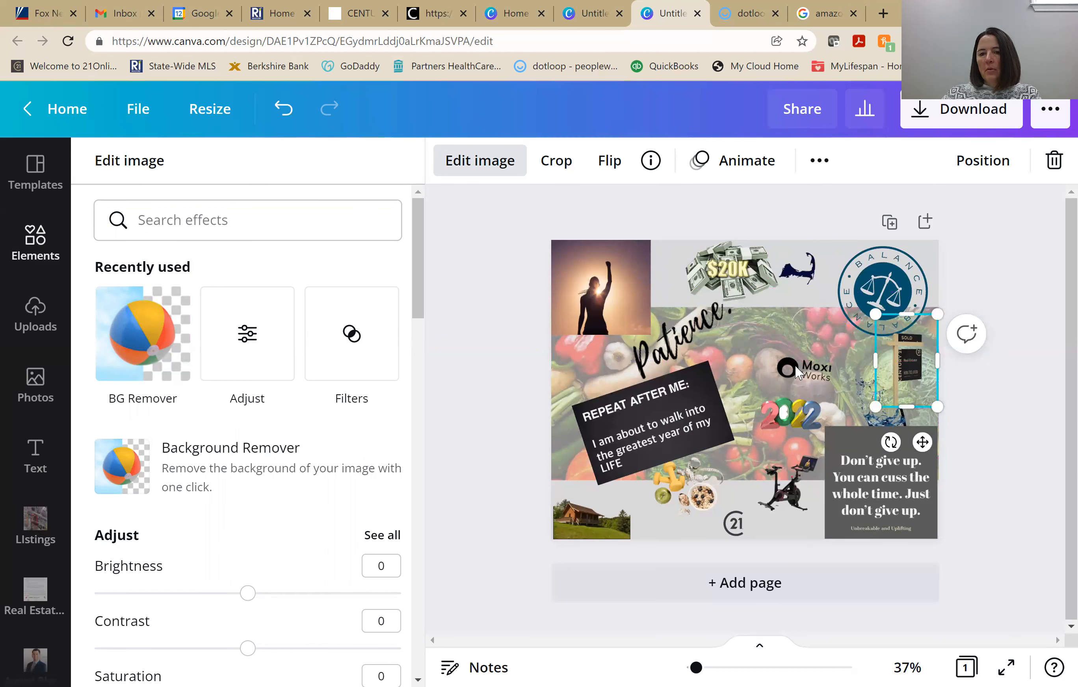
# Enlarge the MoxiWorks logo toward the upper left, keeping it above the 2022 graphic.
pyautogui.click(772, 353)
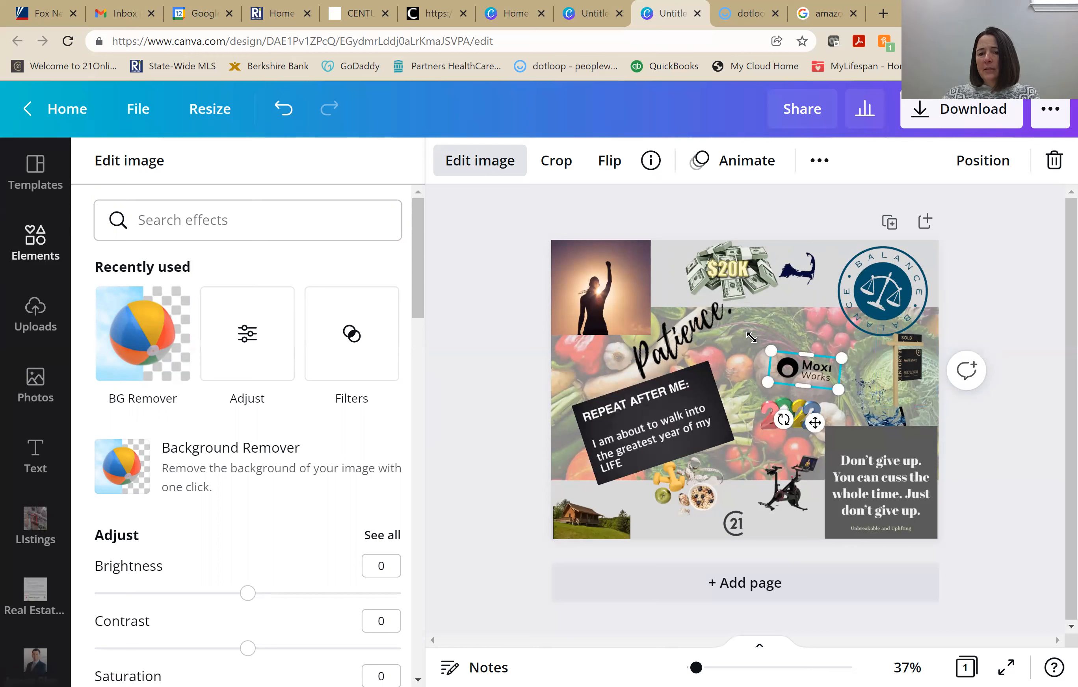
pyautogui.hotkey('ctrl', 'z')
pyautogui.moveTo(788, 354); pyautogui.dragTo(786, 352)
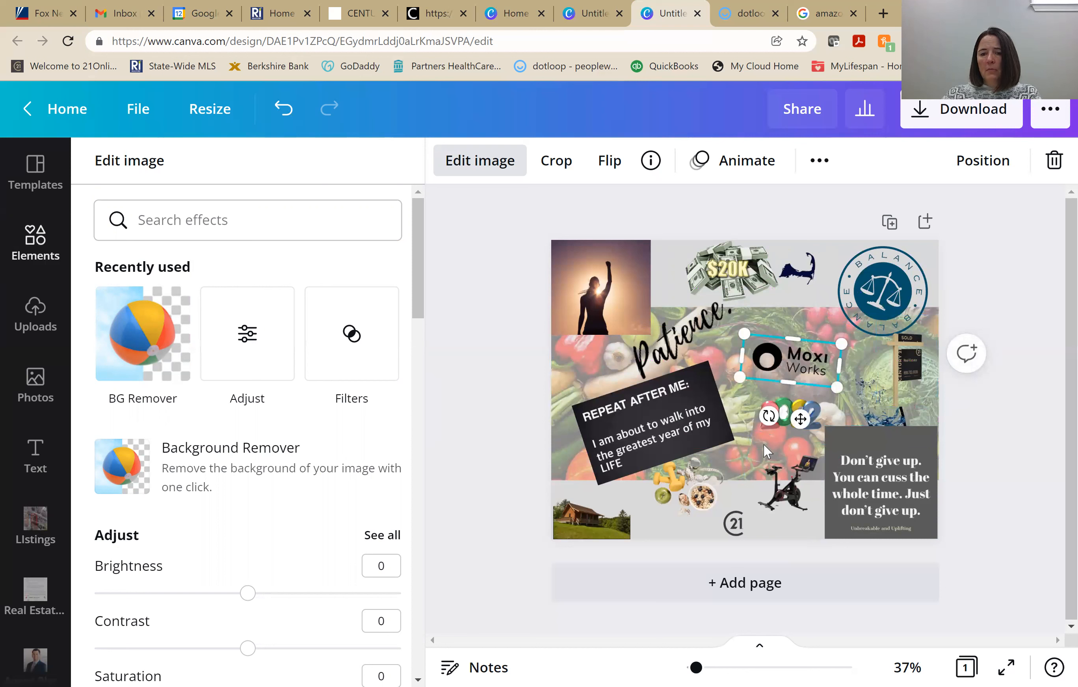
# Tilt the 2022 graphic clockwise and move it slightly left, beneath the MoxiWorks logo.
pyautogui.click(782, 430)
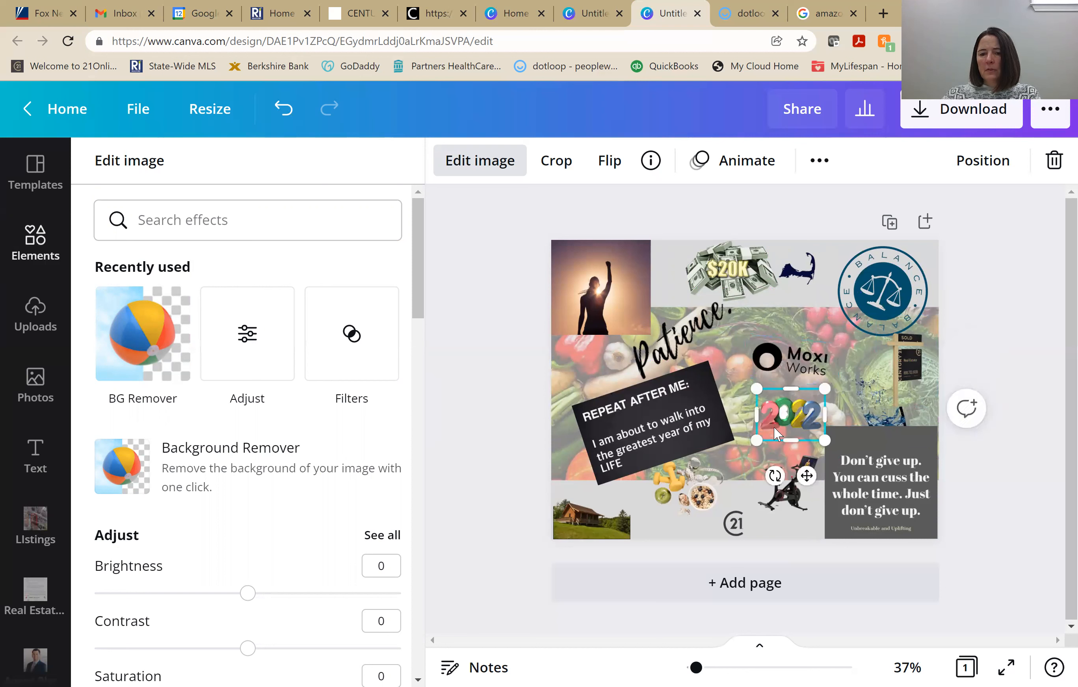
pyautogui.moveTo(768, 475); pyautogui.dragTo(755, 468)
pyautogui.moveTo(780, 420); pyautogui.dragTo(764, 425)
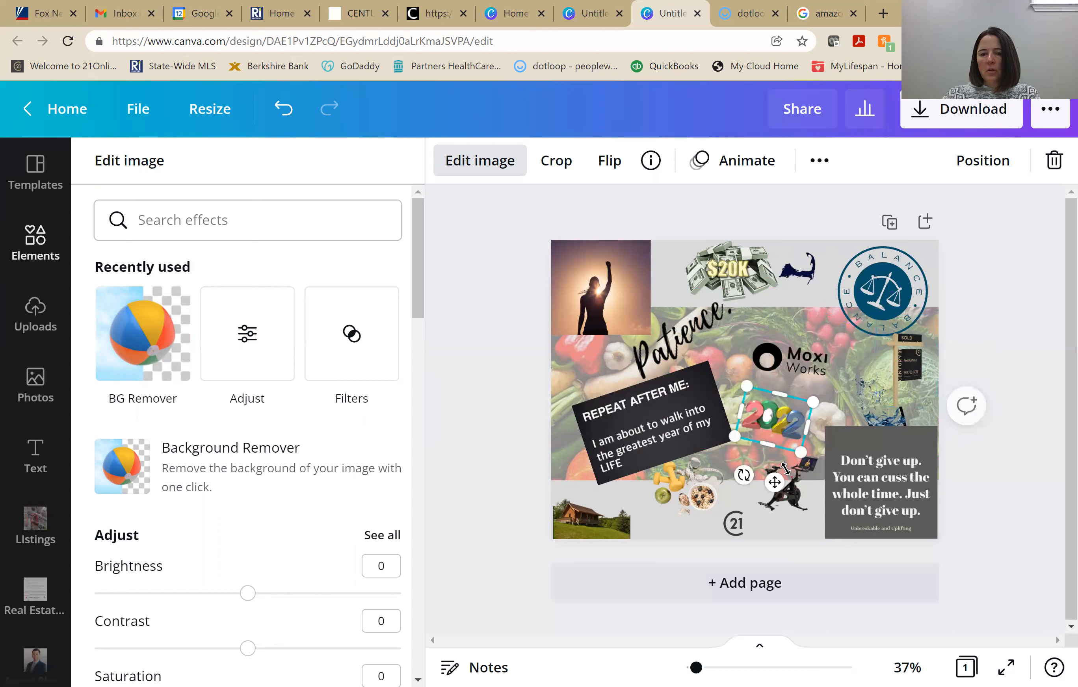
# Enlarge the Century 21 logo at the page's lower edge, beside the exercise bike.
pyautogui.click(735, 523)
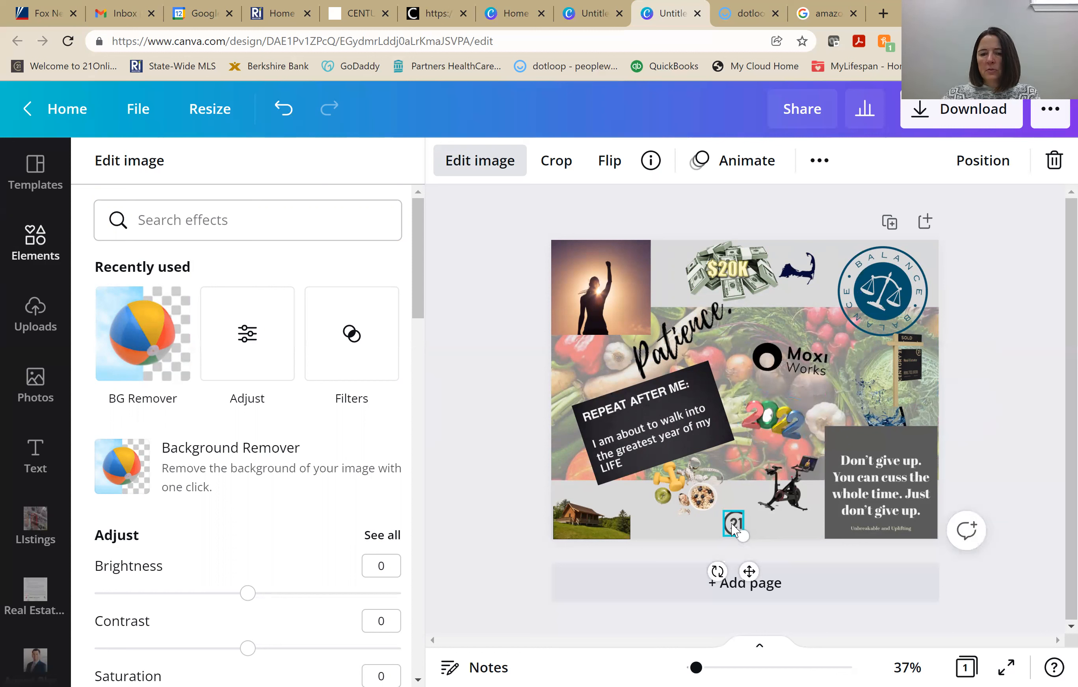
pyautogui.moveTo(735, 523)
pyautogui.mouseDown()
pyautogui.moveTo(743, 502)
pyautogui.moveTo(756, 527)
pyautogui.mouseUp()
pyautogui.moveTo(746, 516); pyautogui.dragTo(739, 512)
pyautogui.click(699, 498)
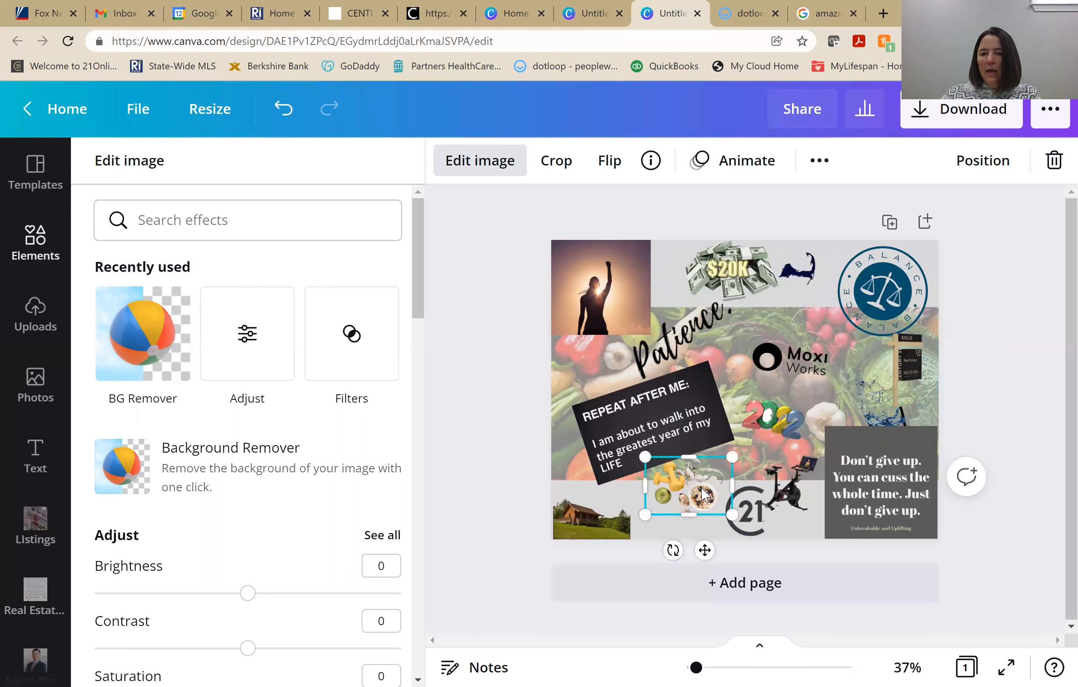
# Enlarge the sold sign below the Balance emblem and the dumbbell-and-food image near the page's lower edge.
pyautogui.click(912, 372)
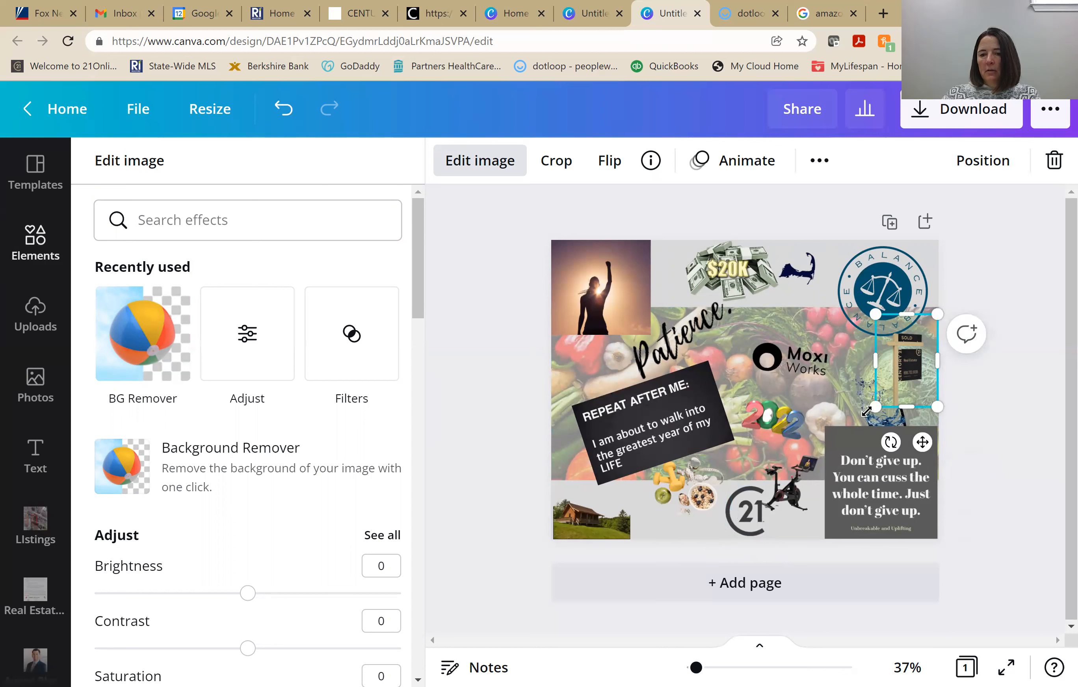
pyautogui.moveTo(865, 407); pyautogui.dragTo(867, 419)
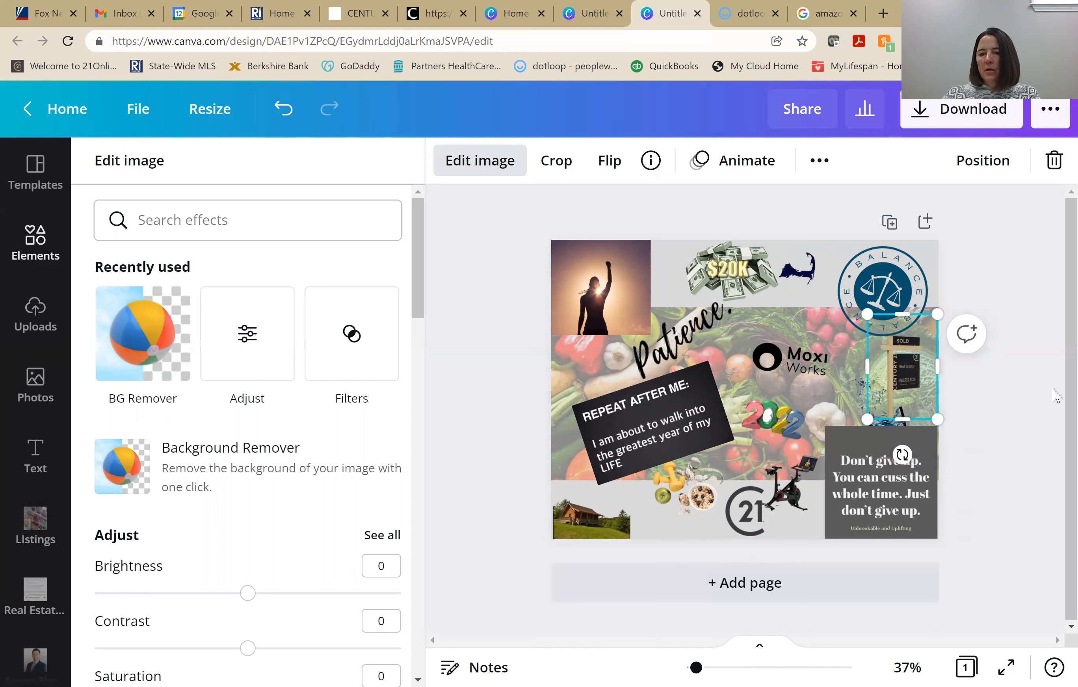
pyautogui.click(1017, 394)
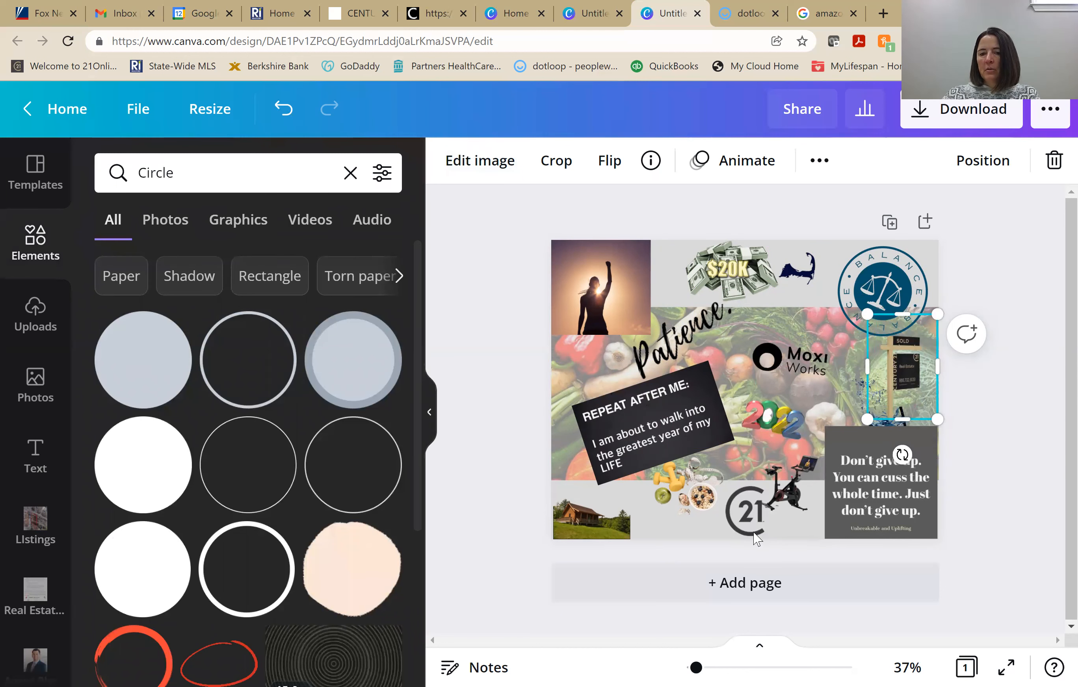
pyautogui.click(696, 500)
pyautogui.moveTo(653, 516); pyautogui.dragTo(630, 524)
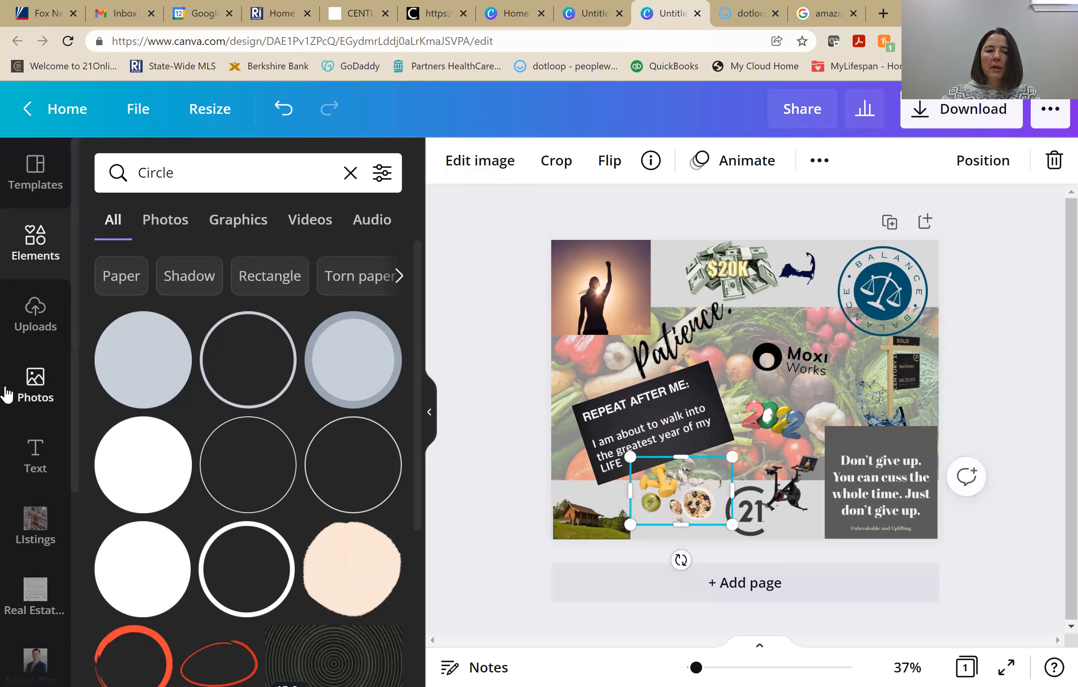
# Browse the stock photo library, including its recently used, recommended and trending photos.
pyautogui.click(55, 373)
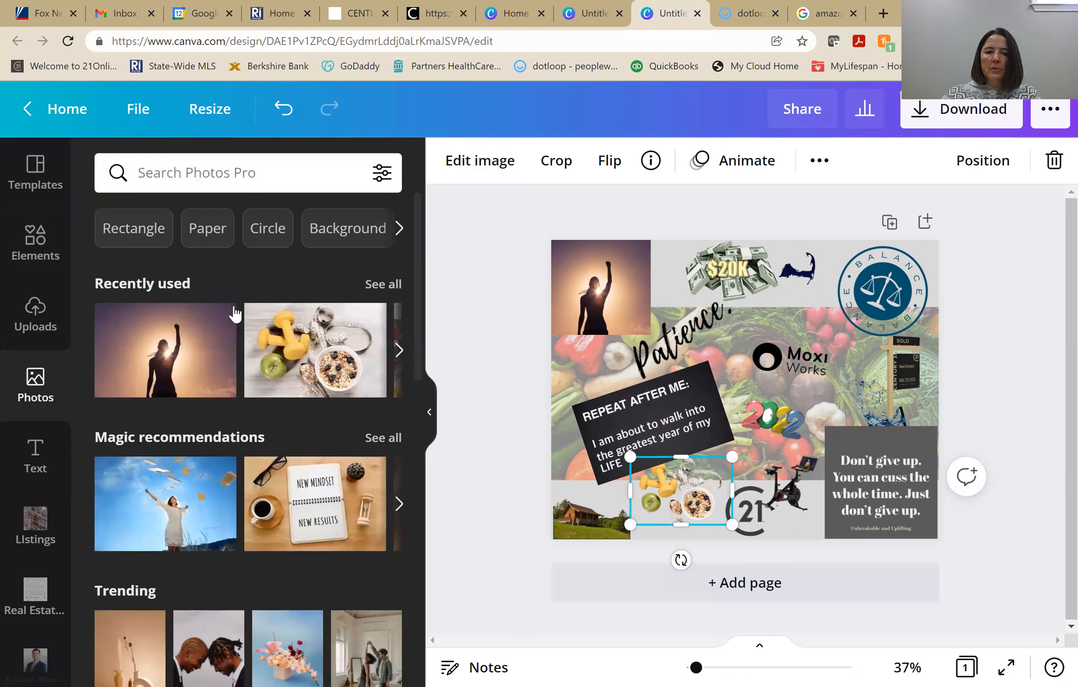
pyautogui.scroll(-10, 312, 328)
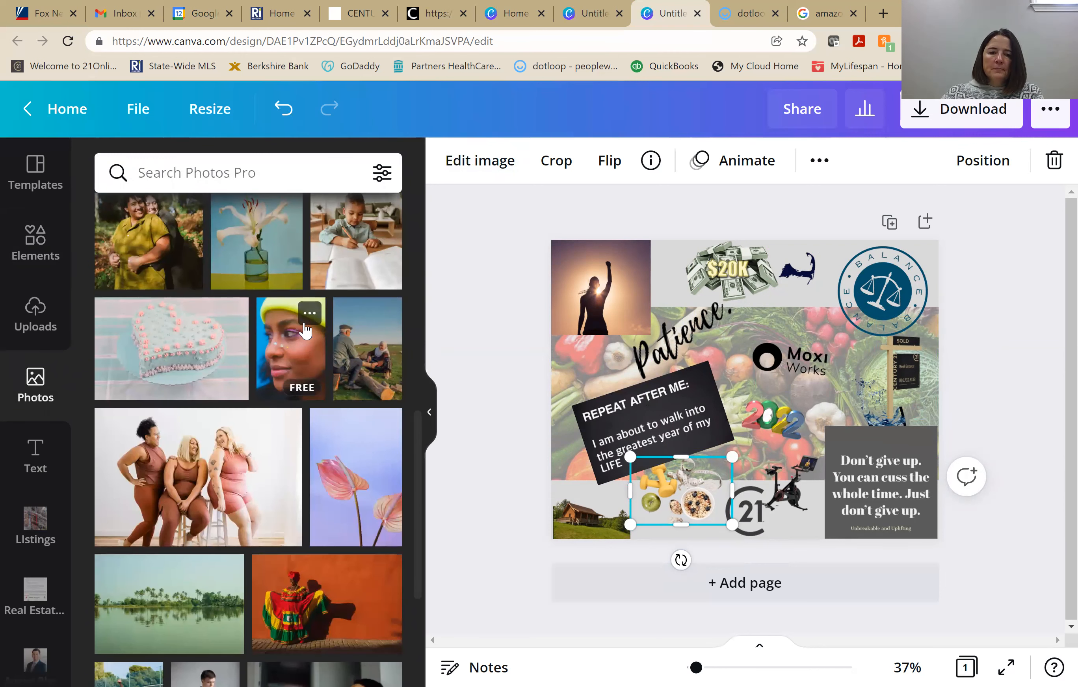
pyautogui.scroll(-5, 305, 331)
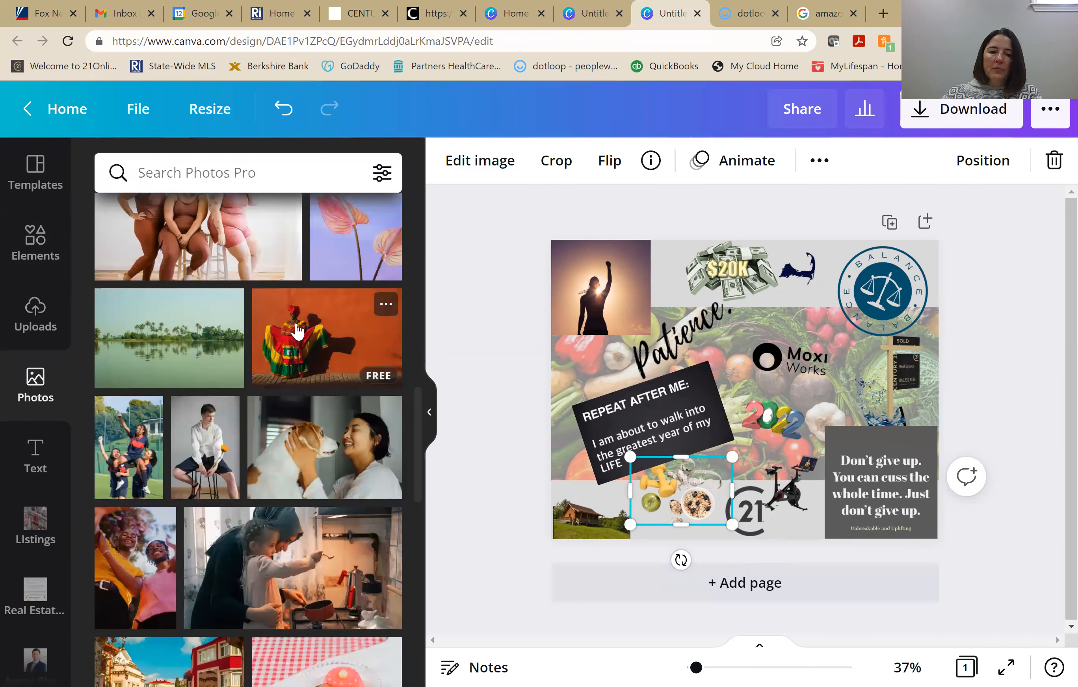
pyautogui.scroll(15, 293, 334)
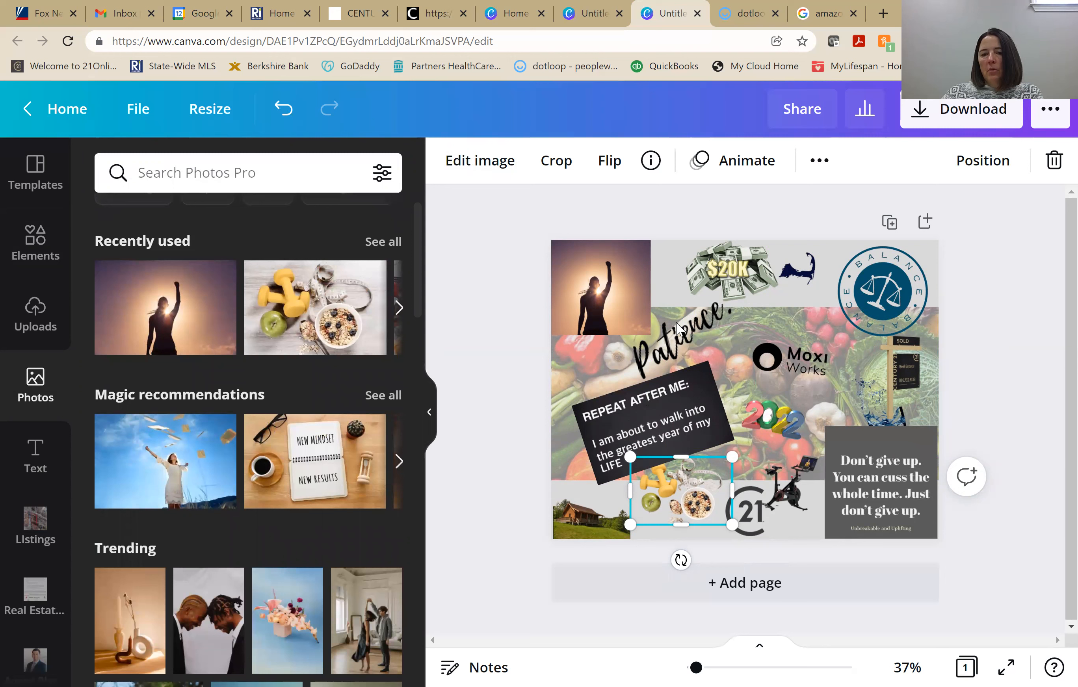
# Move the "REPEAT AFTER ME" quote slightly left, and rotate the "Patience." text flatter and shift it up to the right.
pyautogui.moveTo(664, 410)
pyautogui.mouseDown()
pyautogui.moveTo(645, 410)
pyautogui.moveTo(654, 407)
pyautogui.mouseUp()
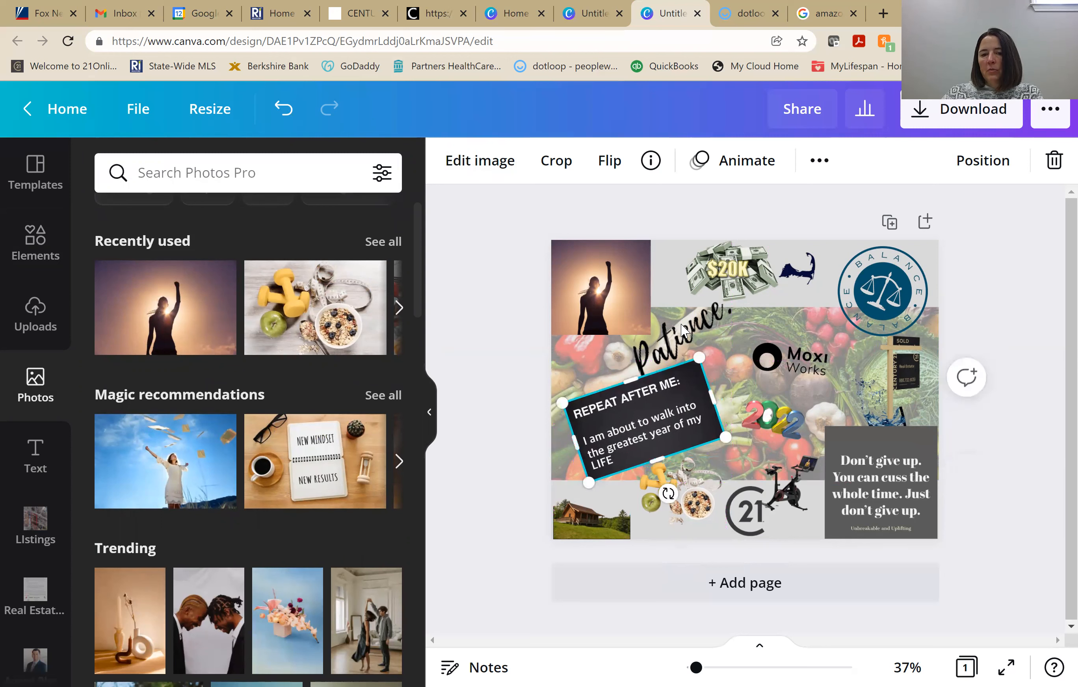
pyautogui.click(684, 329)
pyautogui.moveTo(700, 408); pyautogui.dragTo(689, 410)
pyautogui.moveTo(706, 341); pyautogui.dragTo(715, 329)
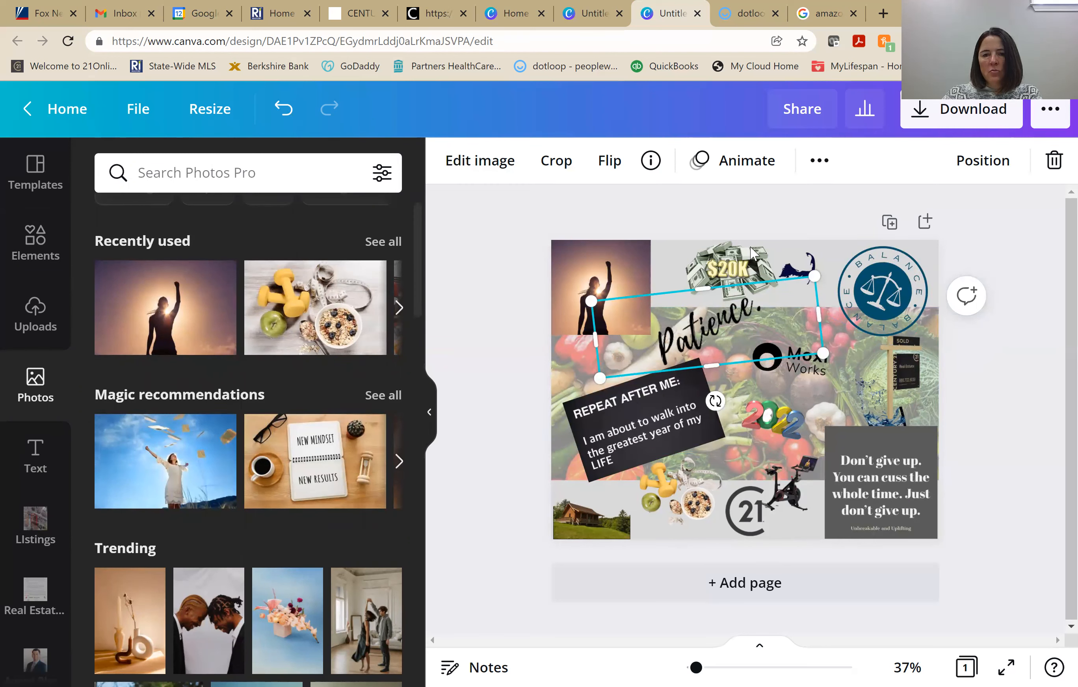
# Enlarge the Cape Cod map to fill the gap between the money image and the Balance emblem.
pyautogui.click(789, 262)
pyautogui.moveTo(822, 255); pyautogui.dragTo(854, 254)
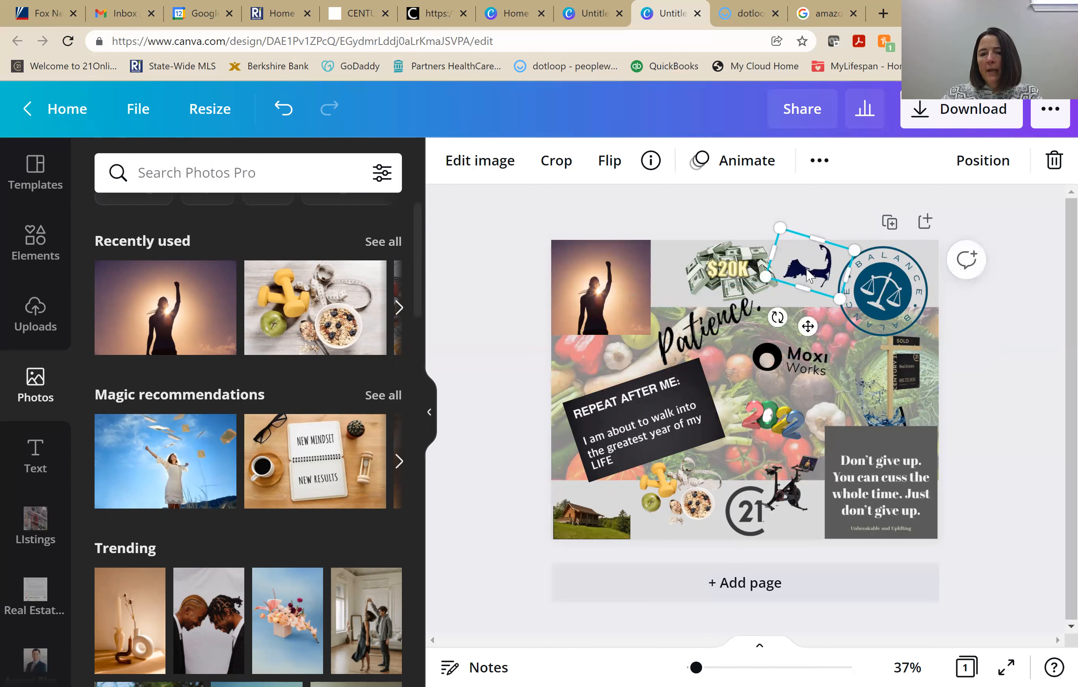
pyautogui.click(995, 408)
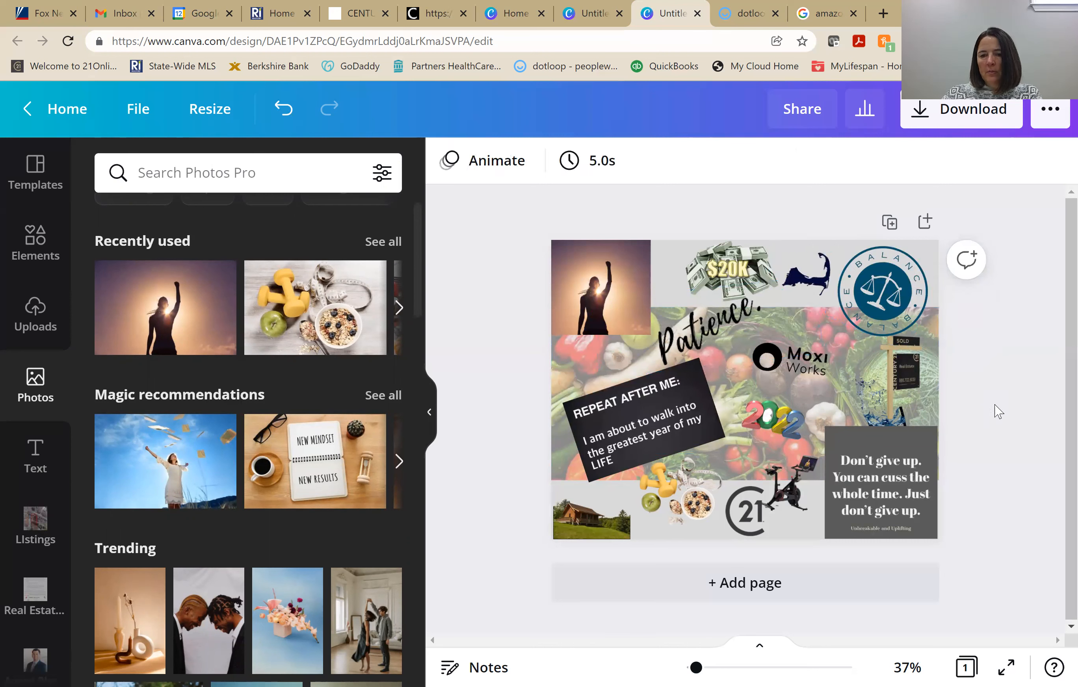
# Nudge the Century 21 logo left, and enlarge the exercise bike and reposition it beside the logo.
pyautogui.click(727, 520)
pyautogui.click(788, 482)
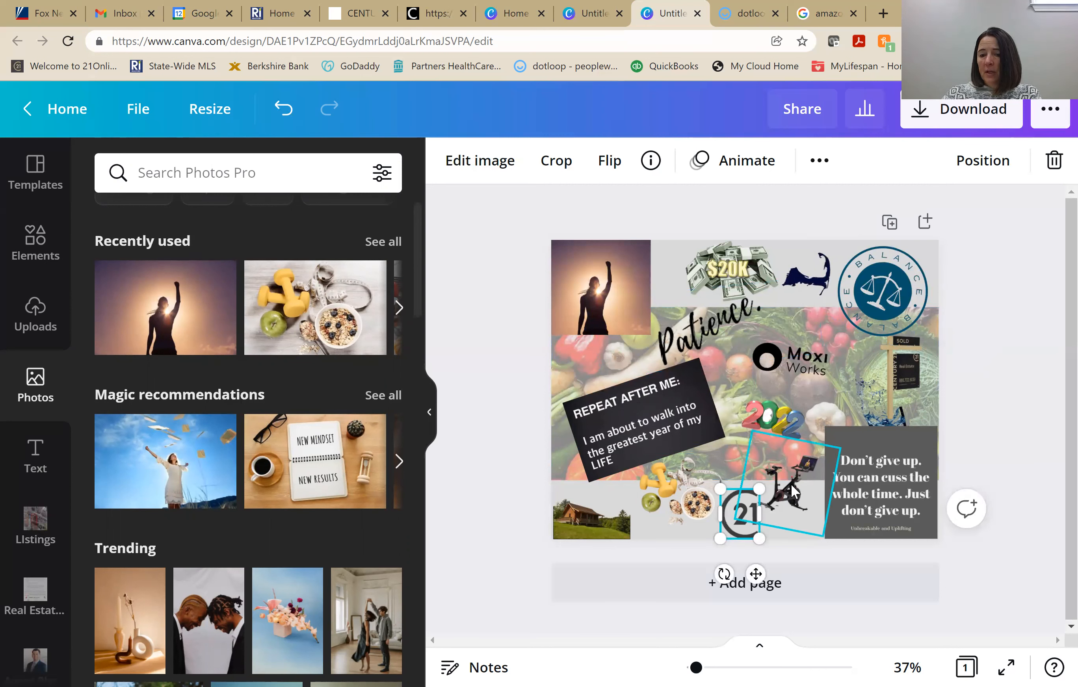
pyautogui.moveTo(751, 417); pyautogui.dragTo(744, 416)
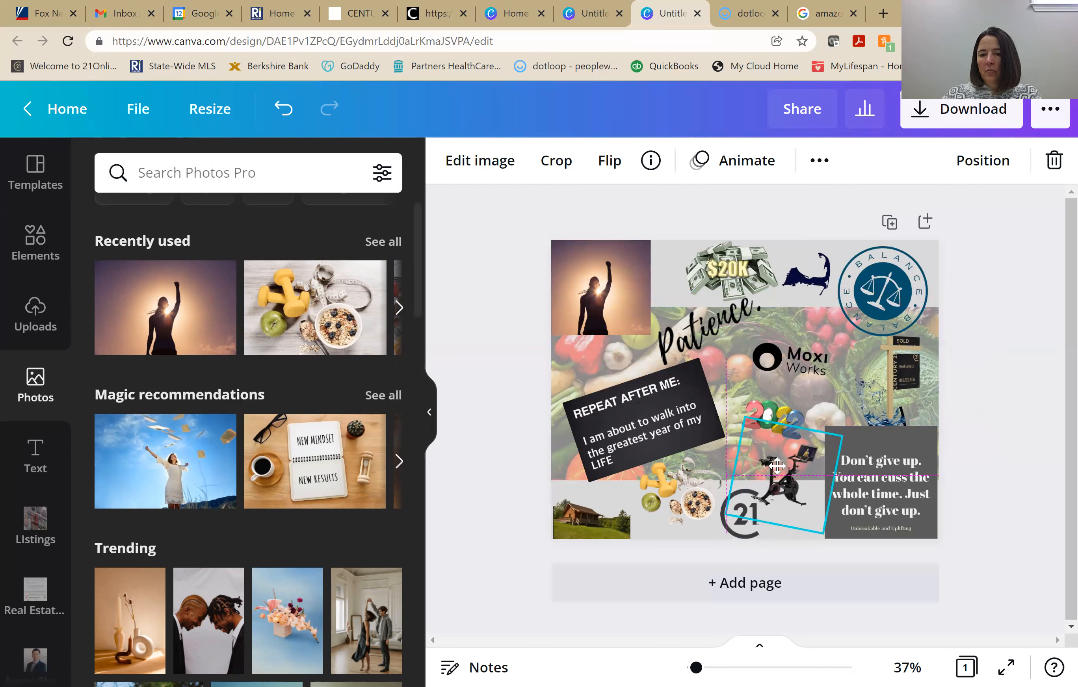
pyautogui.moveTo(775, 477); pyautogui.dragTo(778, 468)
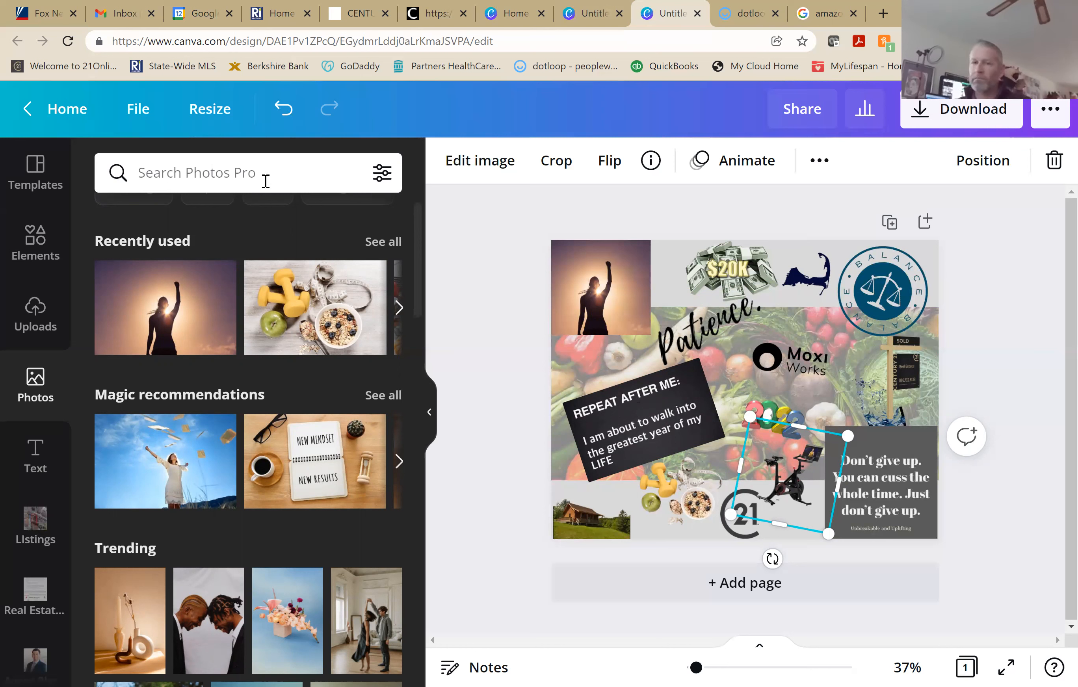
# Search the photo library for "canva", look through the results, and collapse the side panel.
pyautogui.click(250, 172)
pyautogui.write('canva')
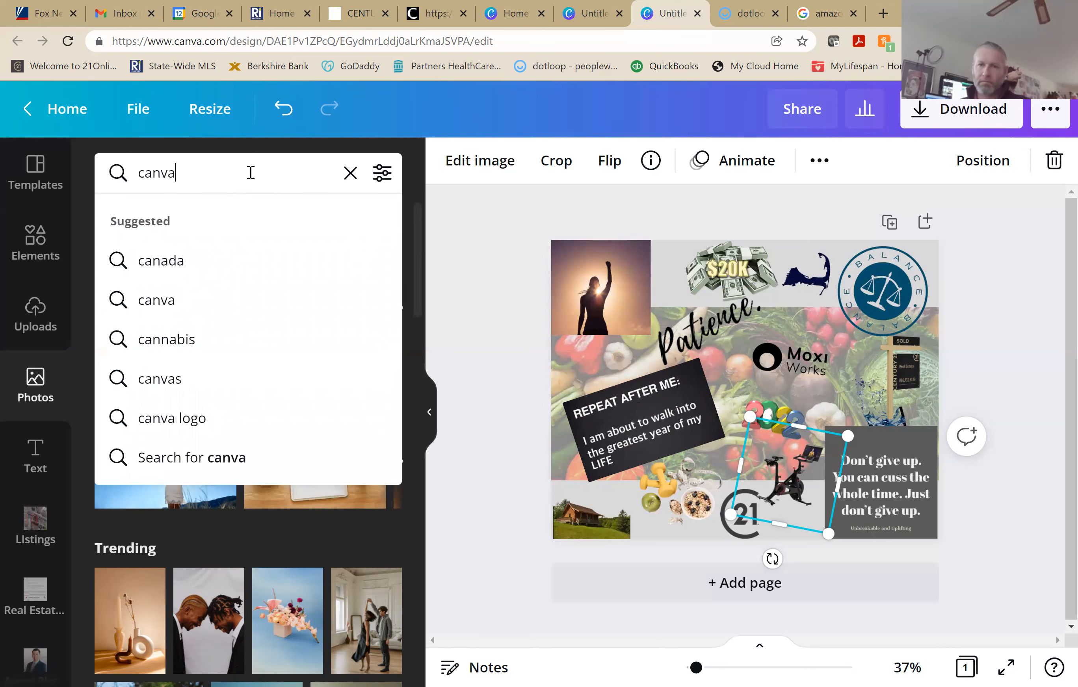
pyautogui.press('Return')
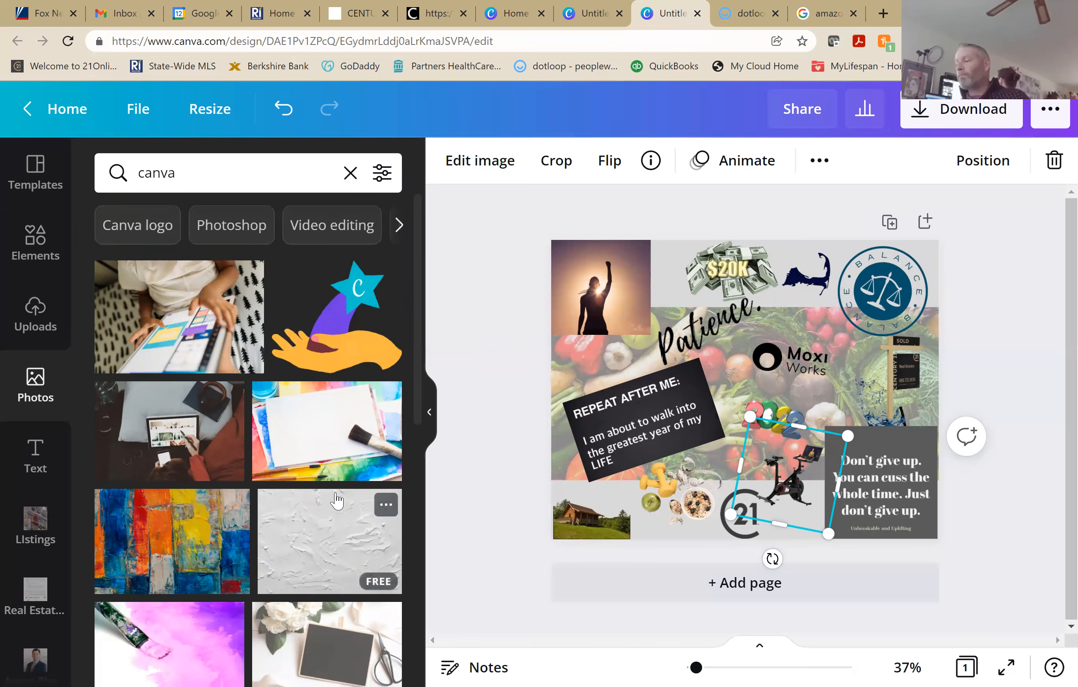
pyautogui.scroll(-7, 337, 498)
pyautogui.scroll(-5, 335, 490)
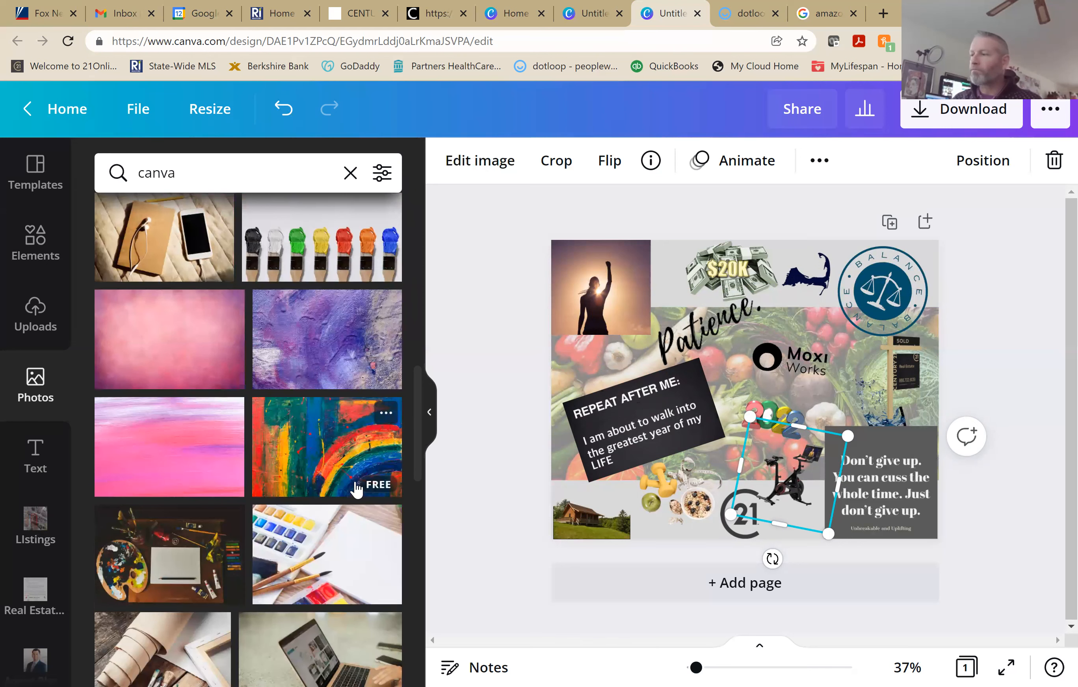
pyautogui.scroll(12, 370, 451)
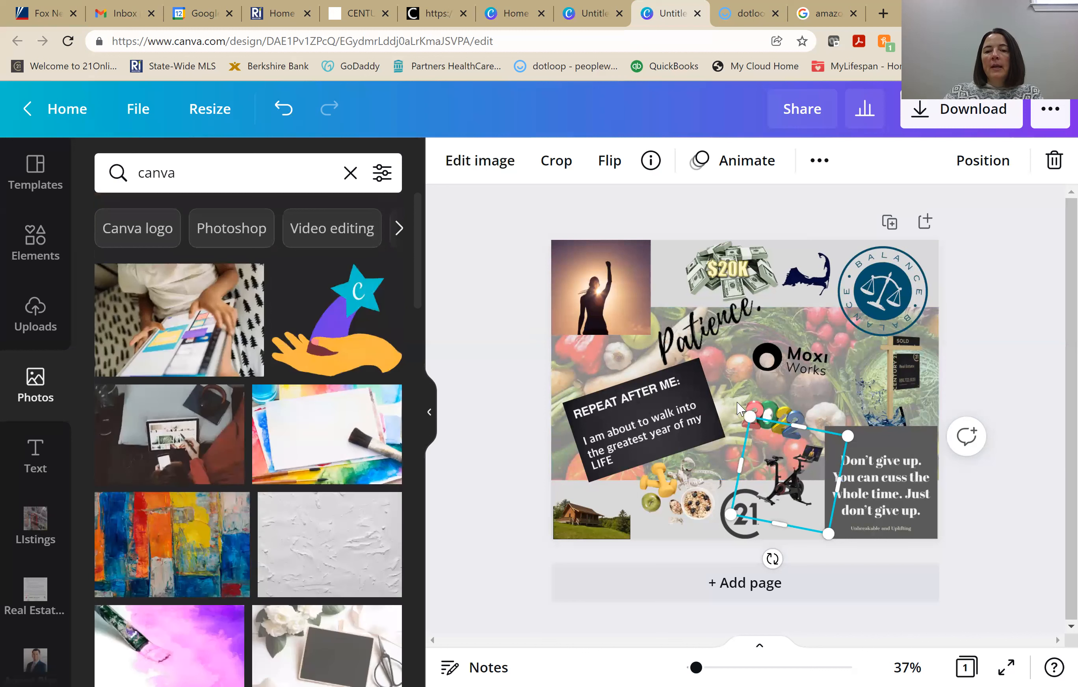
pyautogui.click(423, 415)
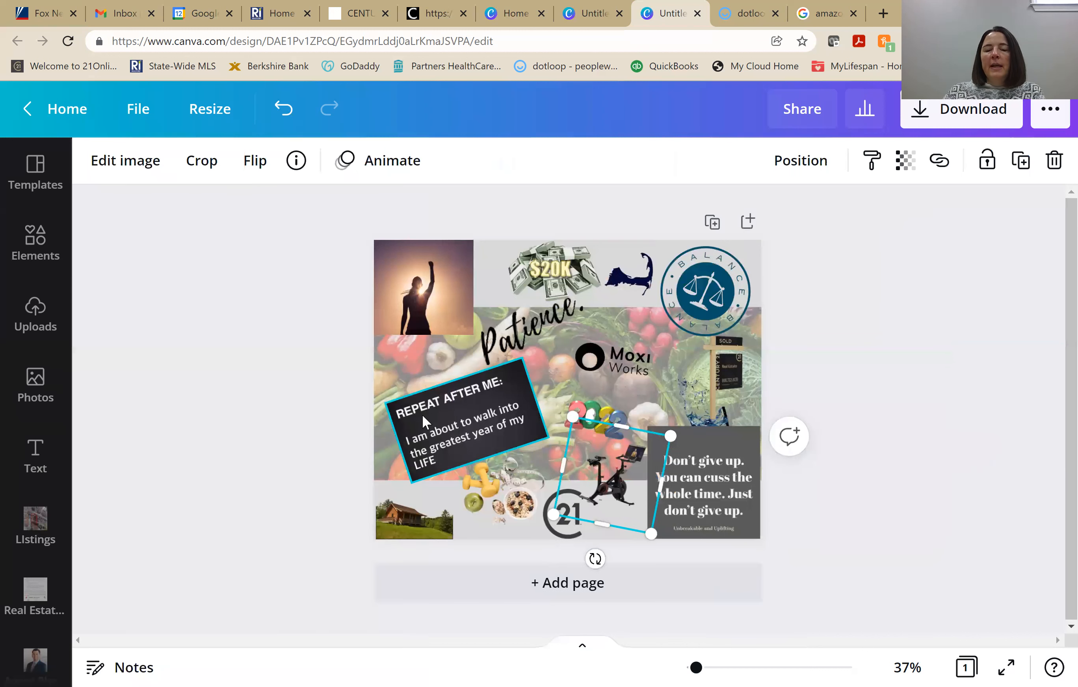